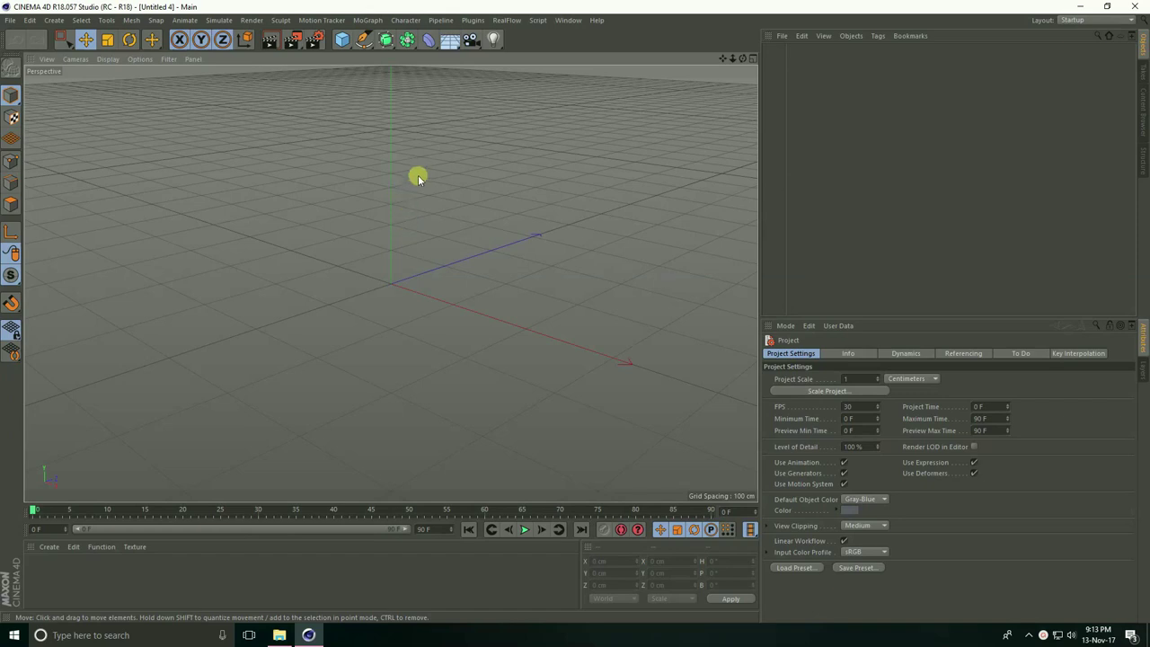
Switch to the four-view layout and maximize the Front view as the only viewport.
{"action": "left_click", "coordinate": [753, 60]}
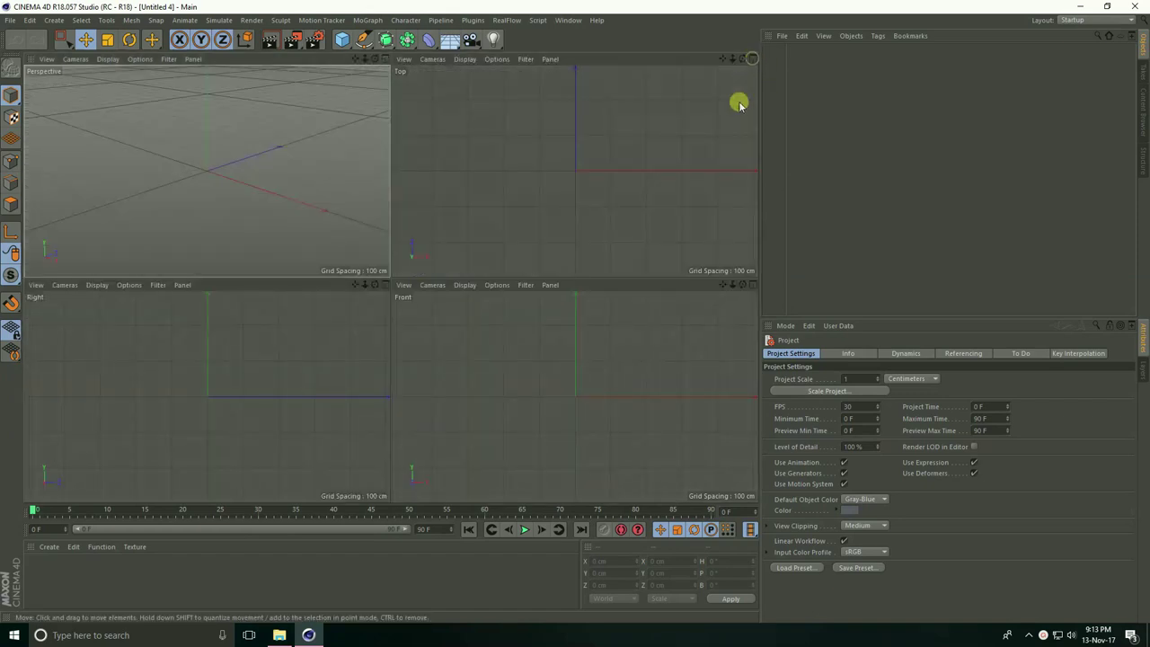
{"action": "left_click", "coordinate": [743, 285]}
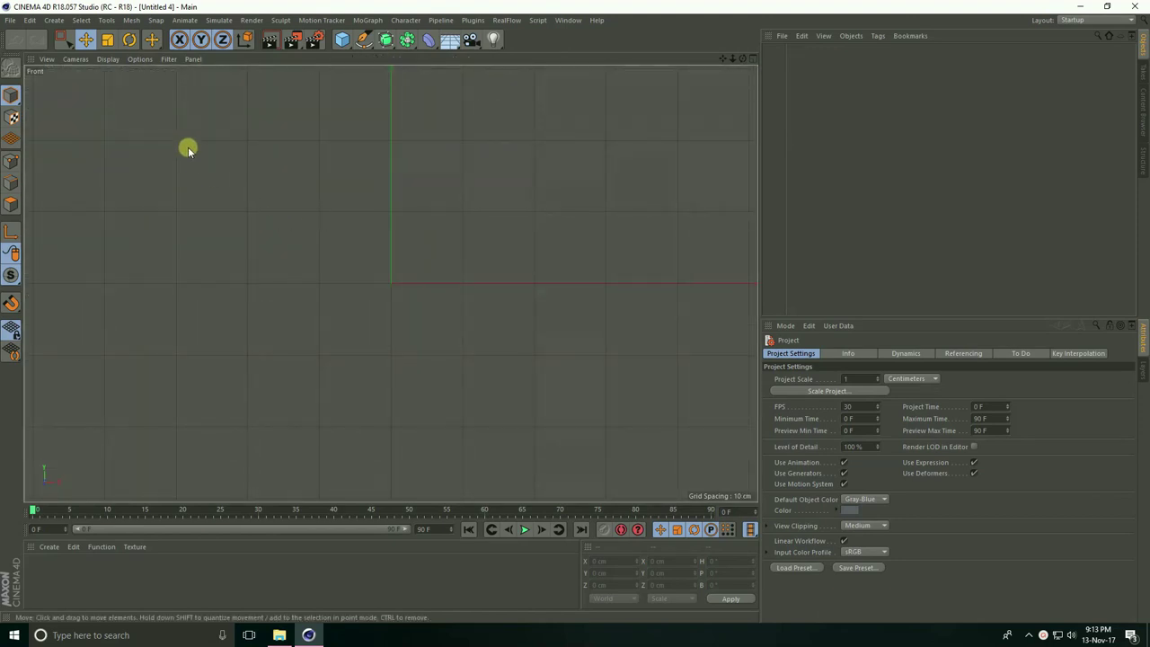
Load cup.jpg as the Front view's background image from the viewport options Back tab.
{"action": "left_click", "coordinate": [147, 63]}
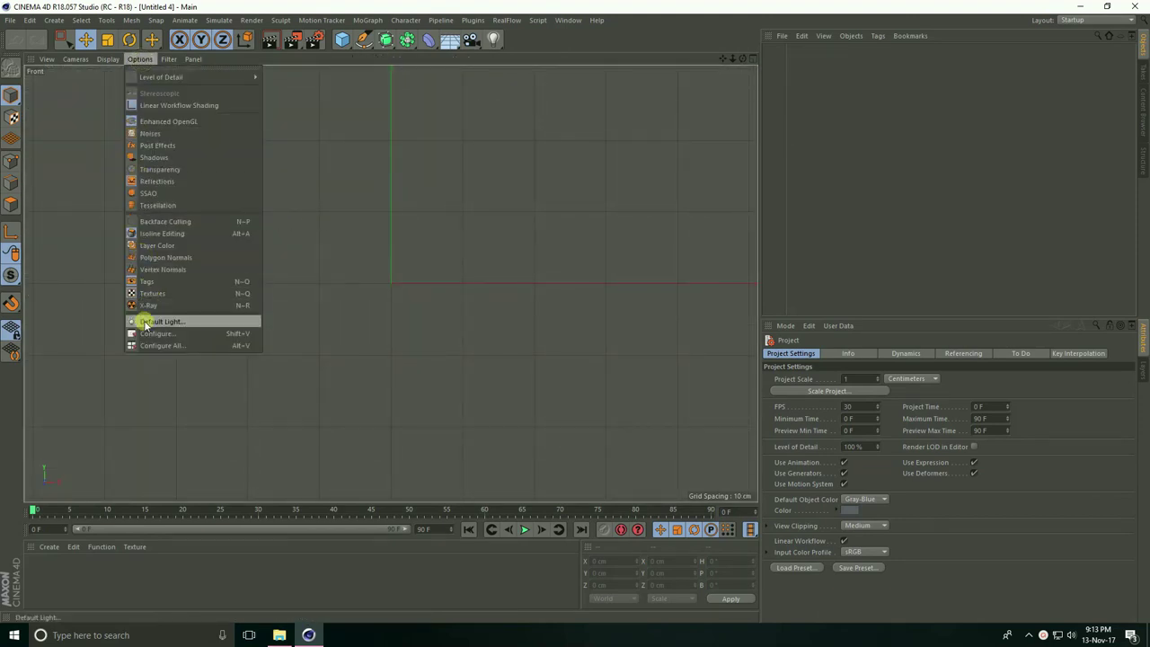
{"action": "left_click", "coordinate": [175, 335]}
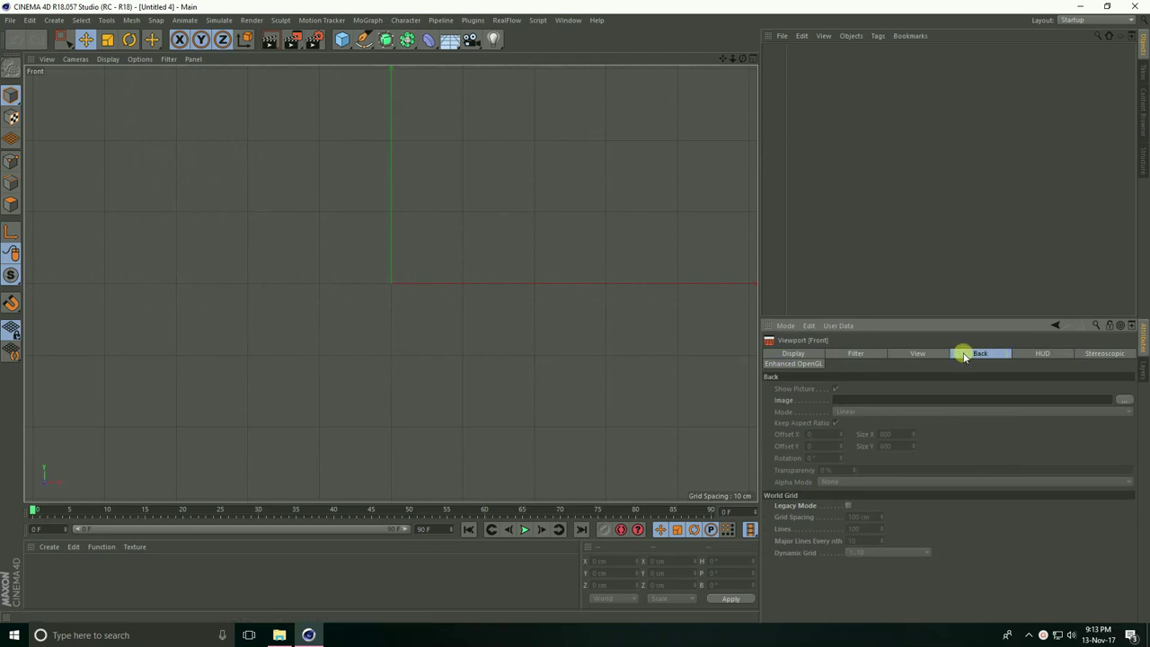
{"action": "left_click", "coordinate": [1123, 399]}
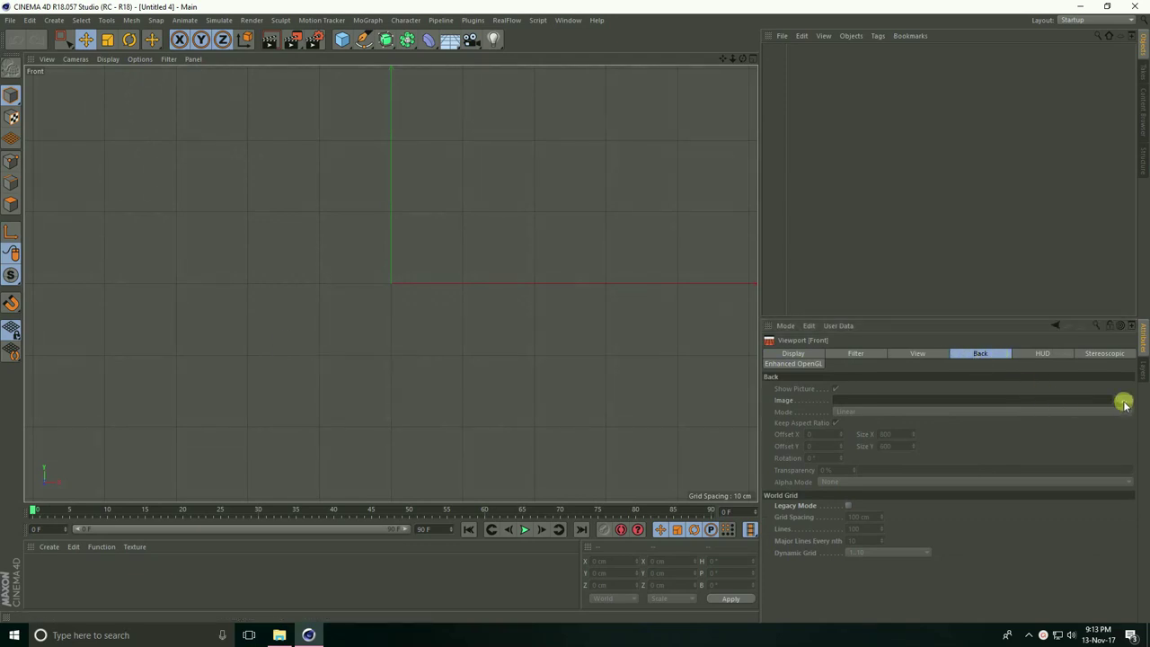
{"action": "left_click", "coordinate": [344, 117]}
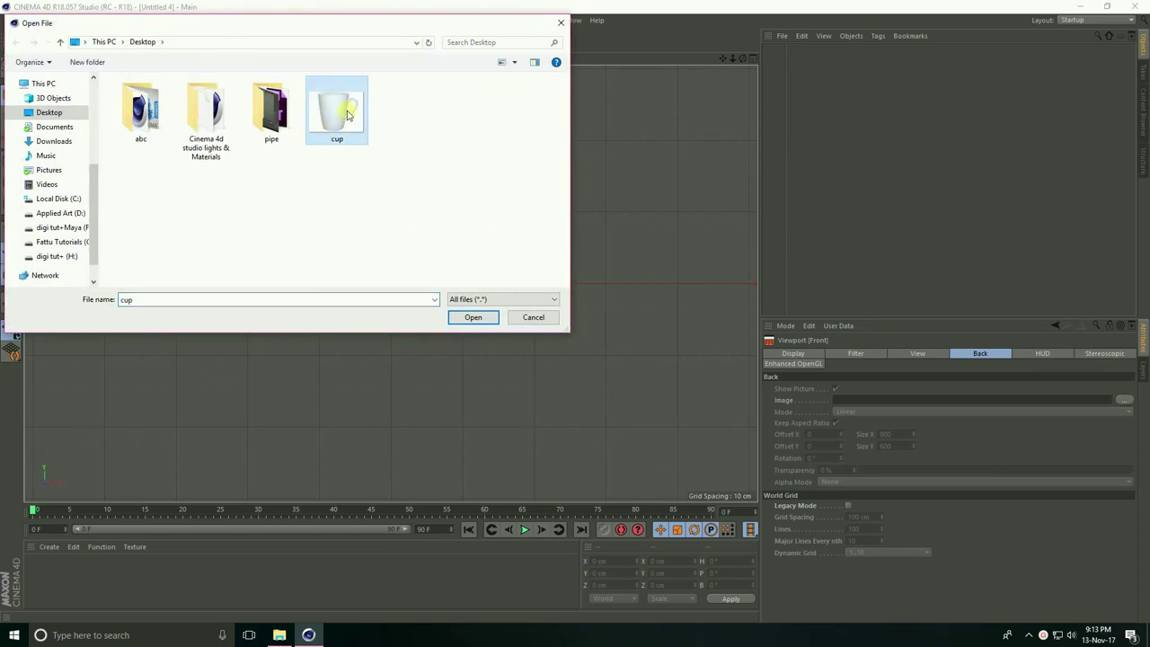
{"action": "left_click", "coordinate": [473, 317]}
{"action": "scroll", "coordinate": [386, 226], "scroll_direction": "down", "scroll_amount": 5}
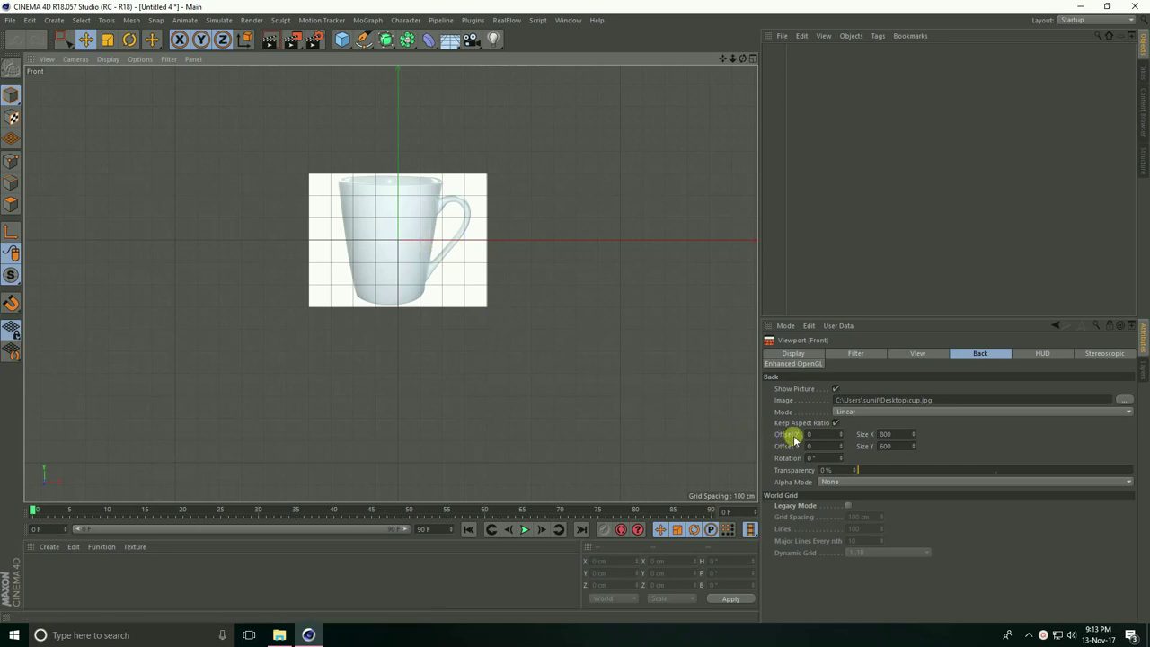
Offset the cup background image to X 37, Y 294 and zoom the Front view in.
{"action": "left_click_drag", "start_coordinate": [795, 440], "coordinate": [841, 448]}
{"action": "right_click_drag", "start_coordinate": [413, 87], "coordinate": [456, 90], "text": "alt"}
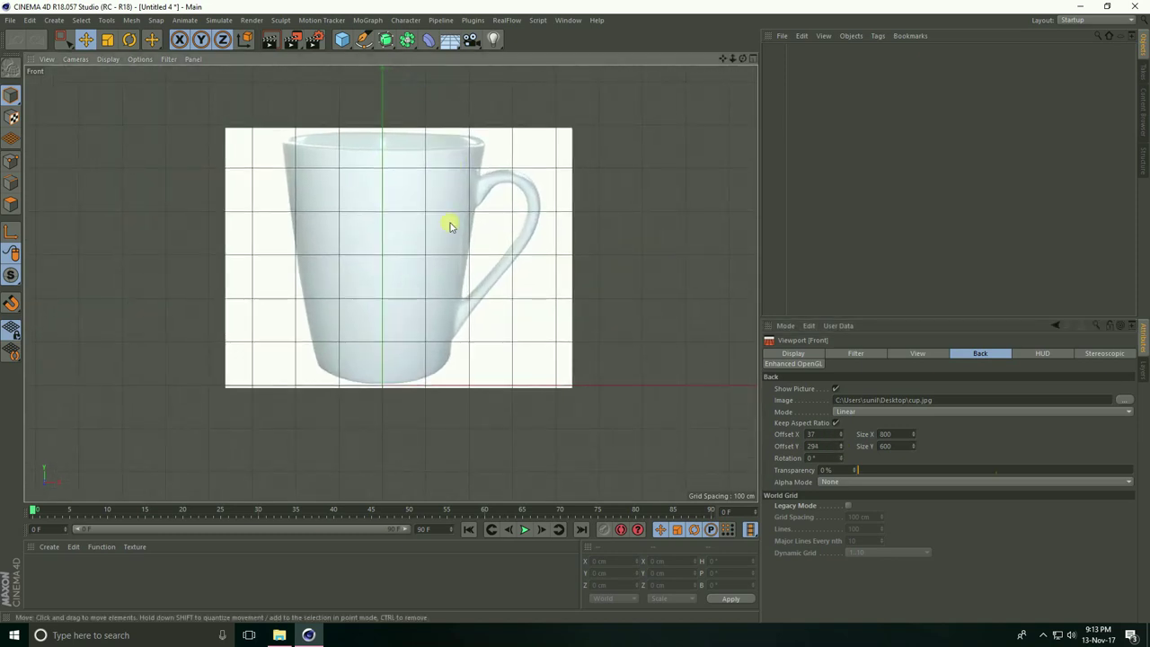
Draw a Pen spline along the mug's right profile from rim to base centre, ending with Disconnect Point.
{"action": "left_click", "coordinate": [364, 40]}
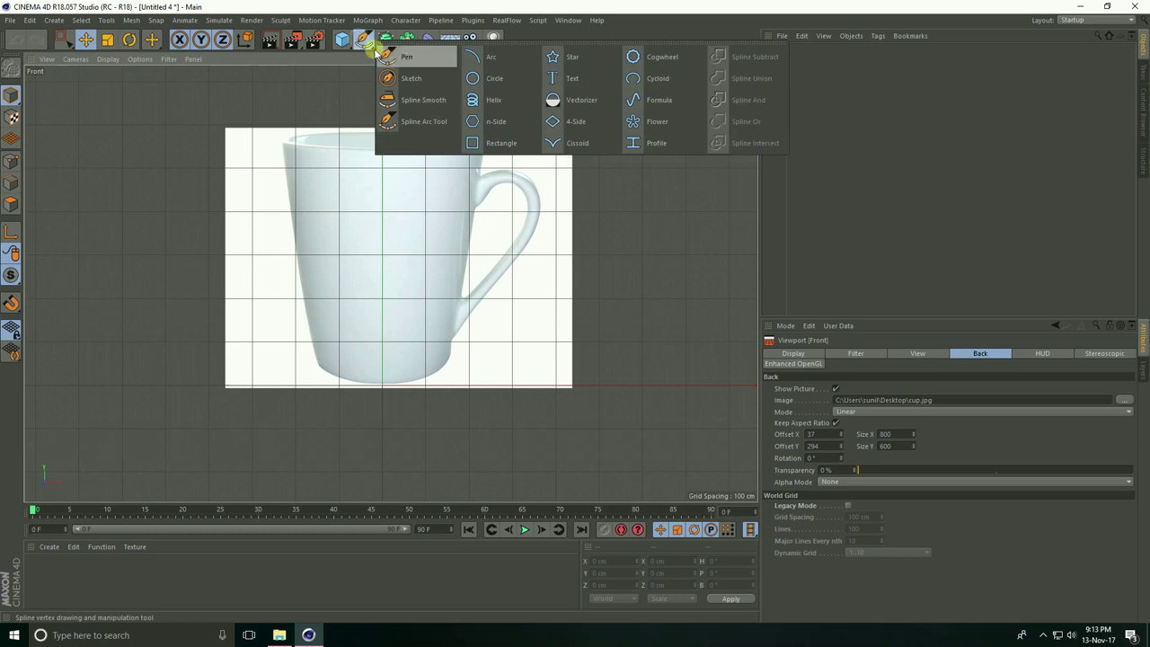
{"action": "left_click", "coordinate": [408, 59]}
{"action": "scroll", "coordinate": [449, 123], "scroll_direction": "up", "scroll_amount": 3}
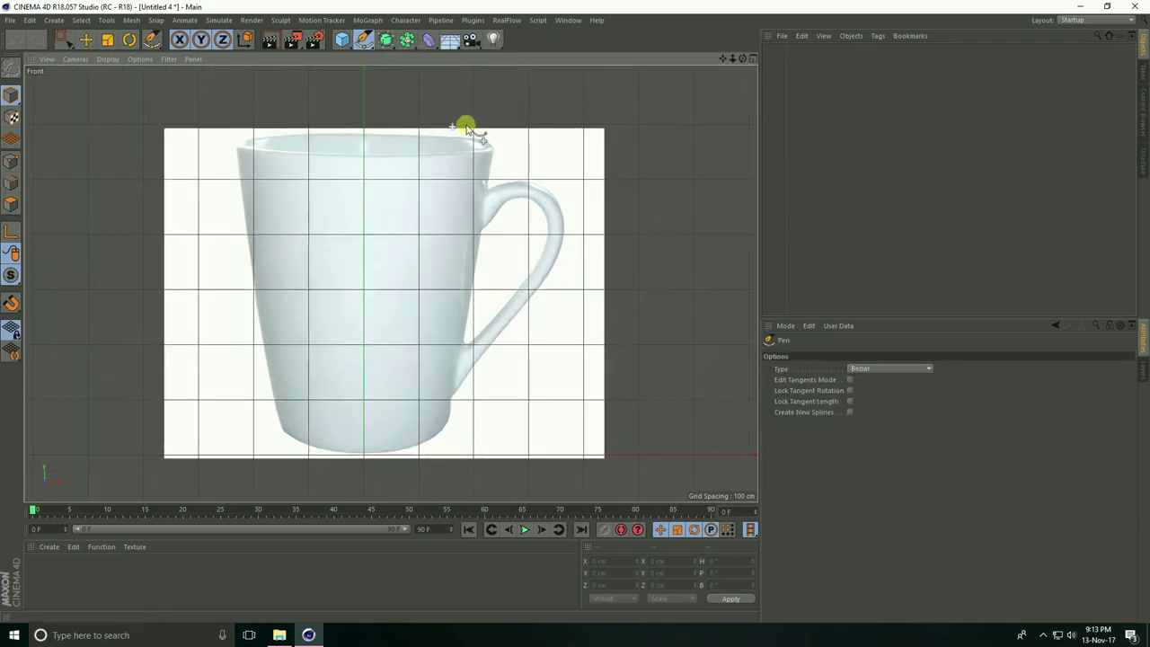
{"action": "left_click", "coordinate": [497, 151]}
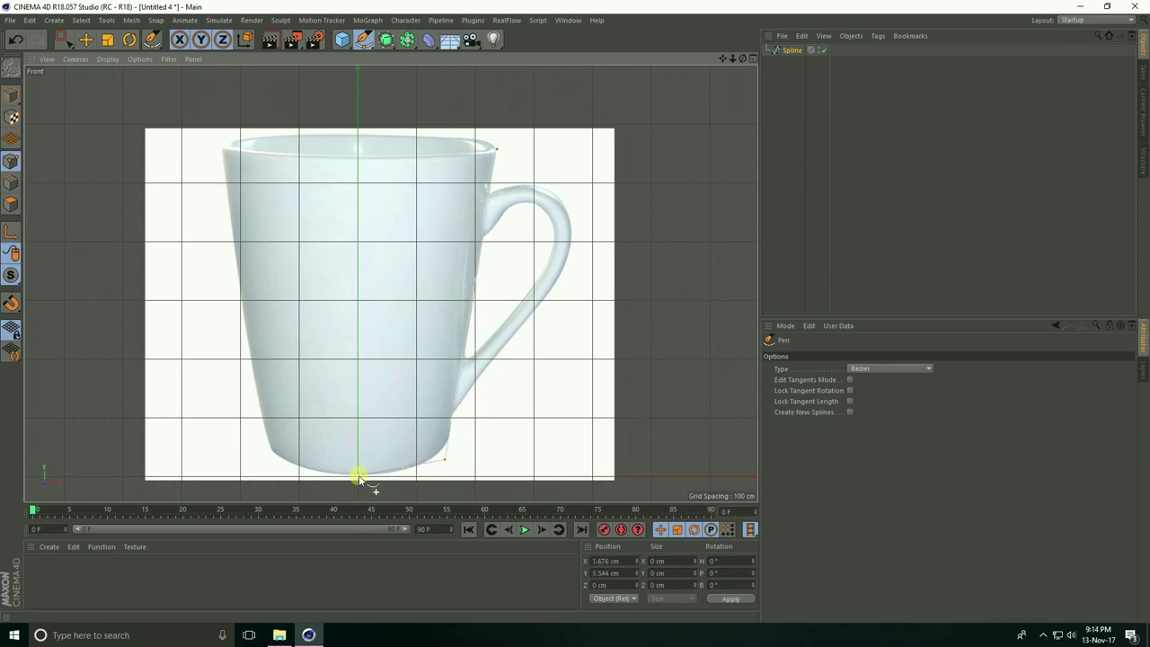
{"action": "right_click", "coordinate": [360, 480]}
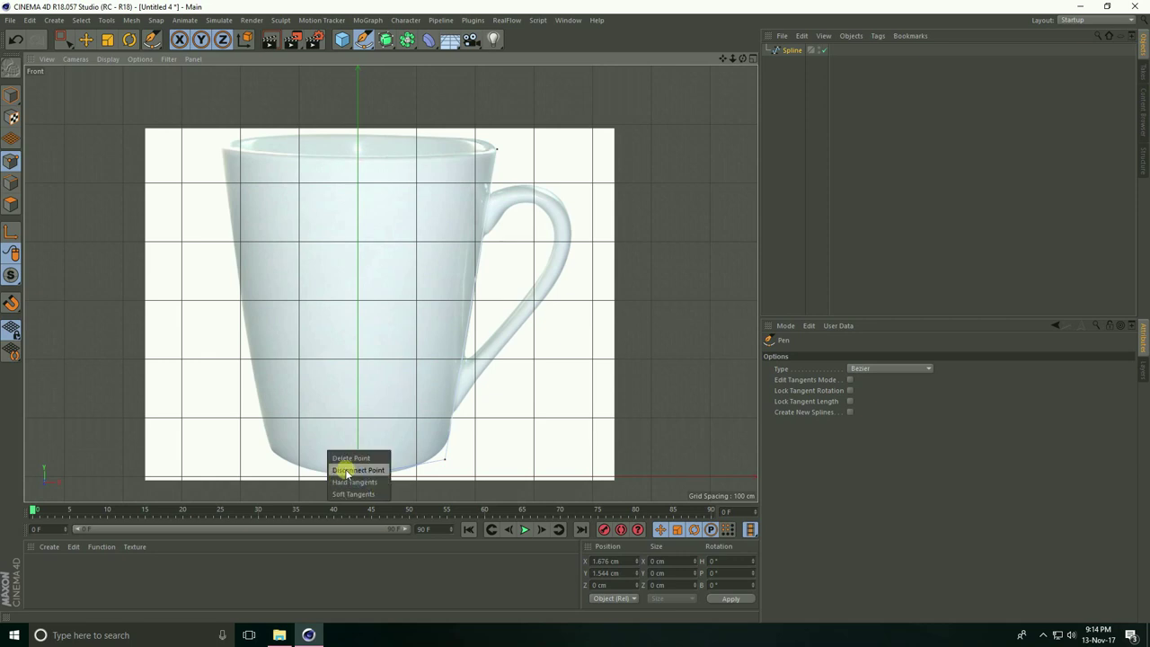
{"action": "left_click", "coordinate": [360, 470]}
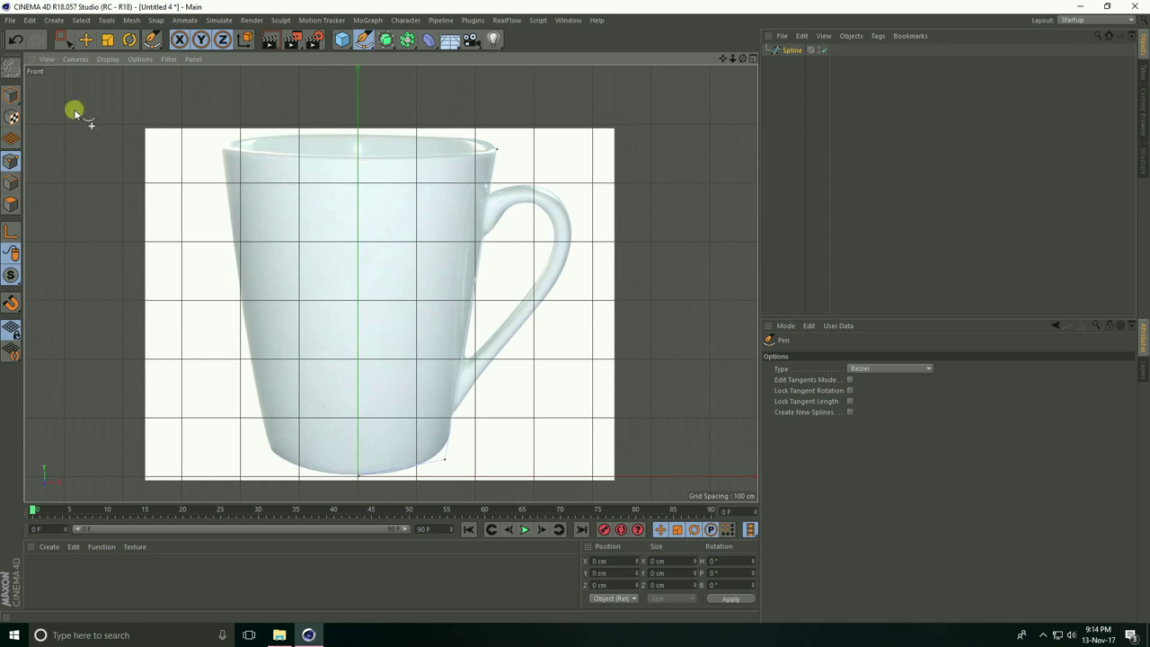
Select the spline point at the mug's bottom corner and chamfer it with a 50 cm radius.
{"action": "left_click_drag", "start_coordinate": [63, 39], "coordinate": [90, 74]}
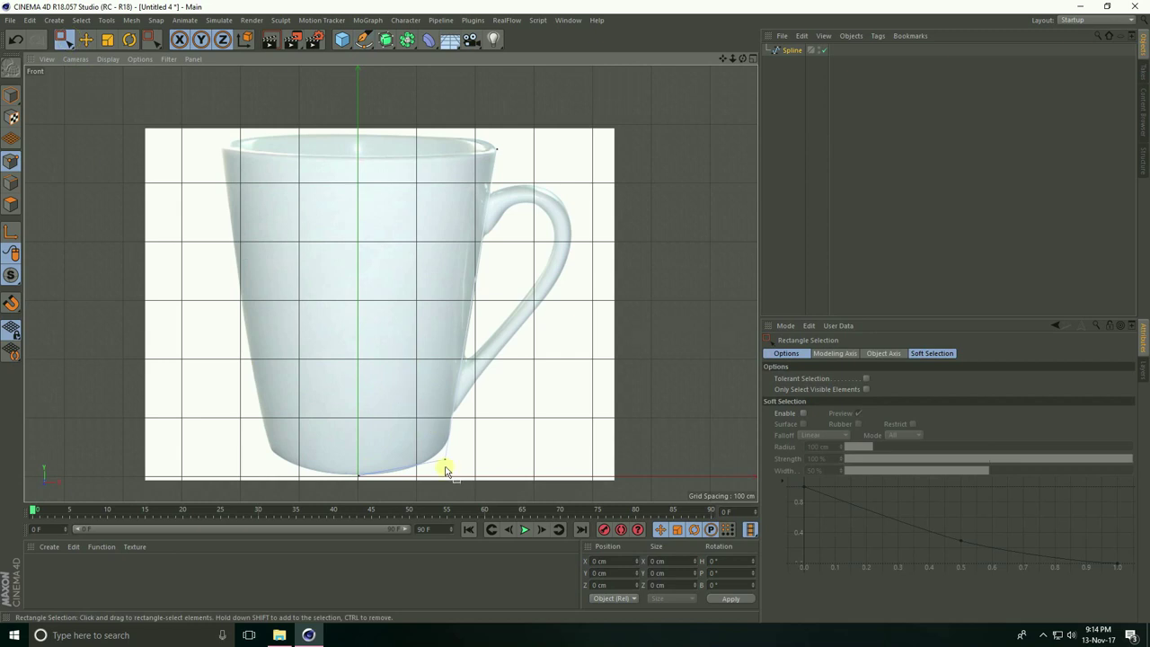
{"action": "left_click_drag", "start_coordinate": [466, 477], "coordinate": [425, 439]}
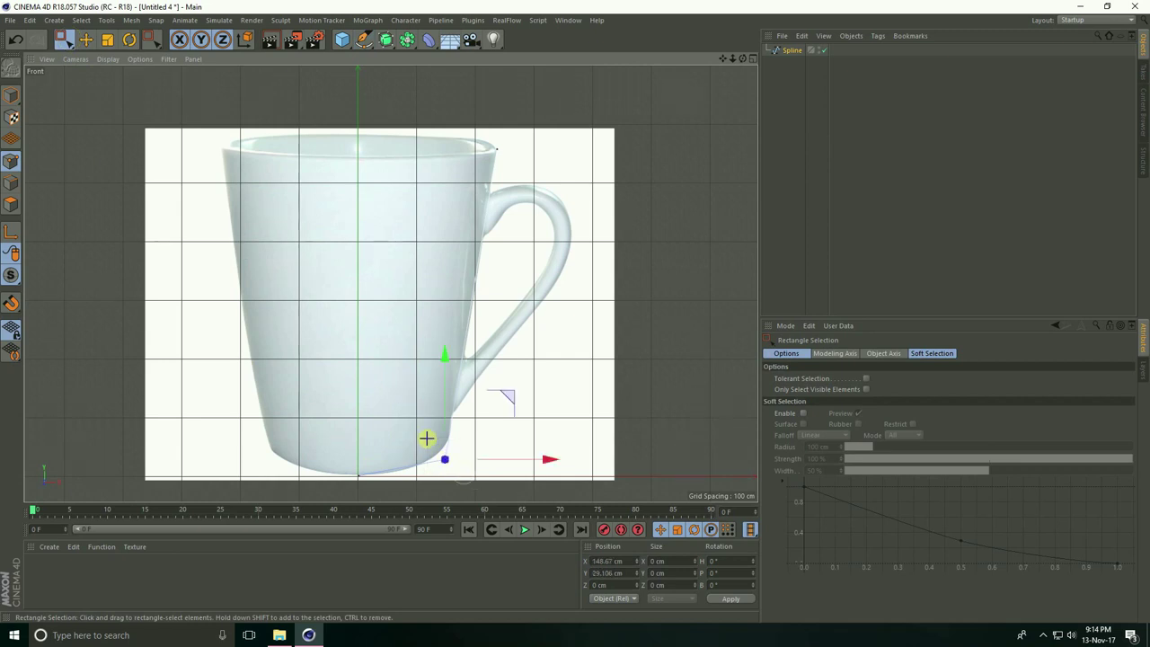
{"action": "right_click", "coordinate": [485, 393]}
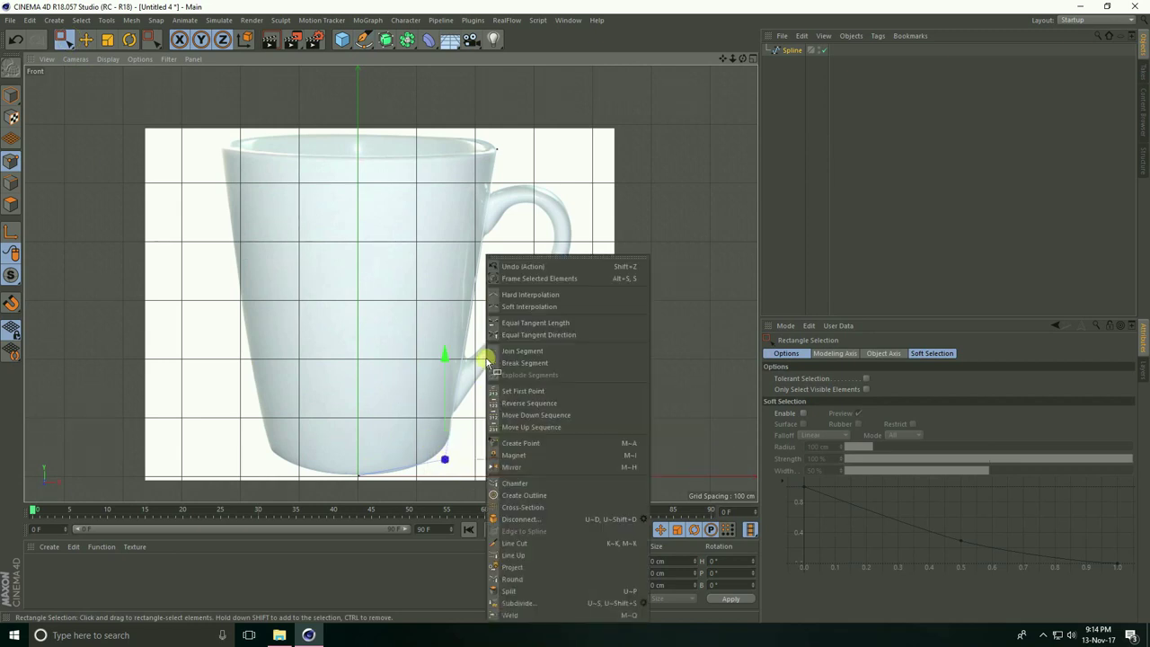
{"action": "left_click", "coordinate": [515, 483]}
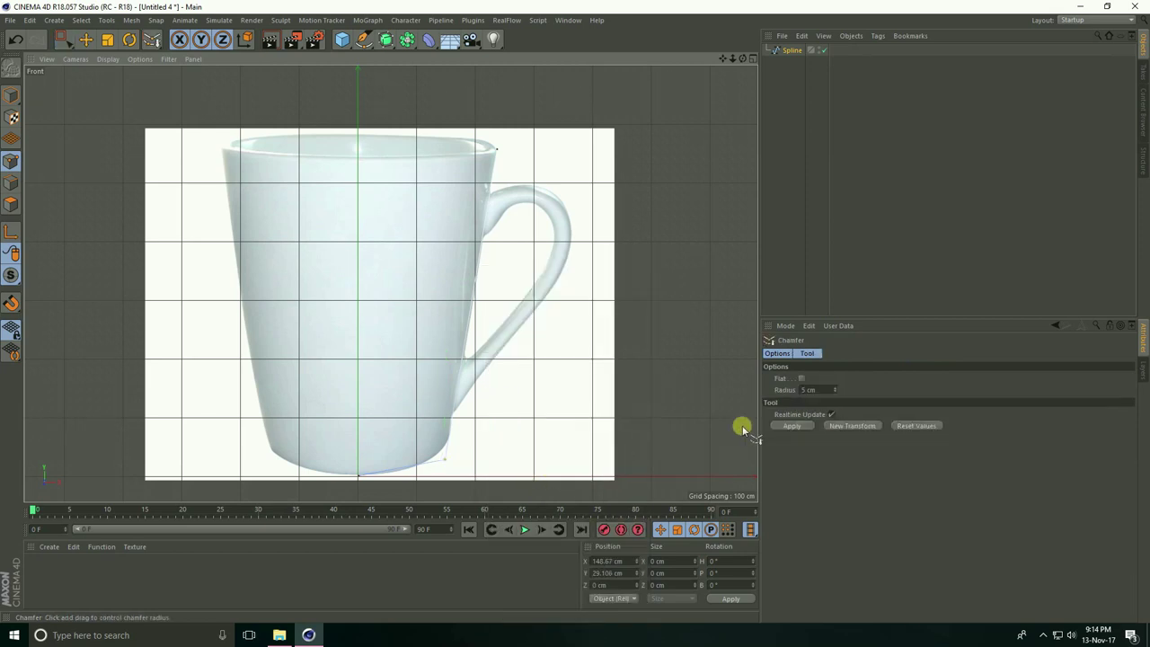
{"action": "left_click", "coordinate": [794, 391]}
{"action": "type", "text": "50"}
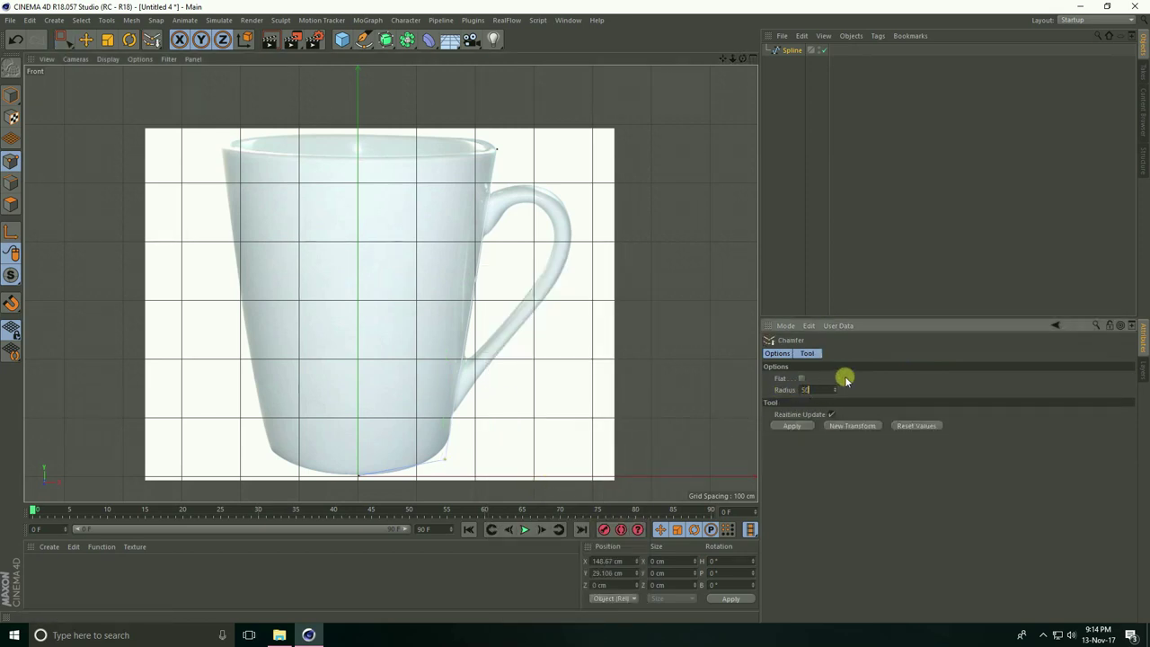
{"action": "key", "text": "Return"}
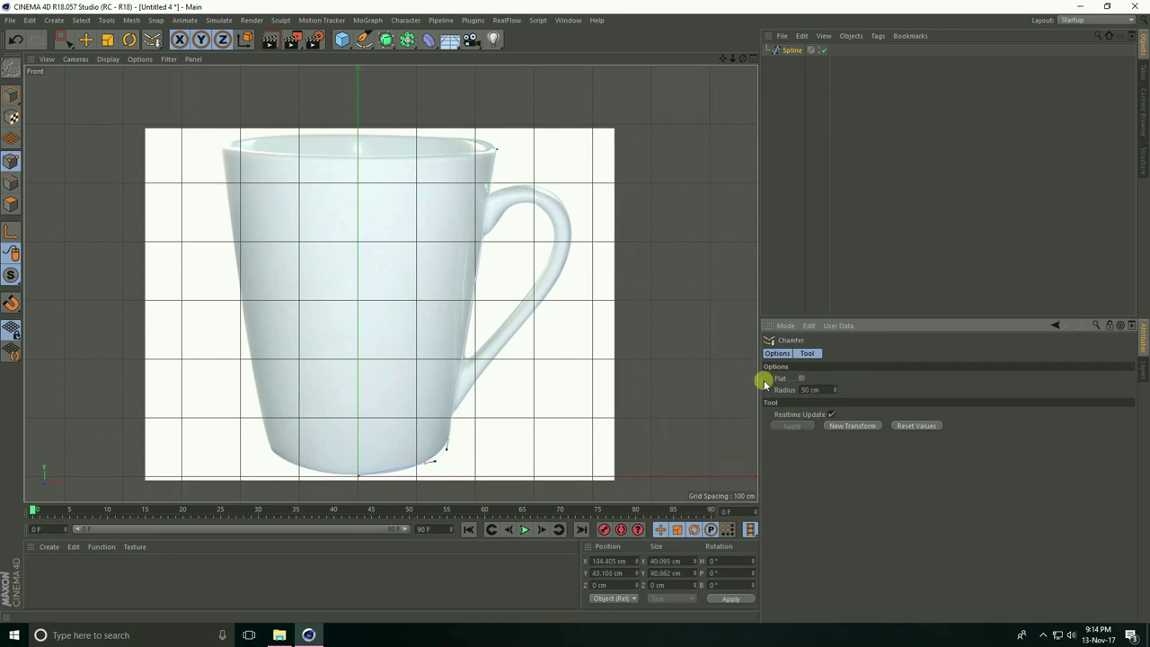
{"action": "left_click", "coordinate": [85, 39]}
Select all points of the mug profile spline and apply Create Outline for a thin wall.
{"action": "left_click", "coordinate": [12, 160]}
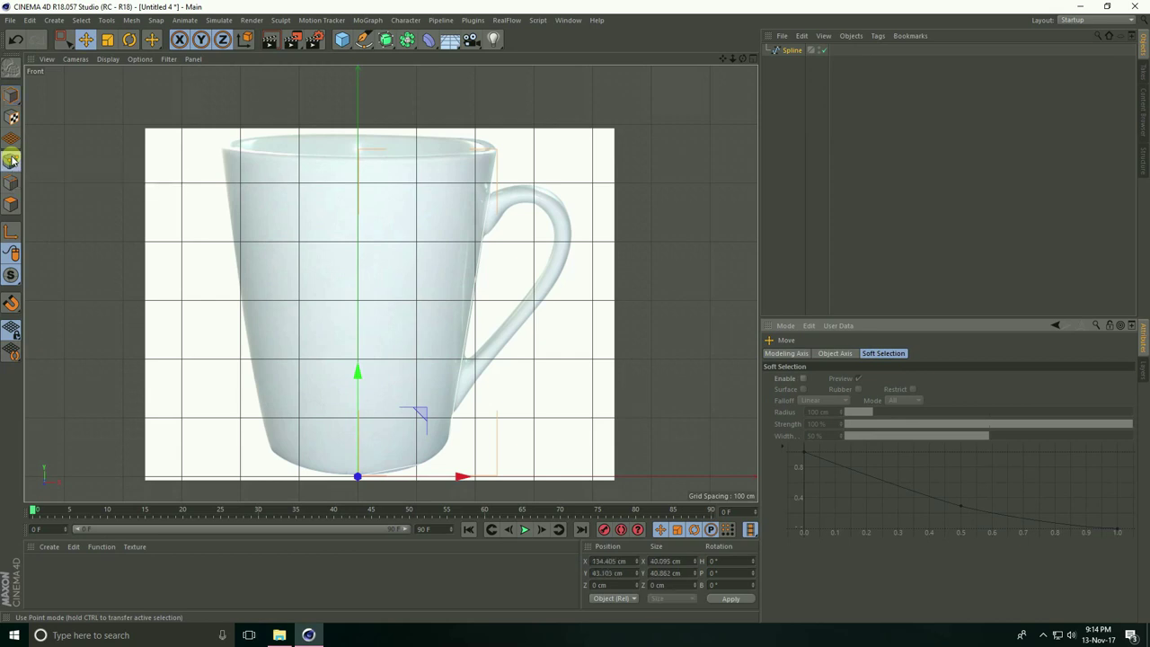
{"action": "left_click_drag", "start_coordinate": [61, 41], "coordinate": [192, 98]}
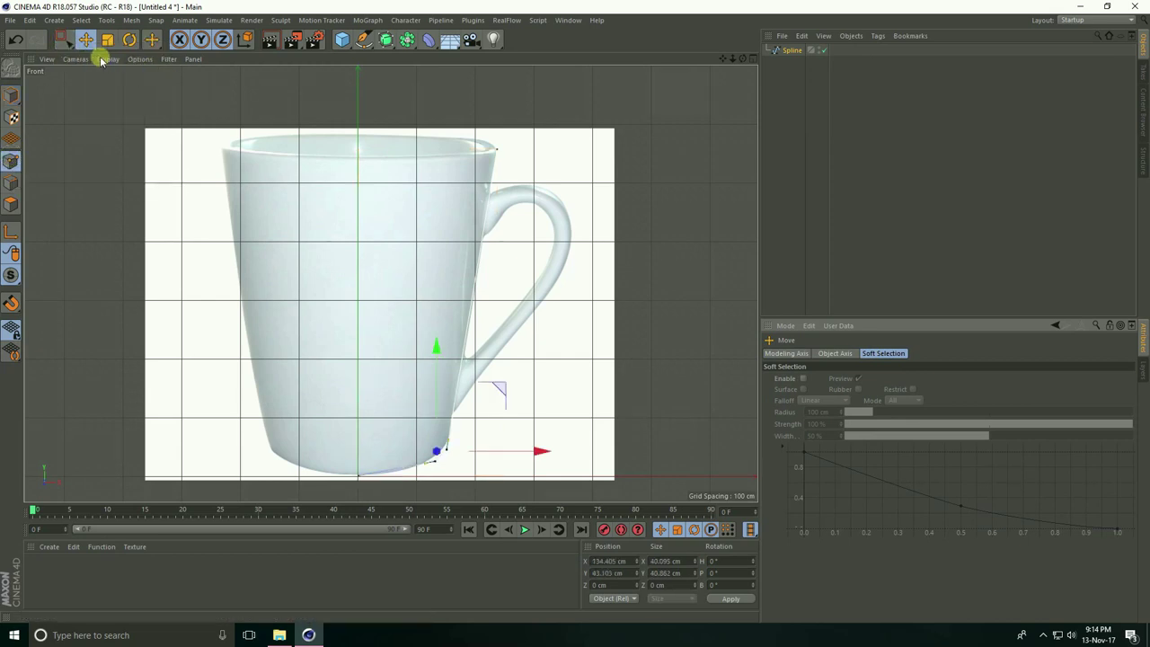
{"action": "left_click_drag", "start_coordinate": [102, 59], "coordinate": [125, 77]}
{"action": "left_click_drag", "start_coordinate": [192, 93], "coordinate": [621, 489]}
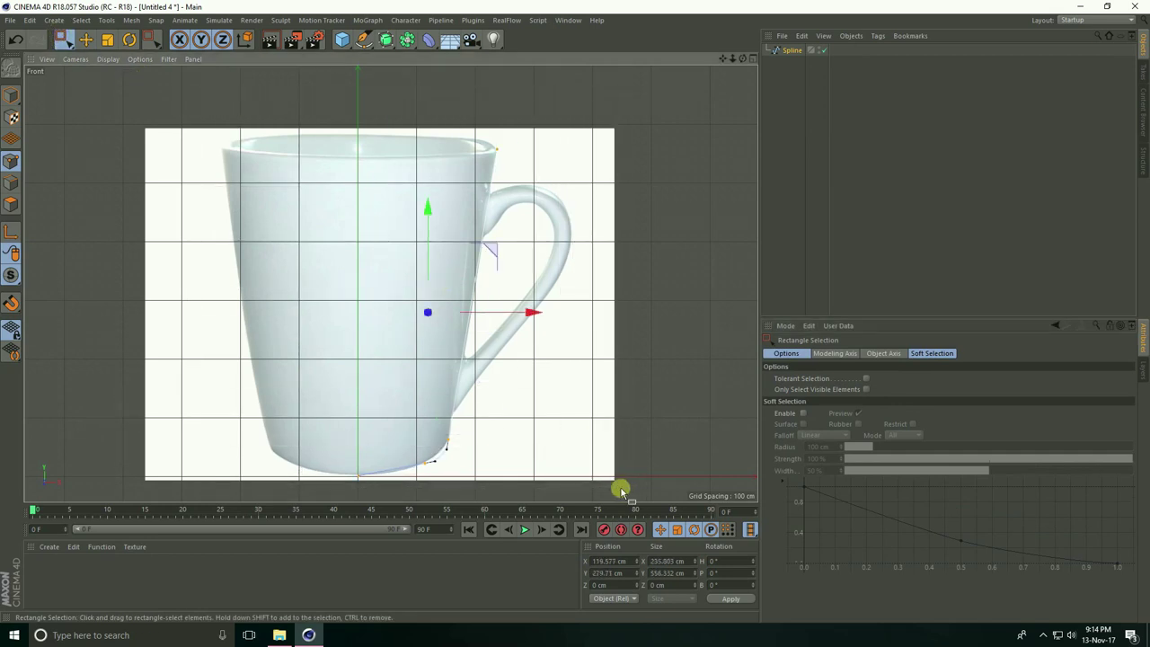
{"action": "right_click", "coordinate": [422, 201]}
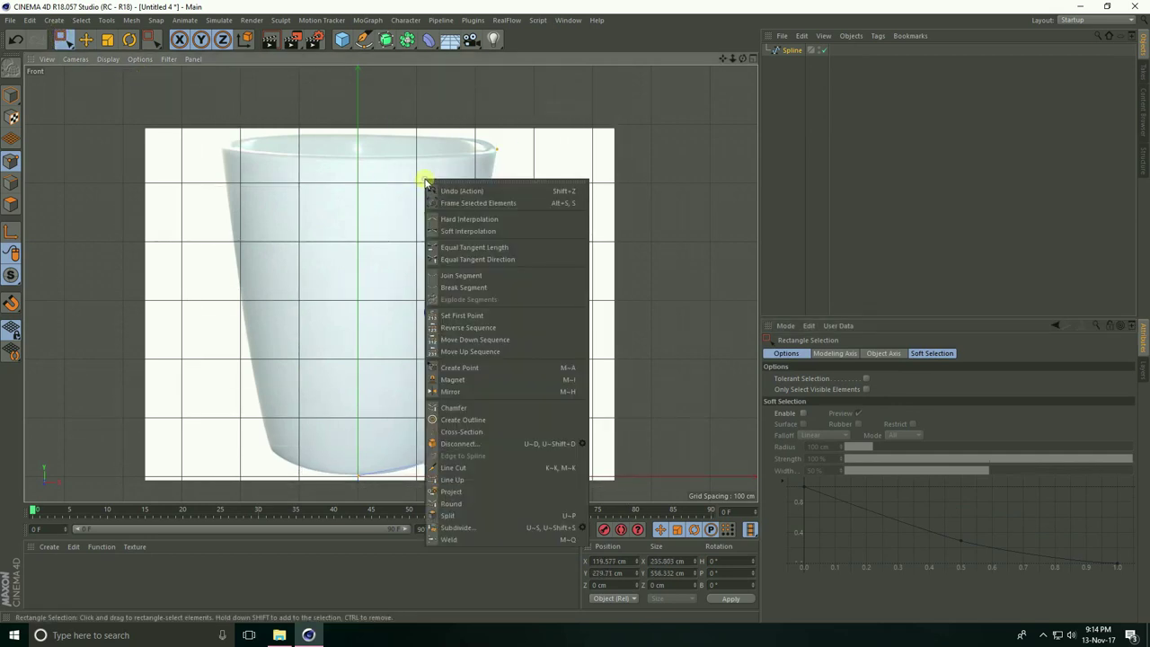
{"action": "left_click", "coordinate": [490, 421]}
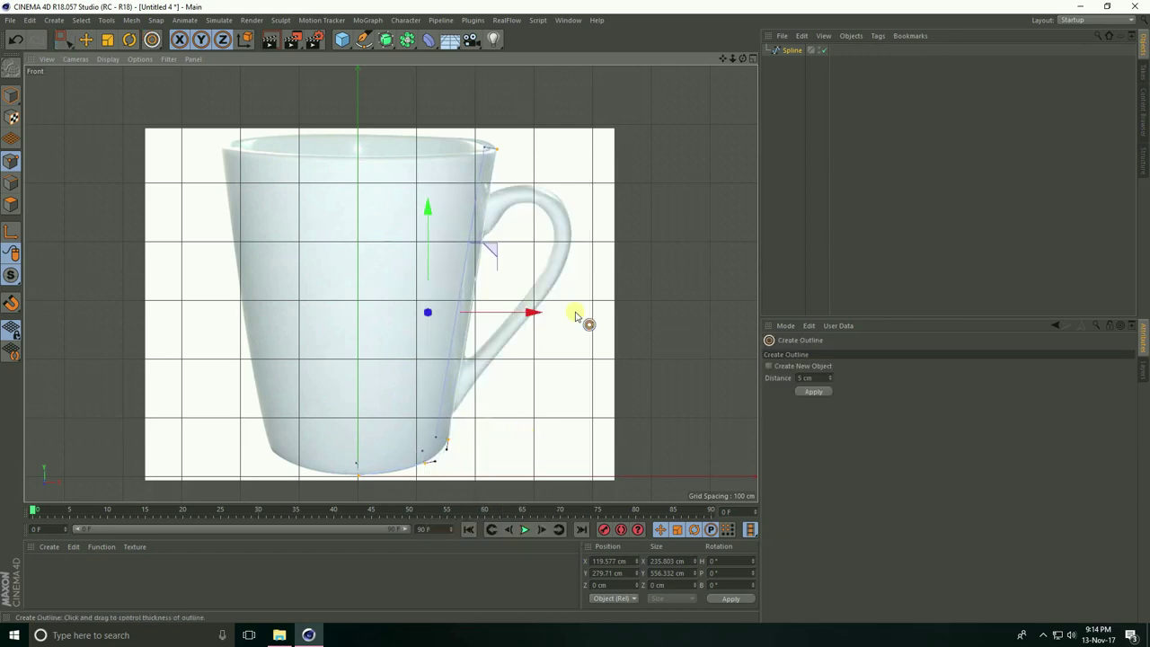
{"action": "scroll", "coordinate": [513, 139], "scroll_direction": "up", "scroll_amount": 5}
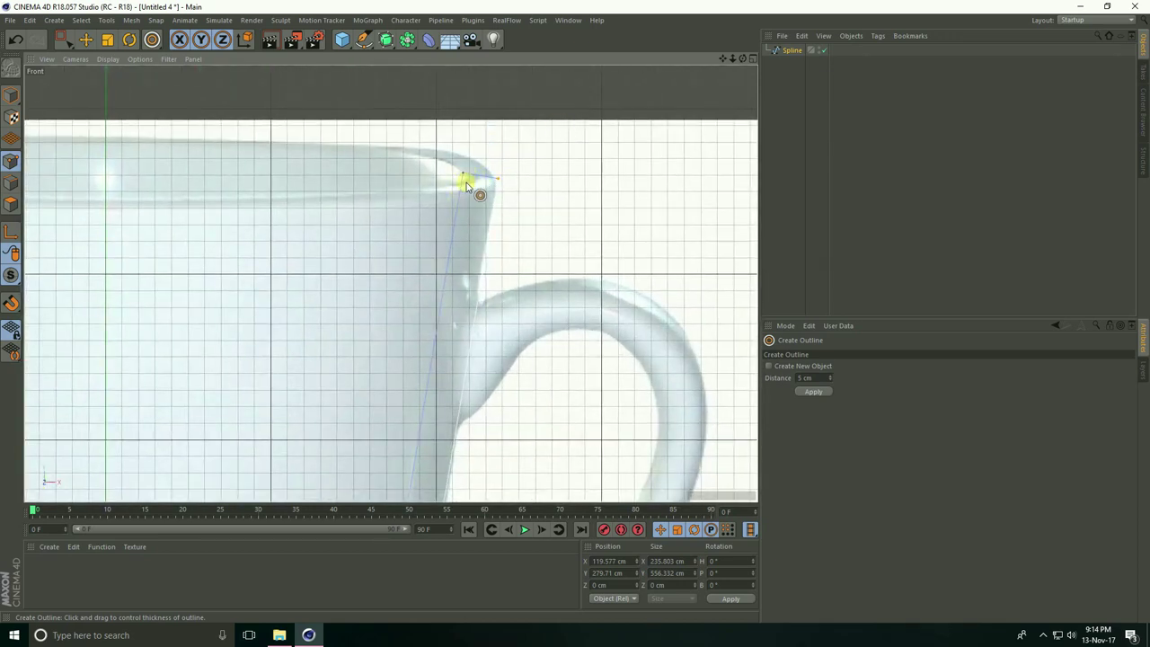
Select the two rim points and scale them vertically to 0 cm so they sit level.
{"action": "left_click_drag", "start_coordinate": [61, 43], "coordinate": [92, 78]}
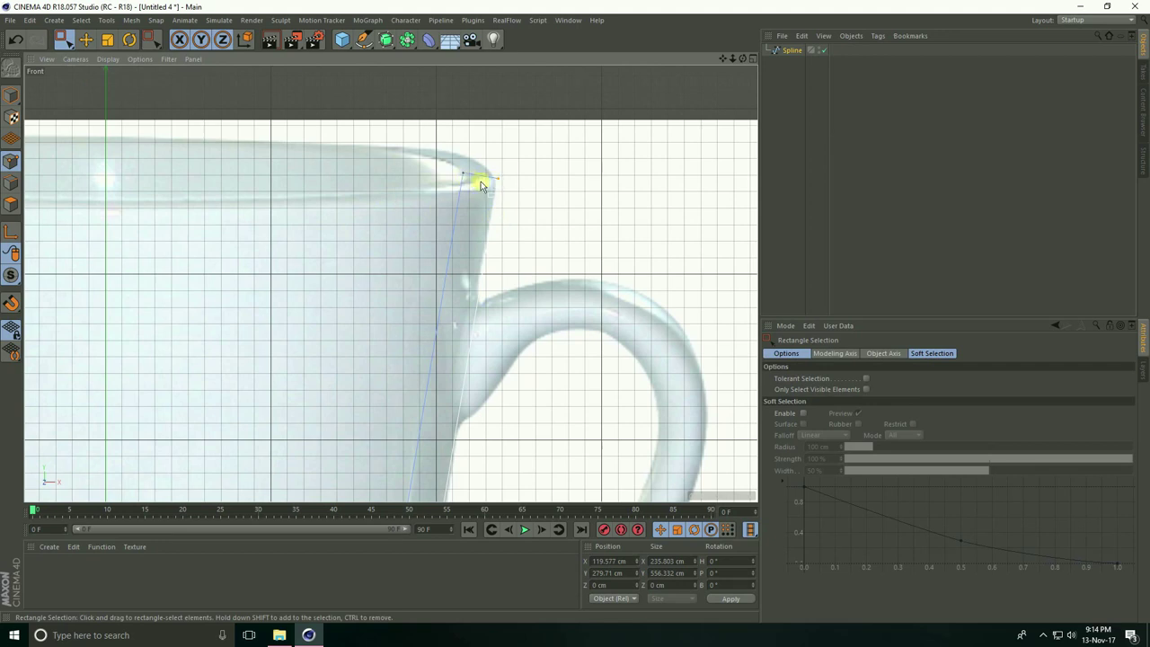
{"action": "left_click_drag", "start_coordinate": [416, 132], "coordinate": [530, 206]}
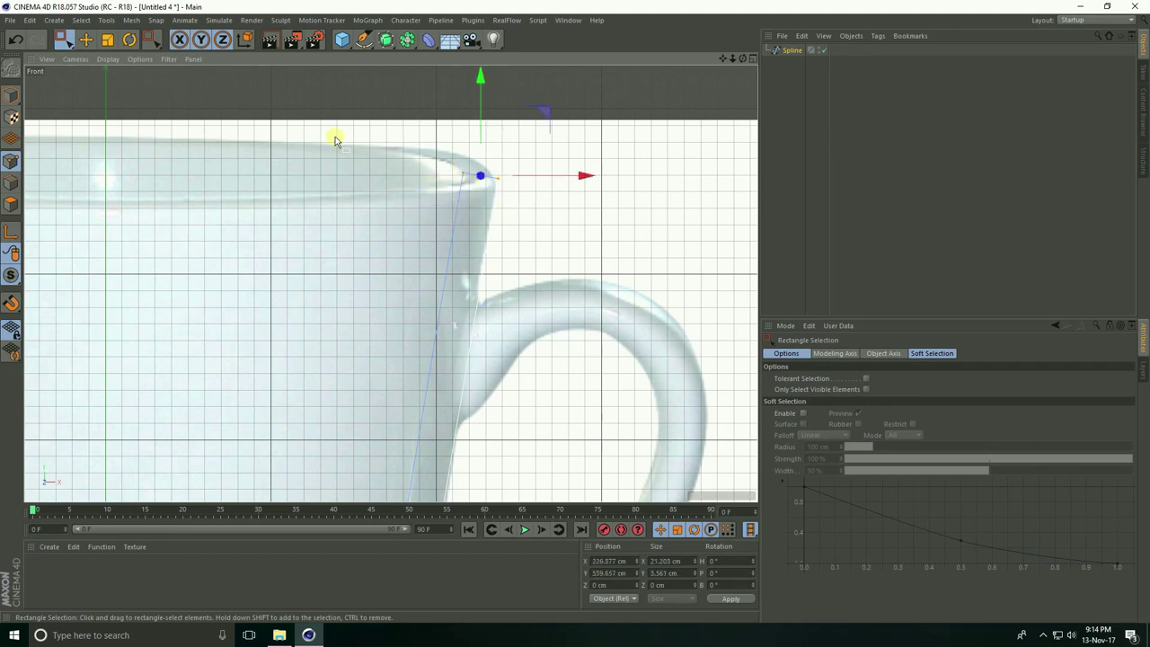
{"action": "left_click", "coordinate": [107, 40]}
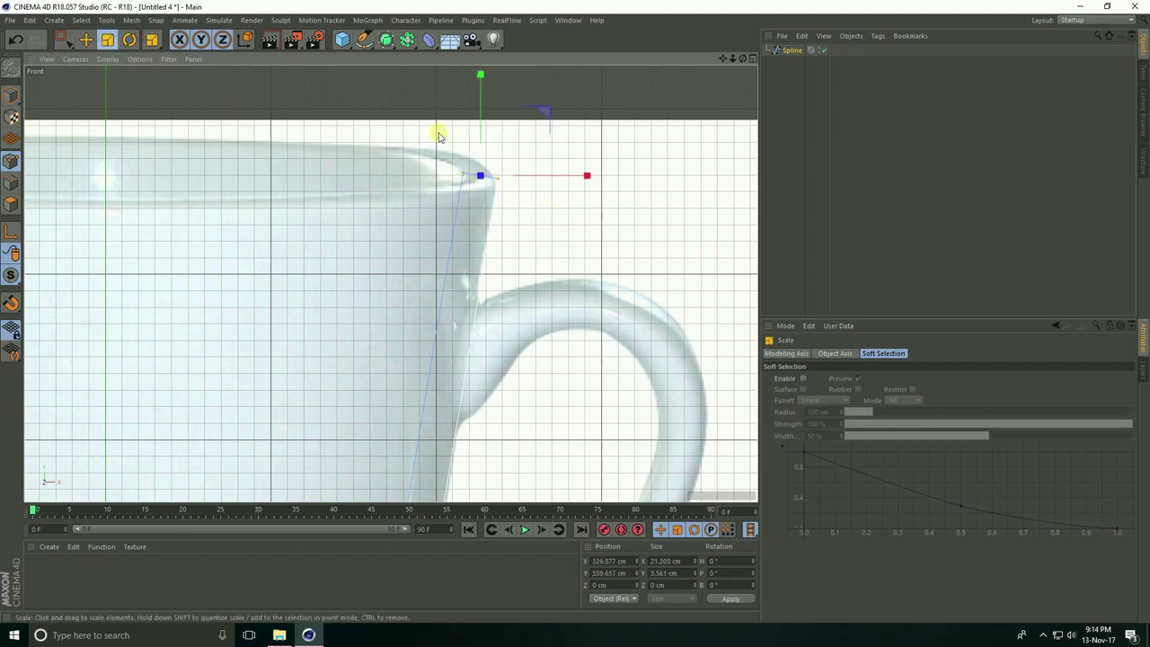
{"action": "left_click_drag", "start_coordinate": [481, 78], "coordinate": [482, 139]}
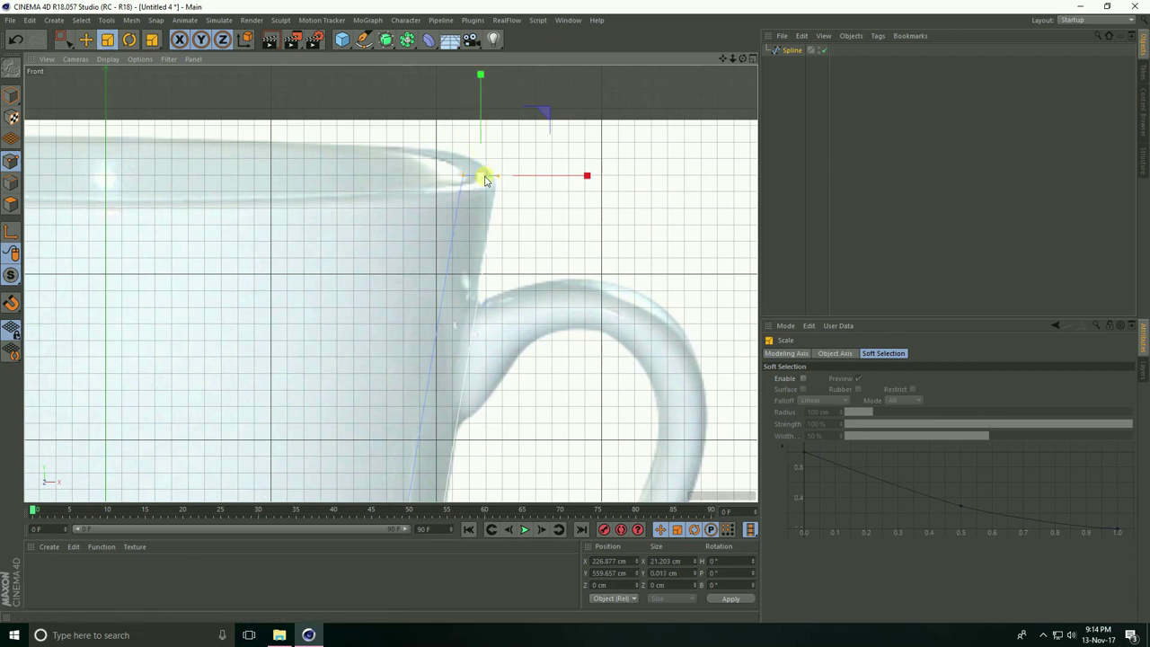
{"action": "left_click_drag", "start_coordinate": [479, 74], "coordinate": [481, 183]}
{"action": "scroll", "coordinate": [480, 176], "scroll_direction": "up", "scroll_amount": 3}
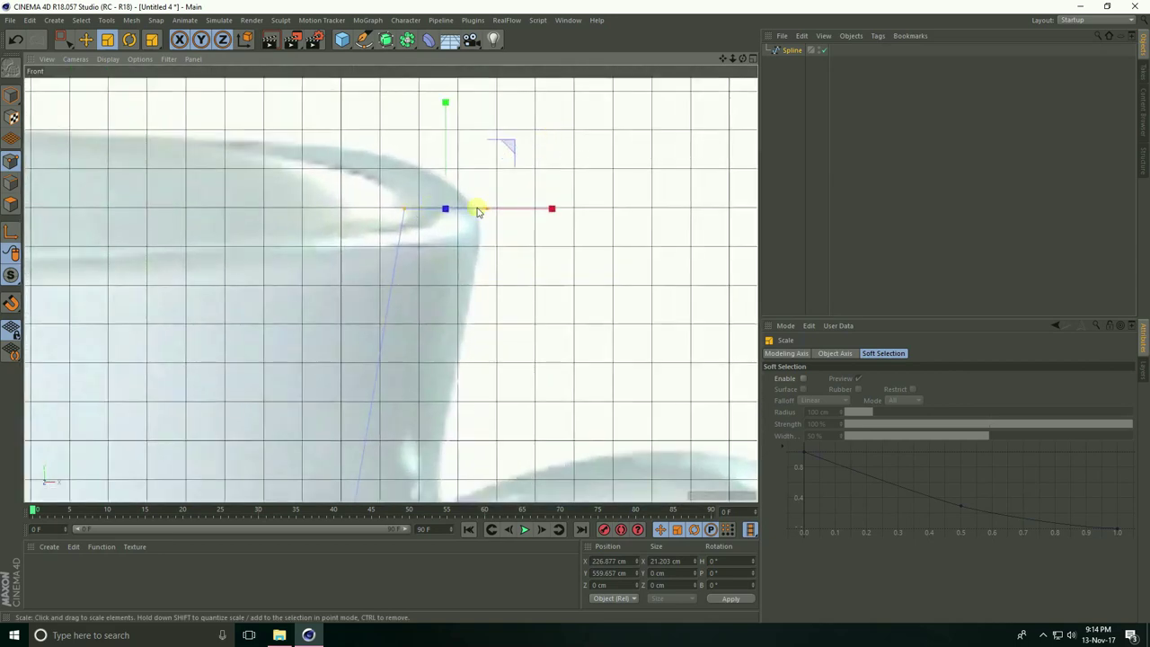
{"action": "scroll", "coordinate": [478, 210], "scroll_direction": "down", "scroll_amount": 3}
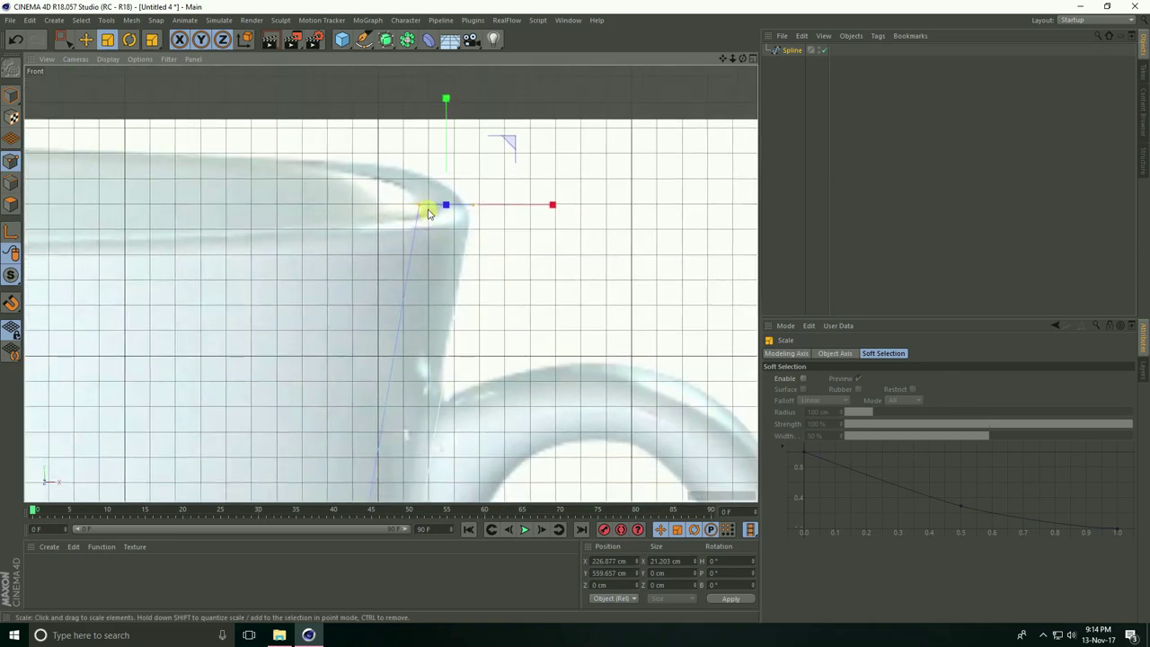
Chamfer the rim corner points with a 5 cm radius to soften the mug's lip.
{"action": "right_click", "coordinate": [428, 212]}
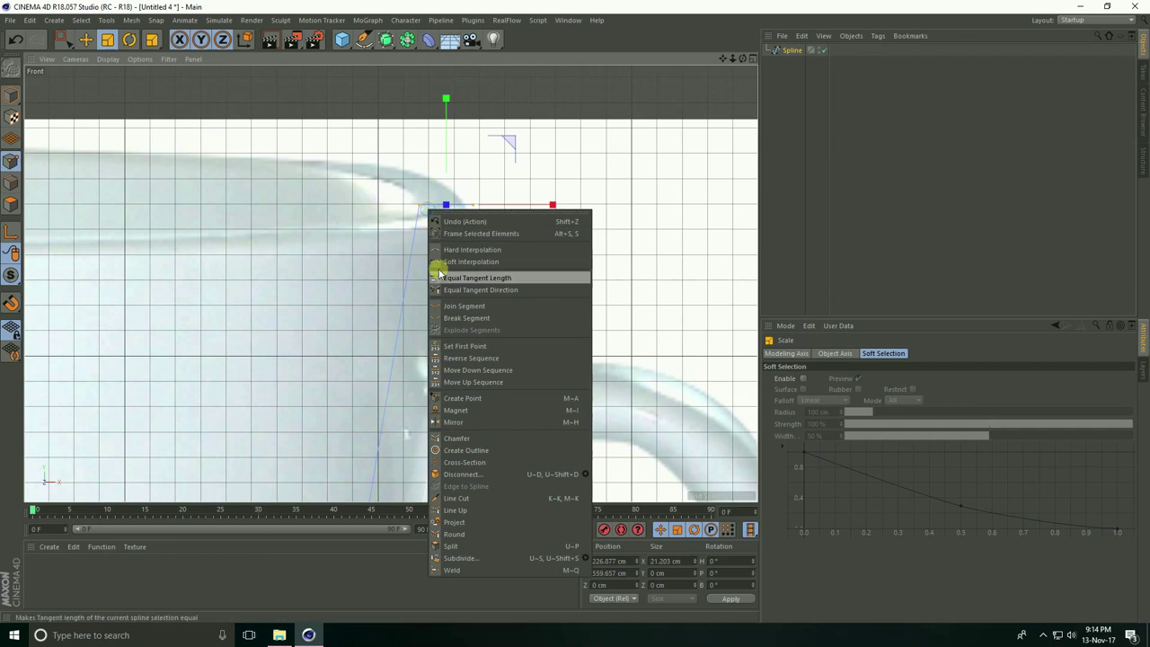
{"action": "left_click", "coordinate": [437, 442]}
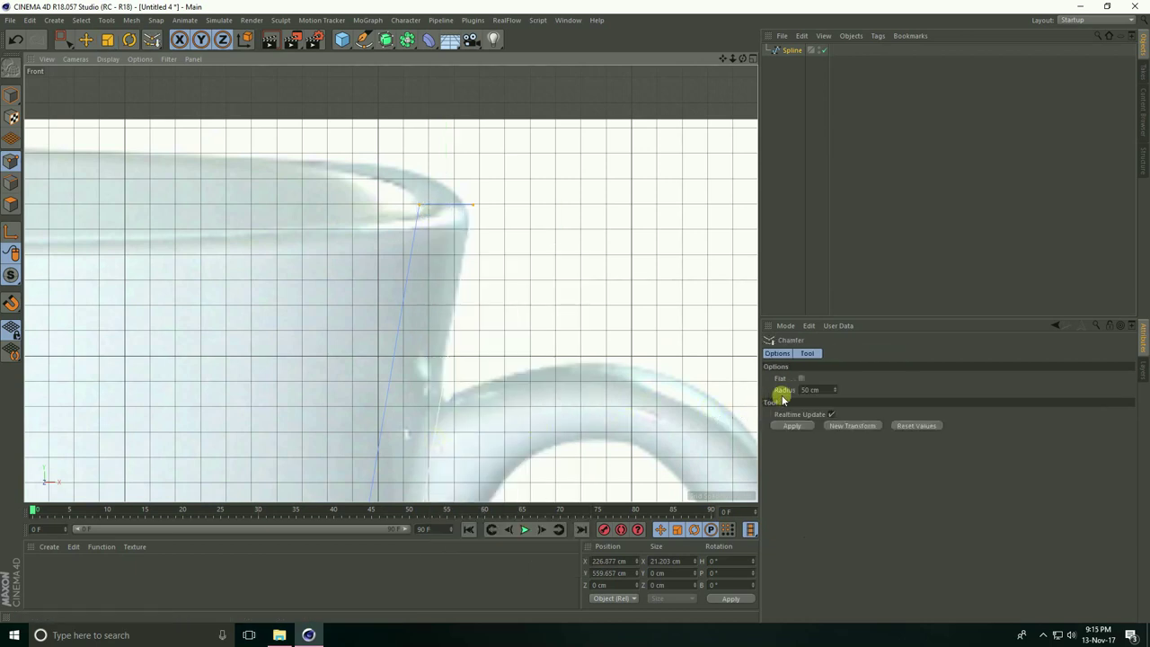
{"action": "left_click", "coordinate": [820, 389]}
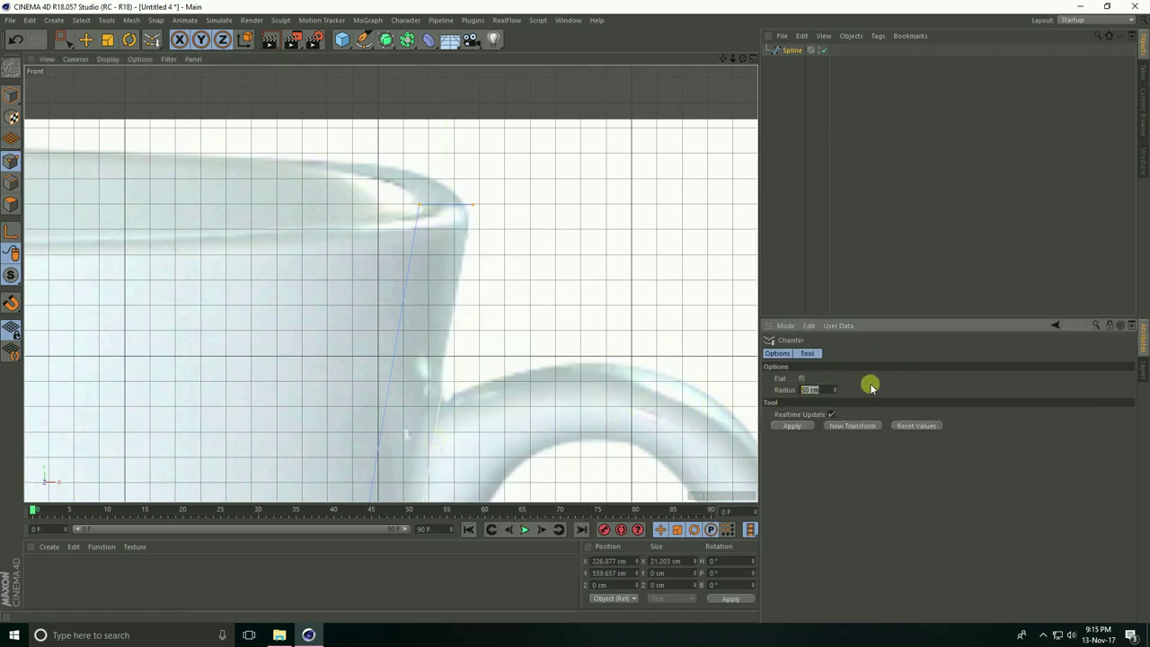
{"action": "key", "text": "Return"}
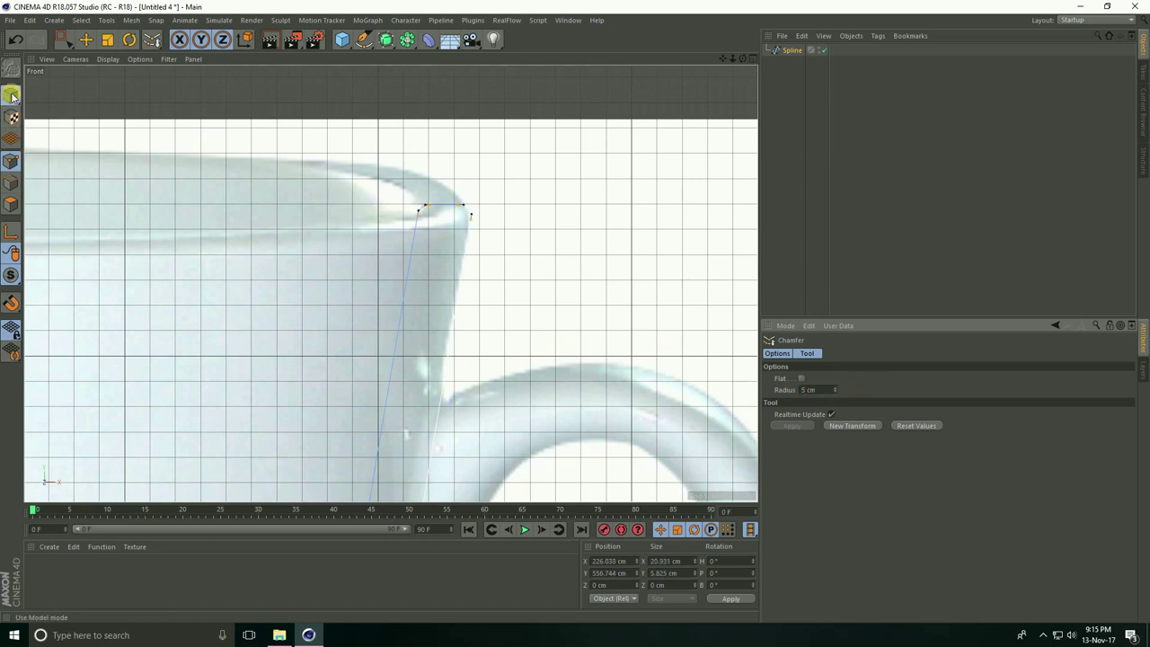
{"action": "left_click", "coordinate": [85, 40]}
{"action": "scroll", "coordinate": [457, 236], "scroll_direction": "up", "scroll_amount": 4}
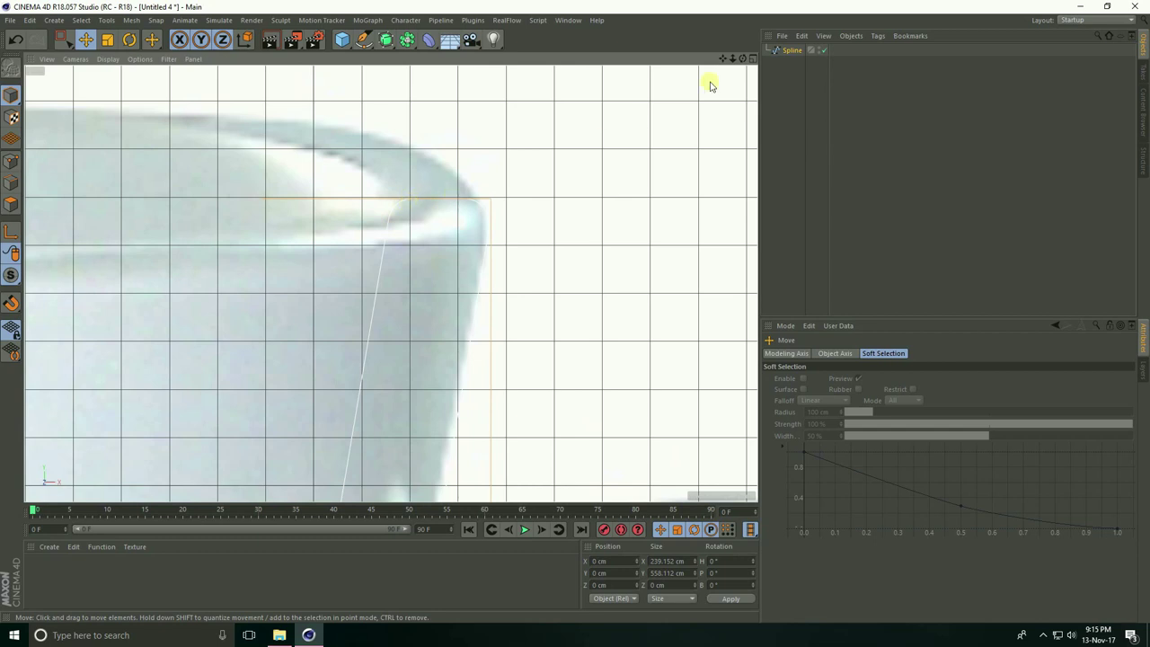
Maximize the Perspective view and frame the profile spline from a lower, level angle.
{"action": "left_click", "coordinate": [753, 58]}
{"action": "left_click", "coordinate": [385, 59]}
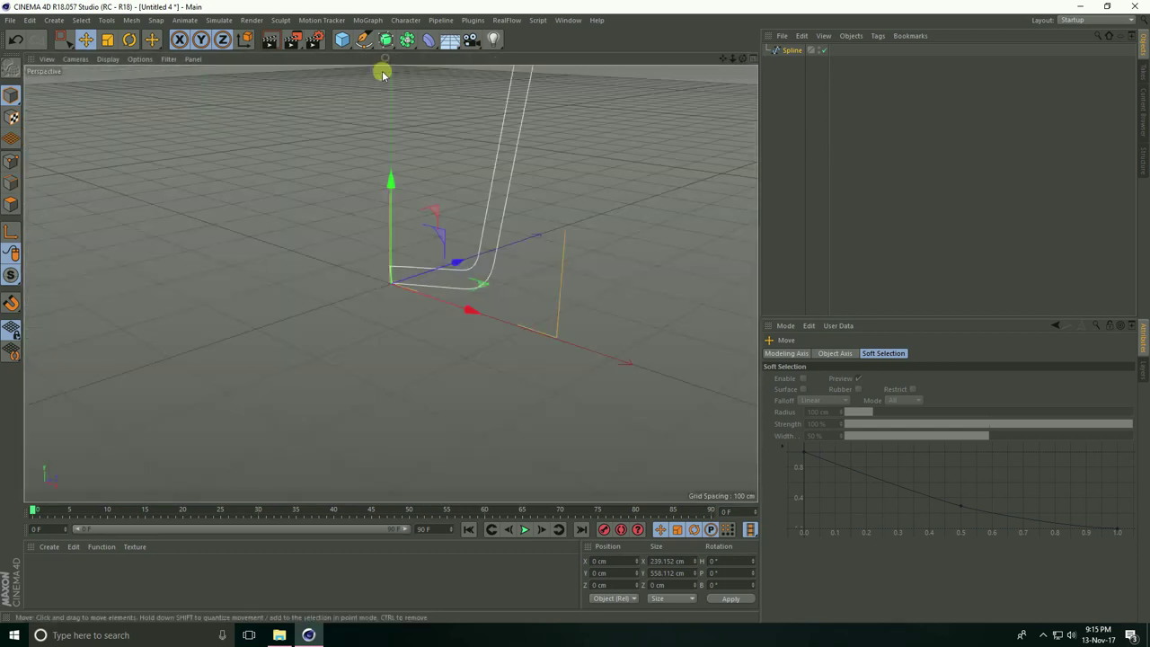
{"action": "scroll", "coordinate": [426, 272], "scroll_direction": "down", "scroll_amount": 5}
{"action": "left_click_drag", "start_coordinate": [722, 60], "coordinate": [575, 313]}
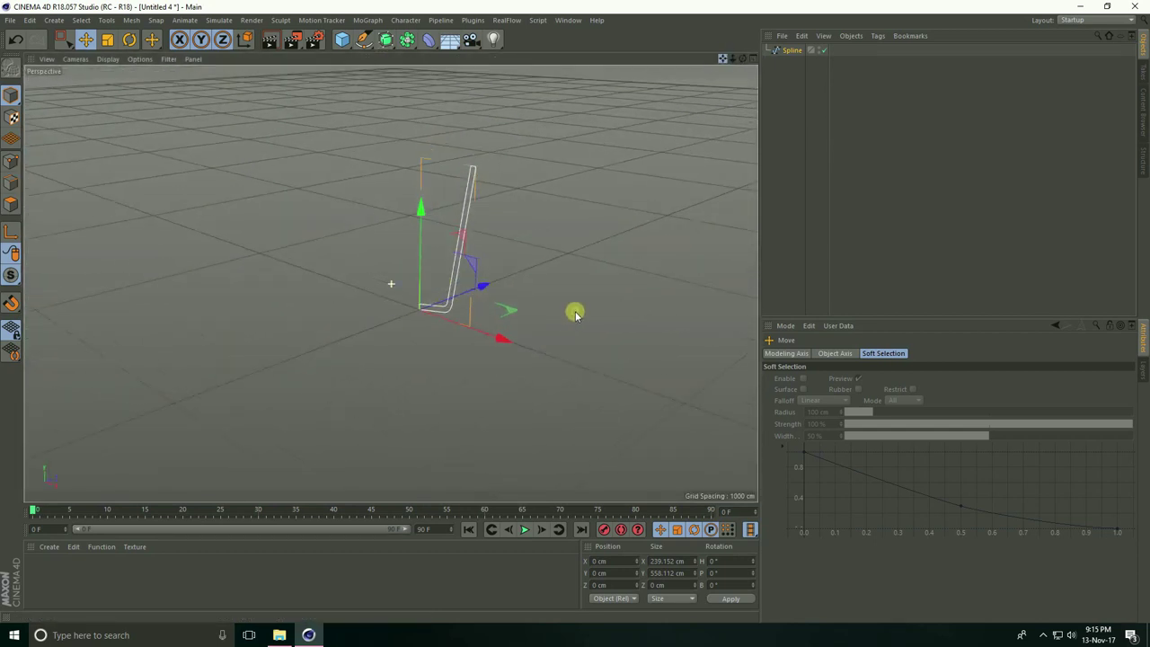
{"action": "left_click_drag", "start_coordinate": [464, 198], "coordinate": [434, 220], "text": "alt"}
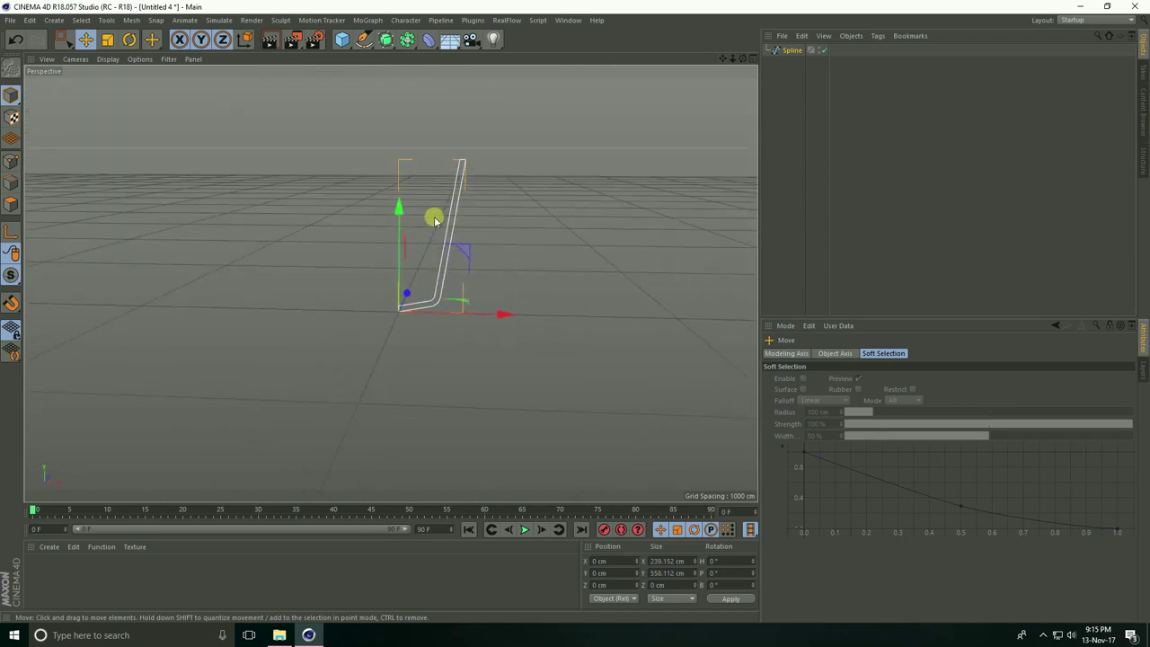
{"action": "right_click_drag", "start_coordinate": [434, 220], "coordinate": [475, 201], "text": "alt"}
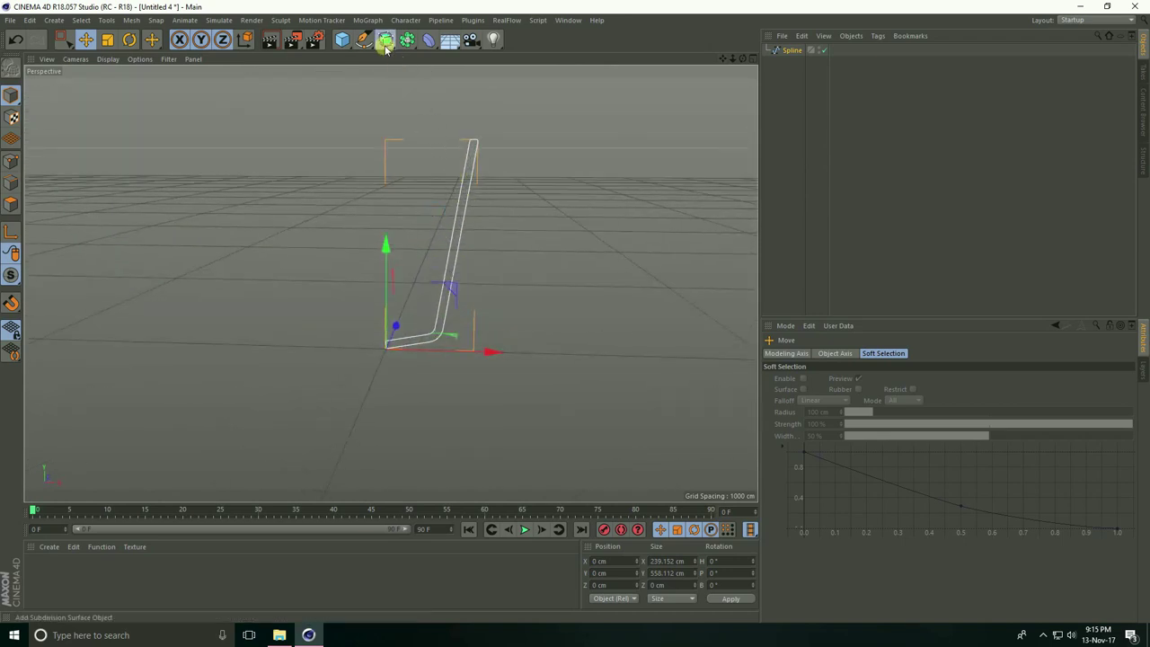
Add a Lathe generator and nest the profile spline inside it to form the cup.
{"action": "left_click_drag", "start_coordinate": [386, 49], "coordinate": [438, 85]}
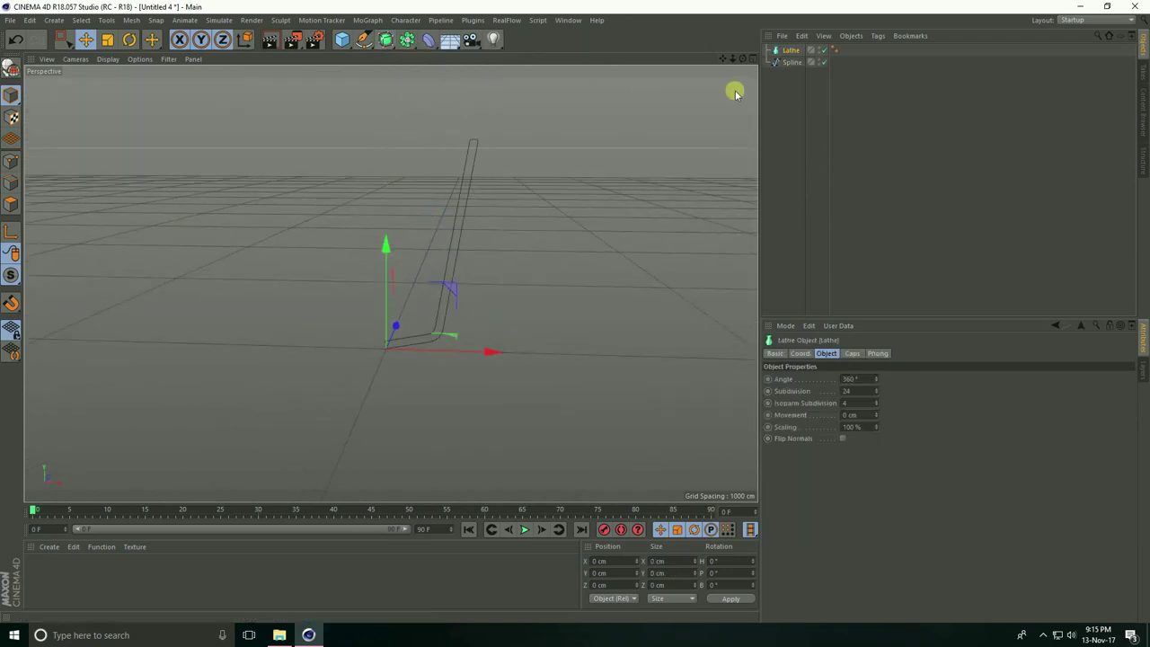
{"action": "left_click", "coordinate": [789, 63]}
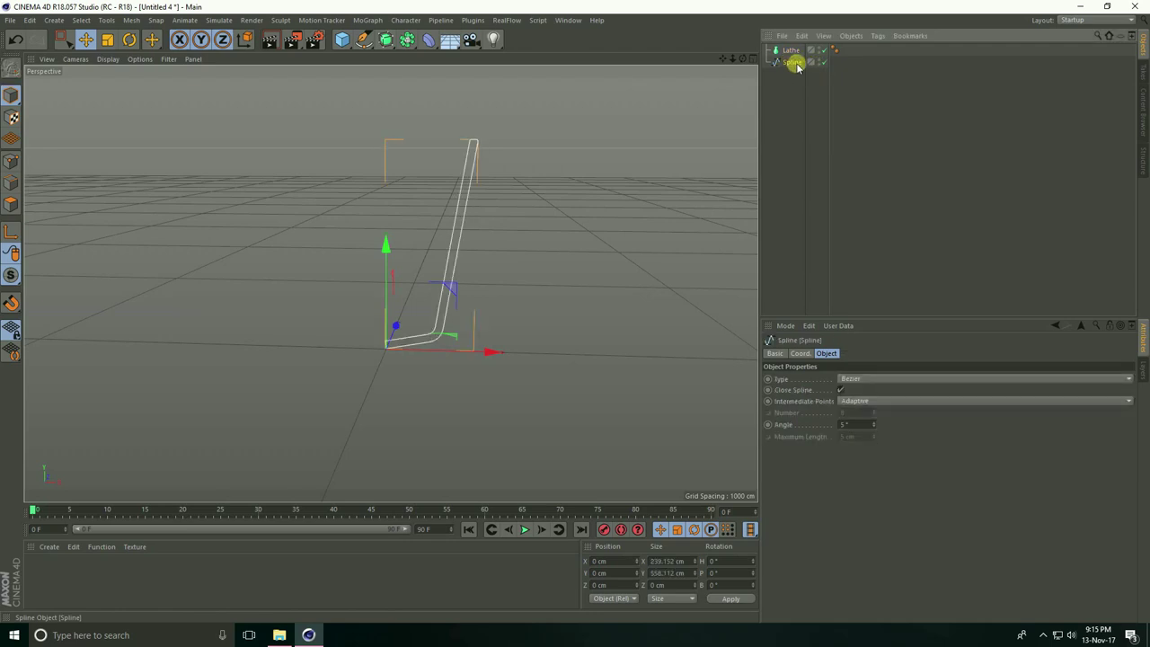
{"action": "left_click_drag", "start_coordinate": [790, 53], "coordinate": [792, 52]}
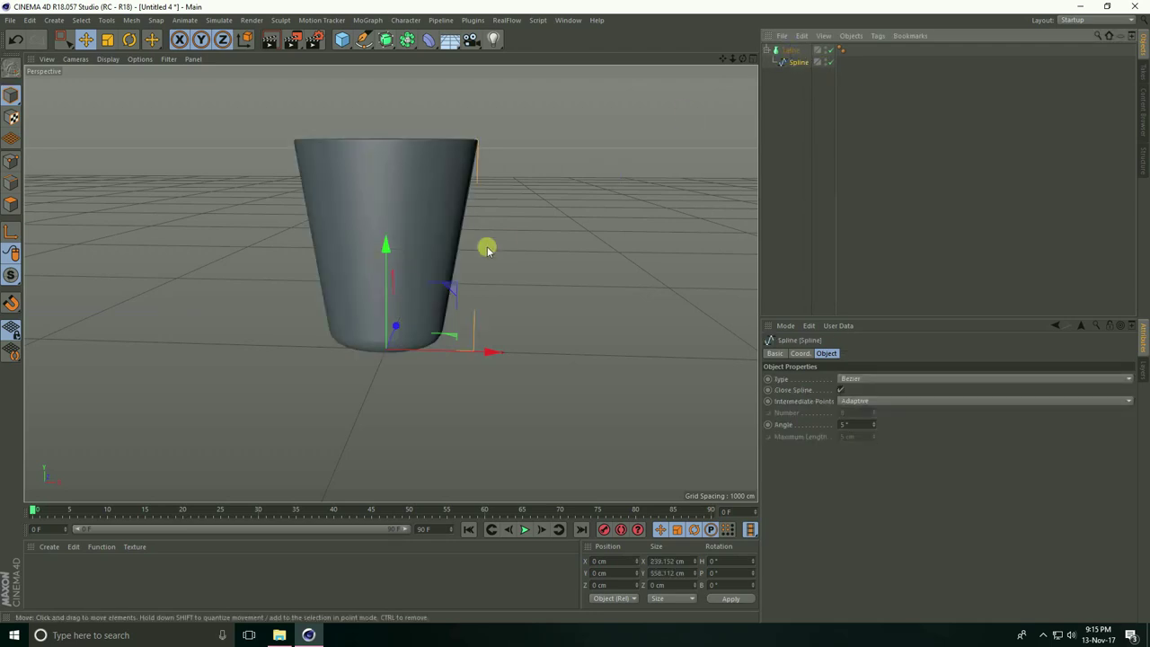
{"action": "left_click_drag", "start_coordinate": [488, 243], "coordinate": [467, 270], "text": "alt"}
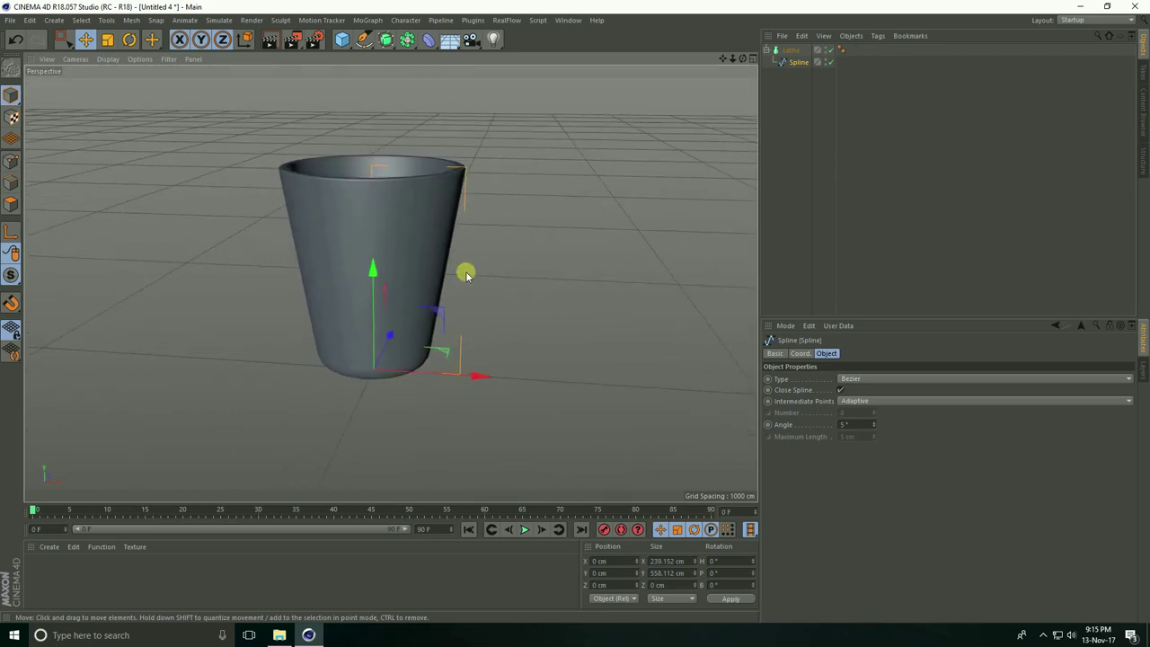
Set Gouraud Shading (Lines) display, then select the profile spline in Points mode.
{"action": "left_click", "coordinate": [106, 59]}
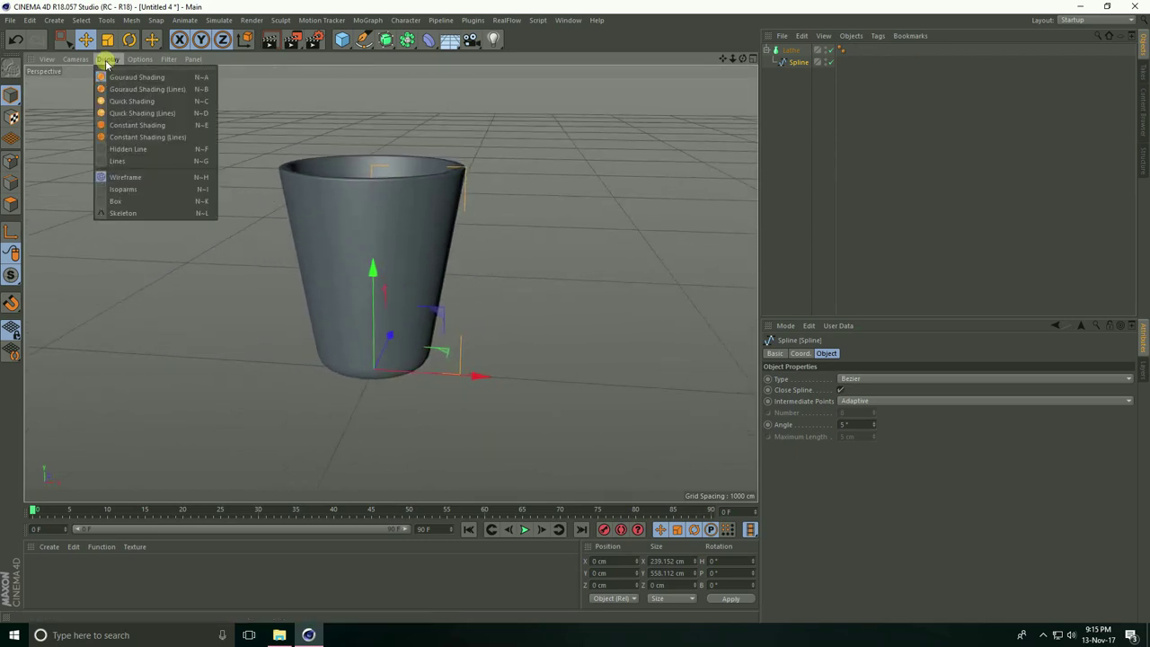
{"action": "left_click", "coordinate": [170, 90]}
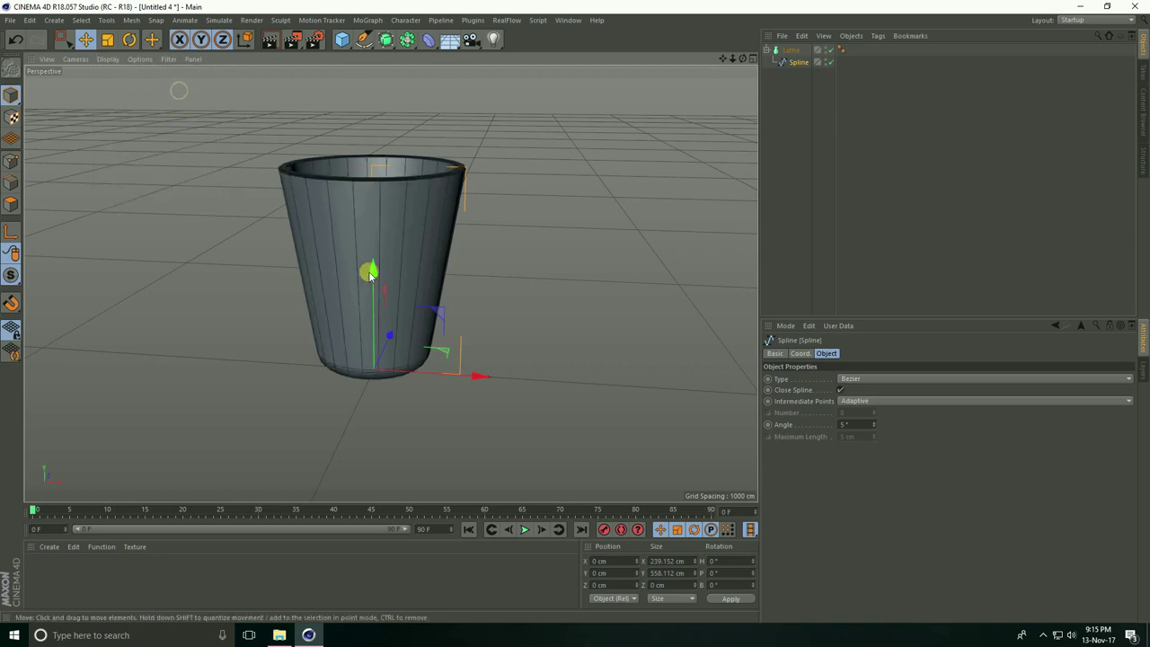
{"action": "mouse_move", "coordinate": [371, 274]}
{"action": "left_mouse_down", "text": "alt"}
{"action": "mouse_move", "coordinate": [336, 281]}
{"action": "mouse_move", "coordinate": [260, 260]}
{"action": "mouse_move", "coordinate": [372, 261]}
{"action": "left_mouse_up", "text": "alt"}
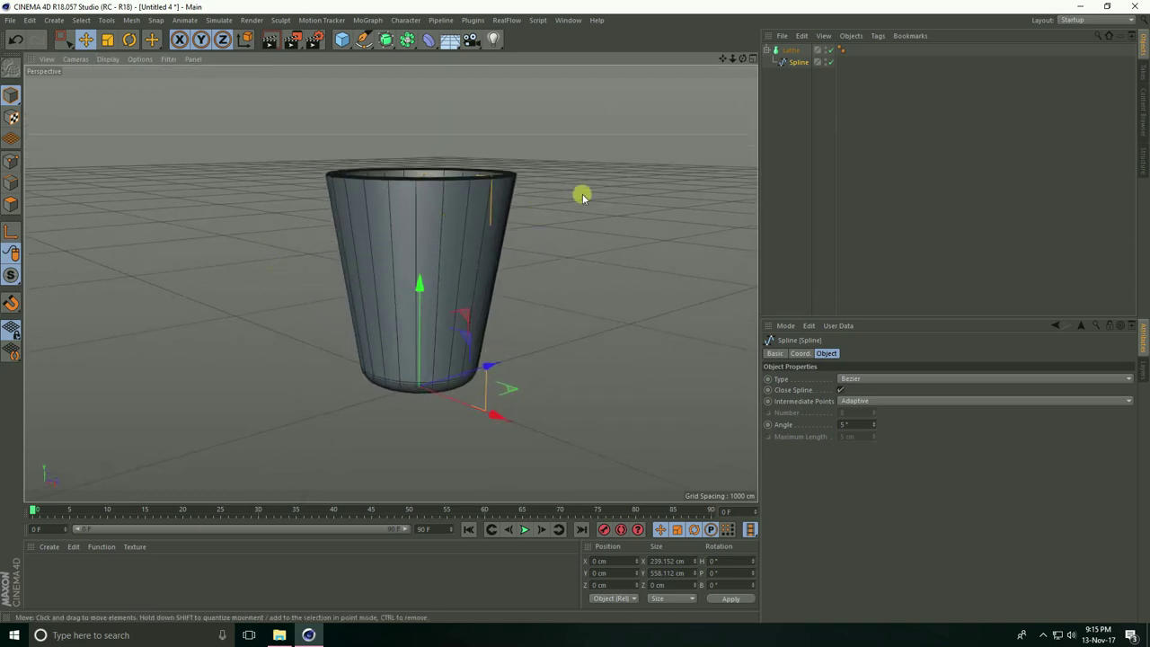
{"action": "left_click", "coordinate": [813, 66]}
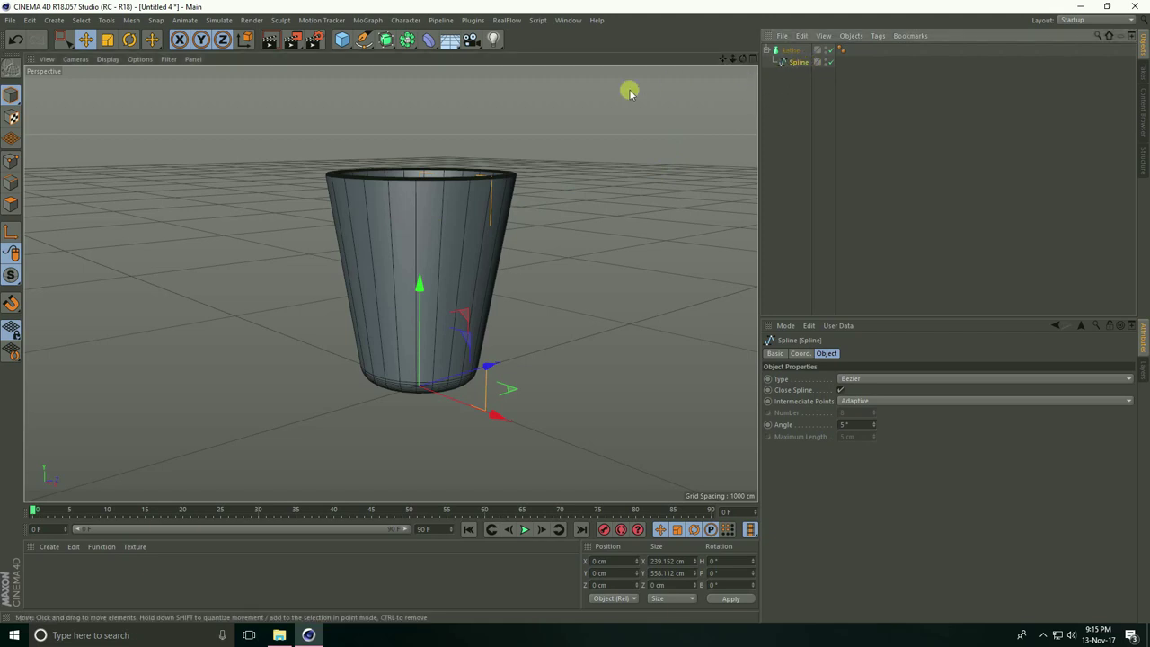
{"action": "left_click", "coordinate": [12, 163]}
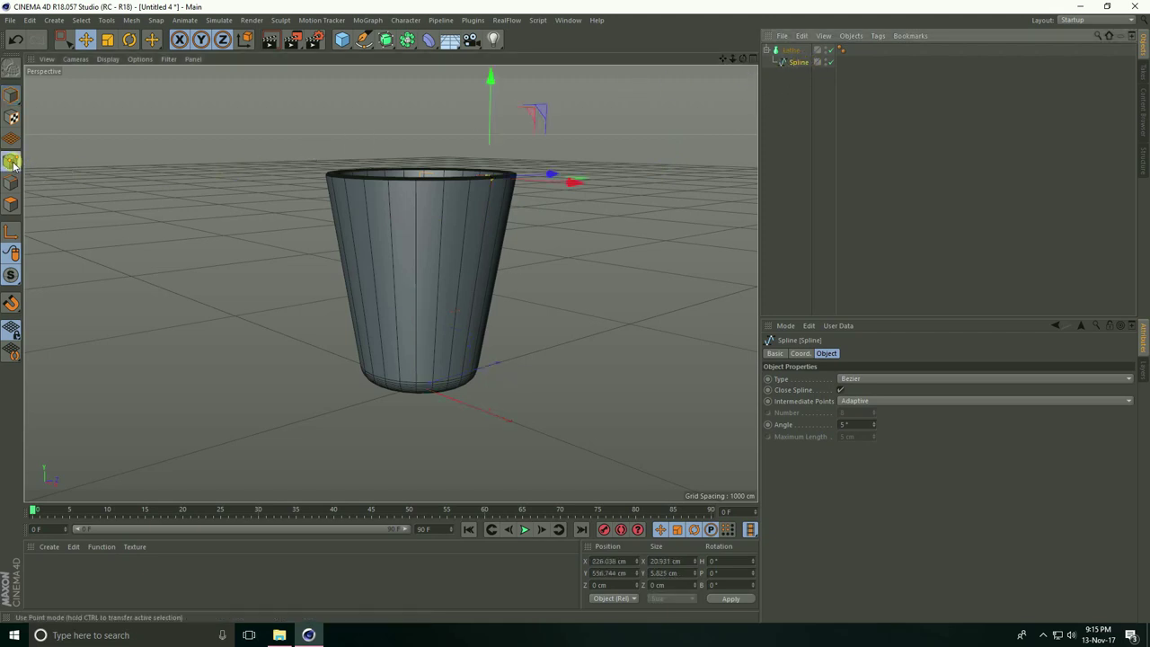
{"action": "left_click", "coordinate": [751, 59]}
In the maximized Front view, add two points on the profile's outer wall near the handle.
{"action": "left_click", "coordinate": [751, 285]}
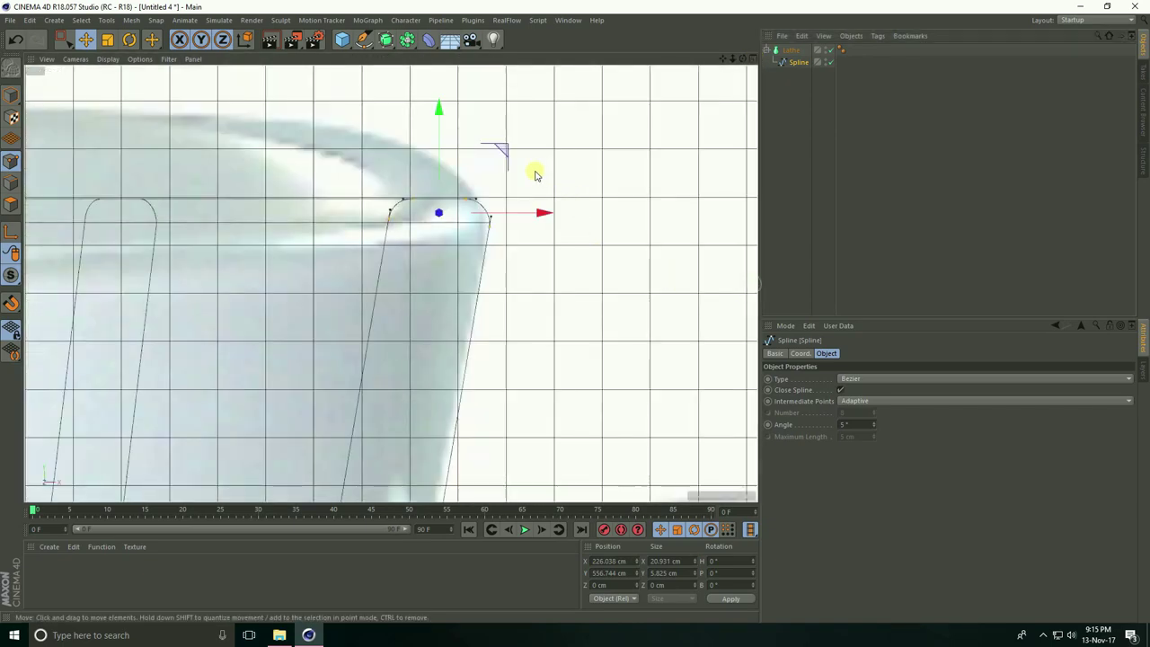
{"action": "scroll", "coordinate": [535, 175], "scroll_direction": "down", "scroll_amount": 5}
{"action": "scroll", "coordinate": [544, 219], "scroll_direction": "up", "scroll_amount": 3}
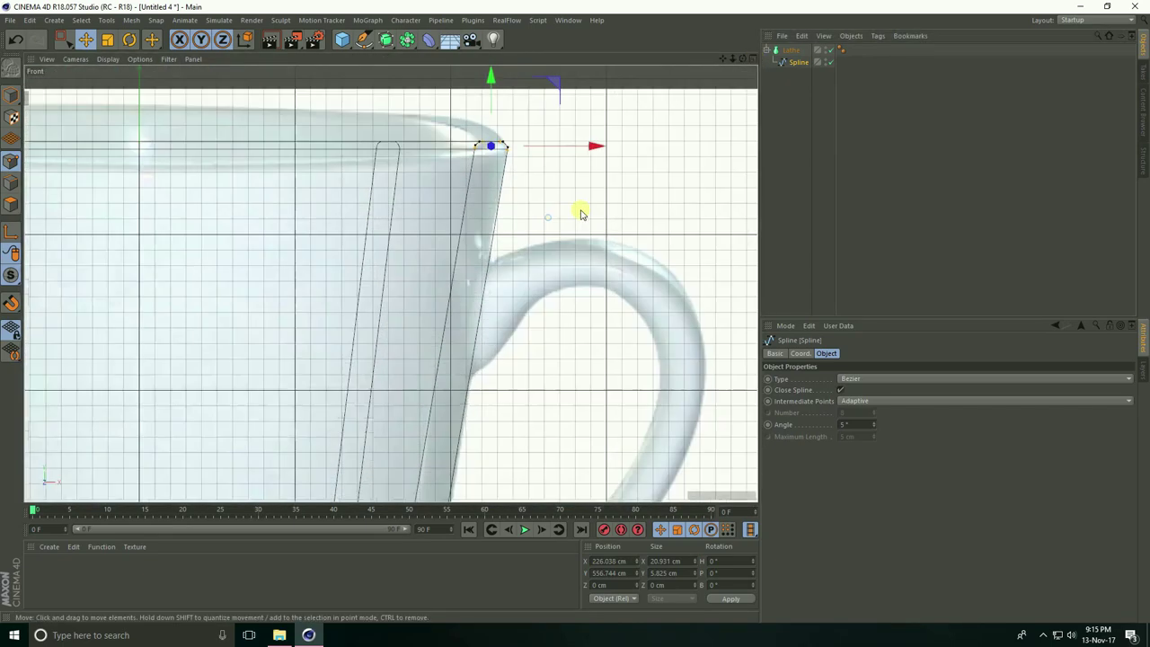
{"action": "right_click", "coordinate": [483, 261]}
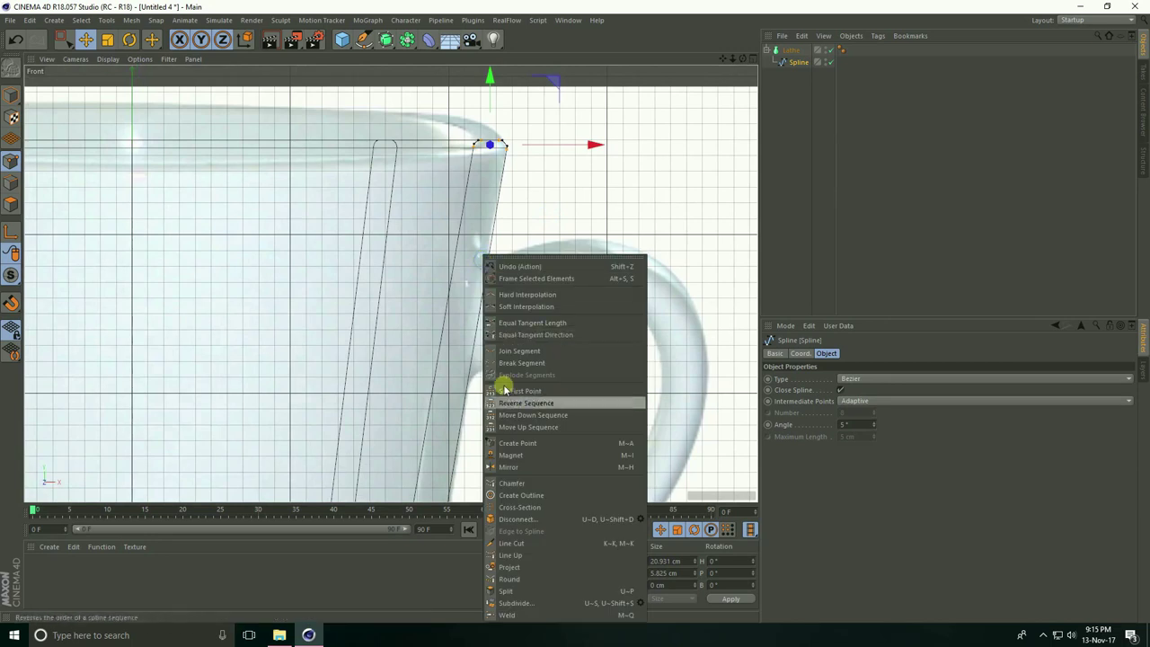
{"action": "left_click", "coordinate": [544, 444]}
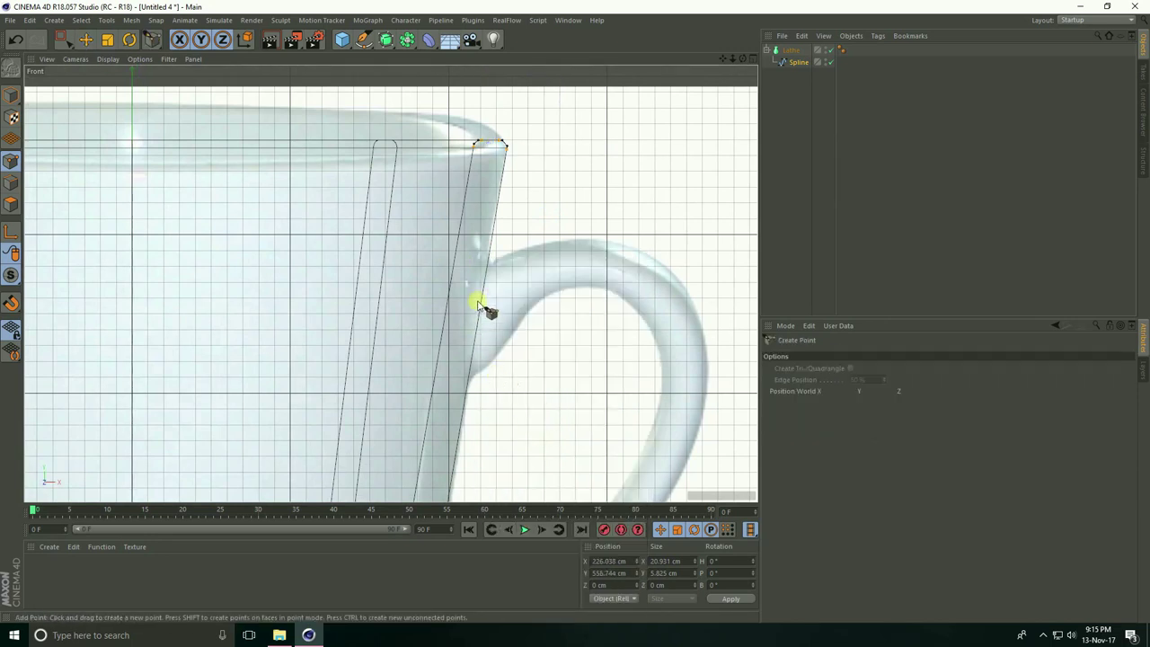
{"action": "left_click", "coordinate": [487, 262]}
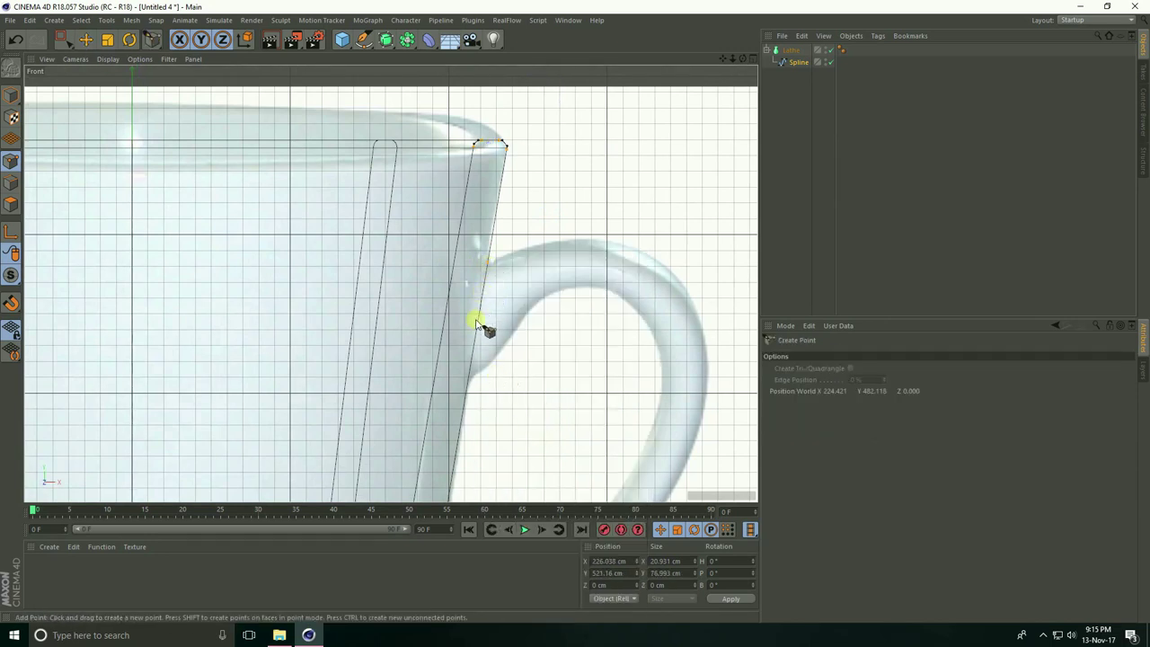
{"action": "left_click", "coordinate": [467, 388]}
Return to the full-size Perspective view and Model mode.
{"action": "scroll", "coordinate": [517, 238], "scroll_direction": "down", "scroll_amount": 5}
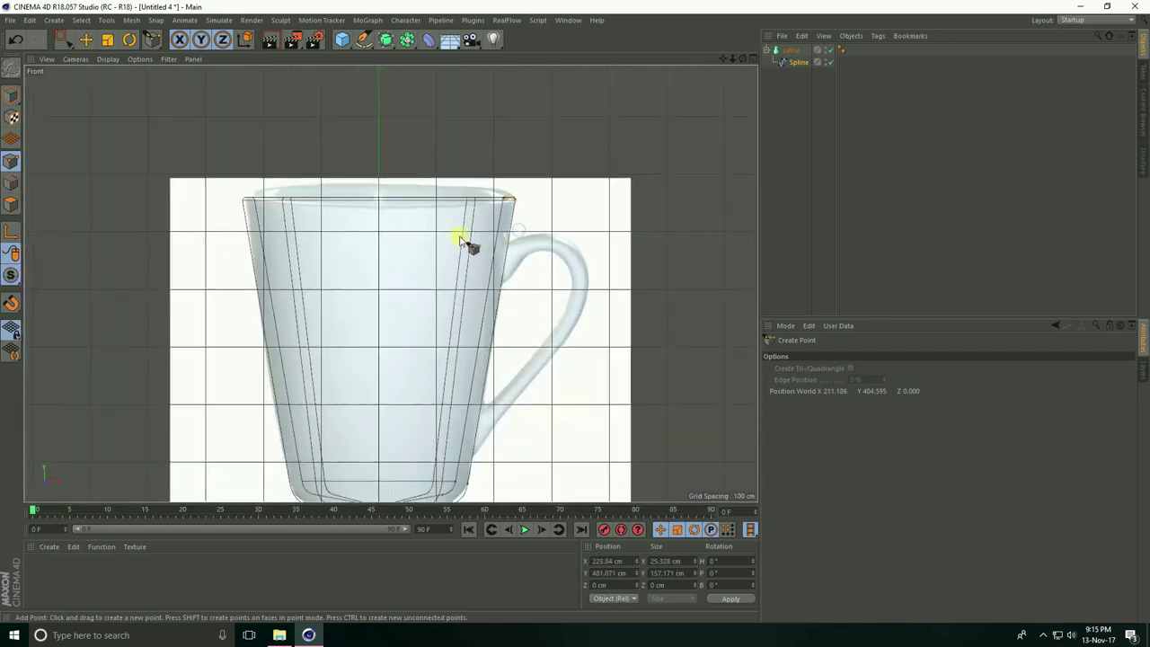
{"action": "scroll", "coordinate": [469, 465], "scroll_direction": "up", "scroll_amount": 8}
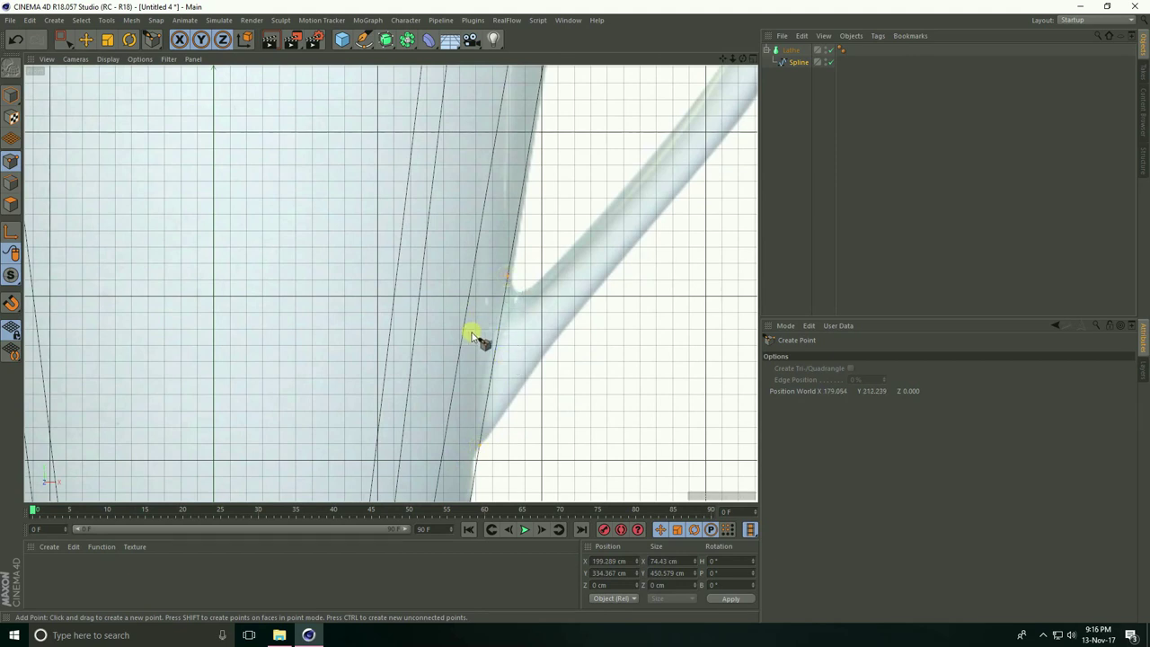
{"action": "left_click", "coordinate": [751, 58]}
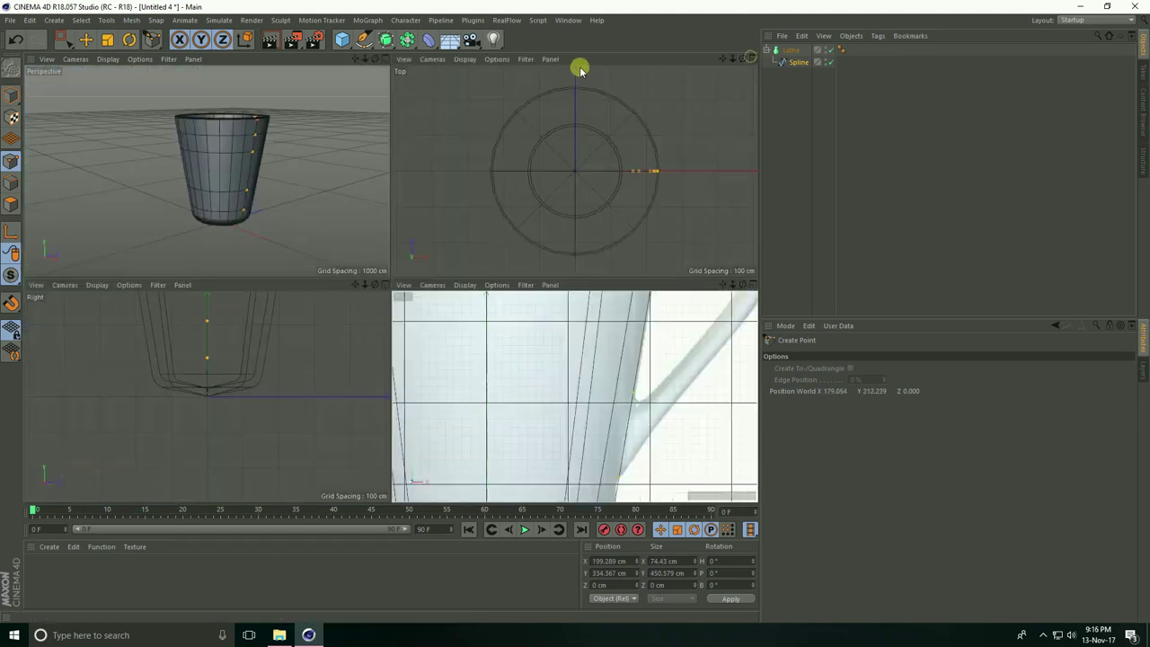
{"action": "left_click", "coordinate": [384, 58]}
{"action": "scroll", "coordinate": [476, 225], "scroll_direction": "up", "scroll_amount": 3}
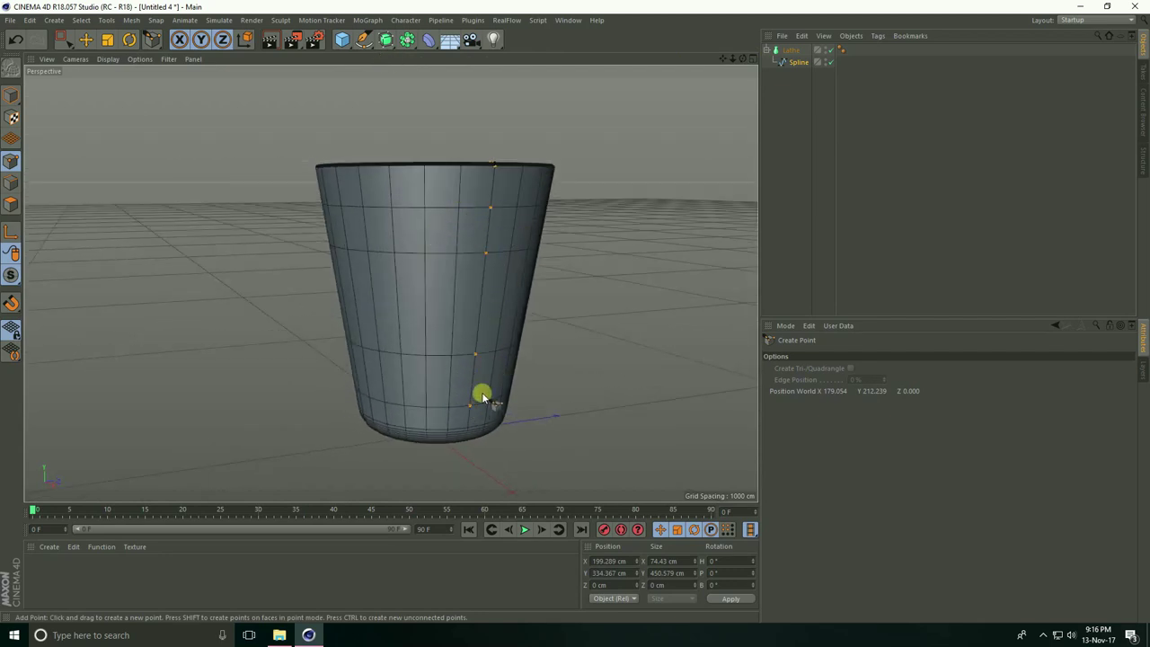
{"action": "left_click", "coordinate": [11, 94]}
Select the Lathe object and change its Subdivision from 24 to 36.
{"action": "left_click", "coordinate": [85, 39]}
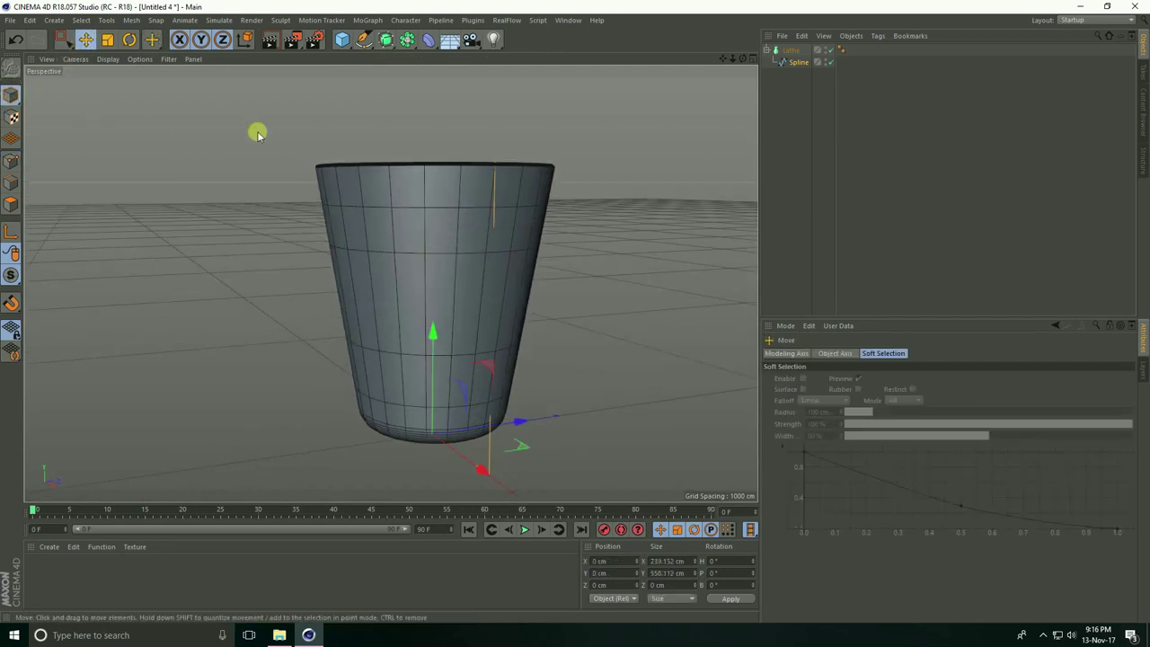
{"action": "left_click", "coordinate": [787, 49]}
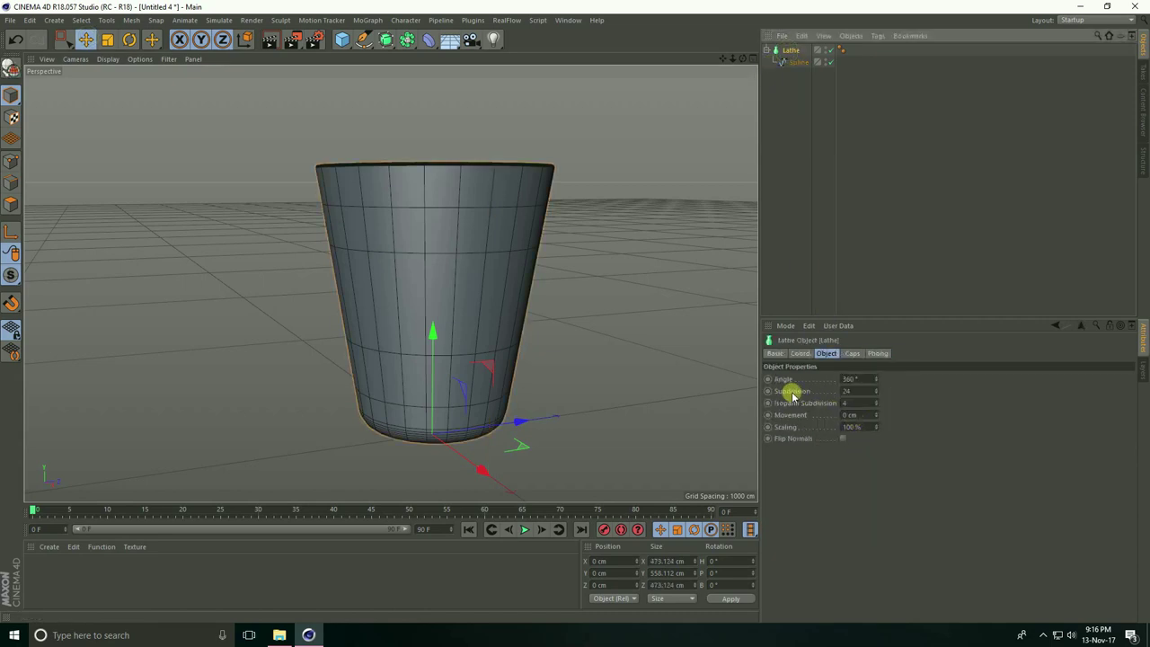
{"action": "left_click", "coordinate": [849, 391]}
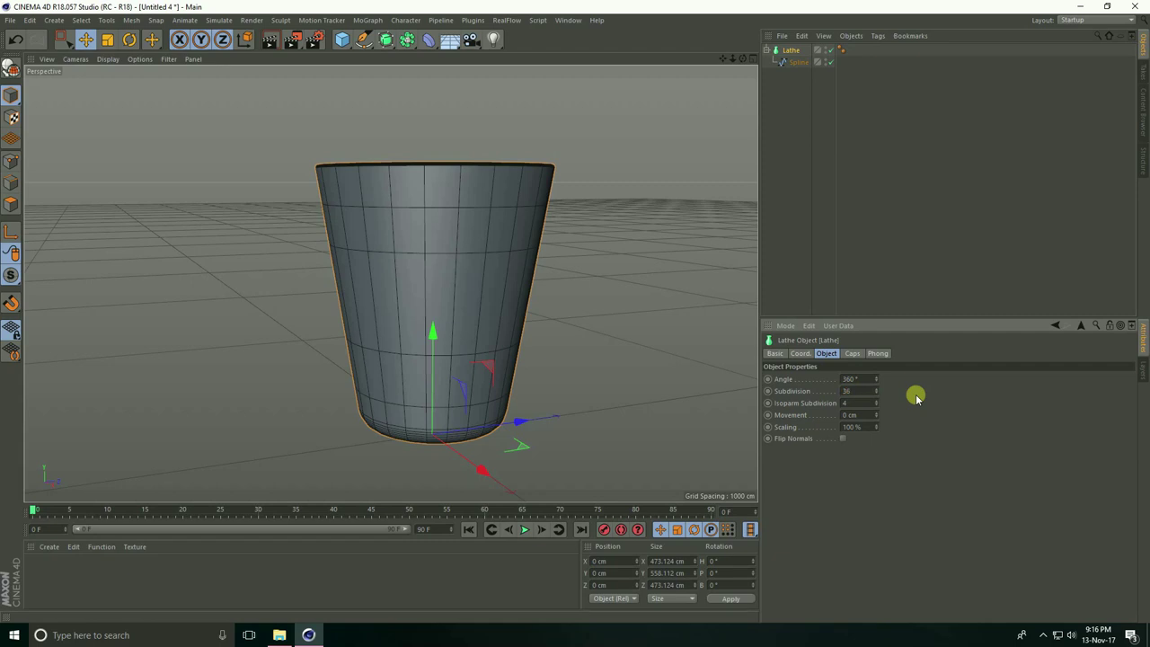
{"action": "key", "text": "Return"}
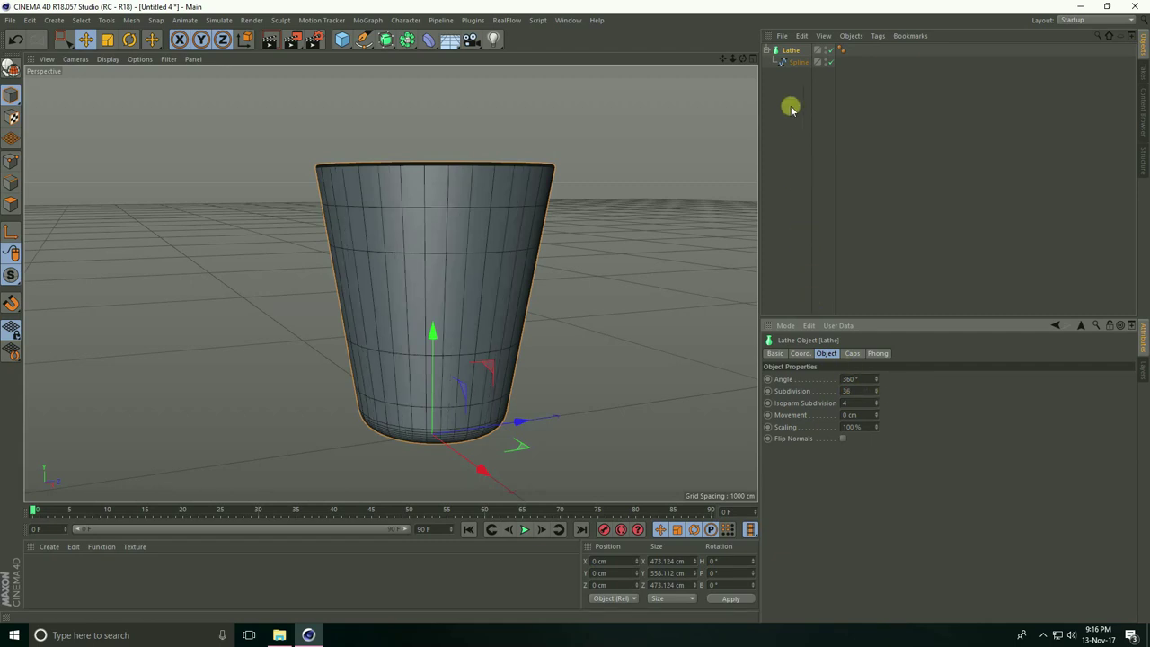
Collapse the Lathe, make it editable, and switch to Polygons mode.
{"action": "left_click", "coordinate": [789, 52]}
{"action": "left_click", "coordinate": [769, 50]}
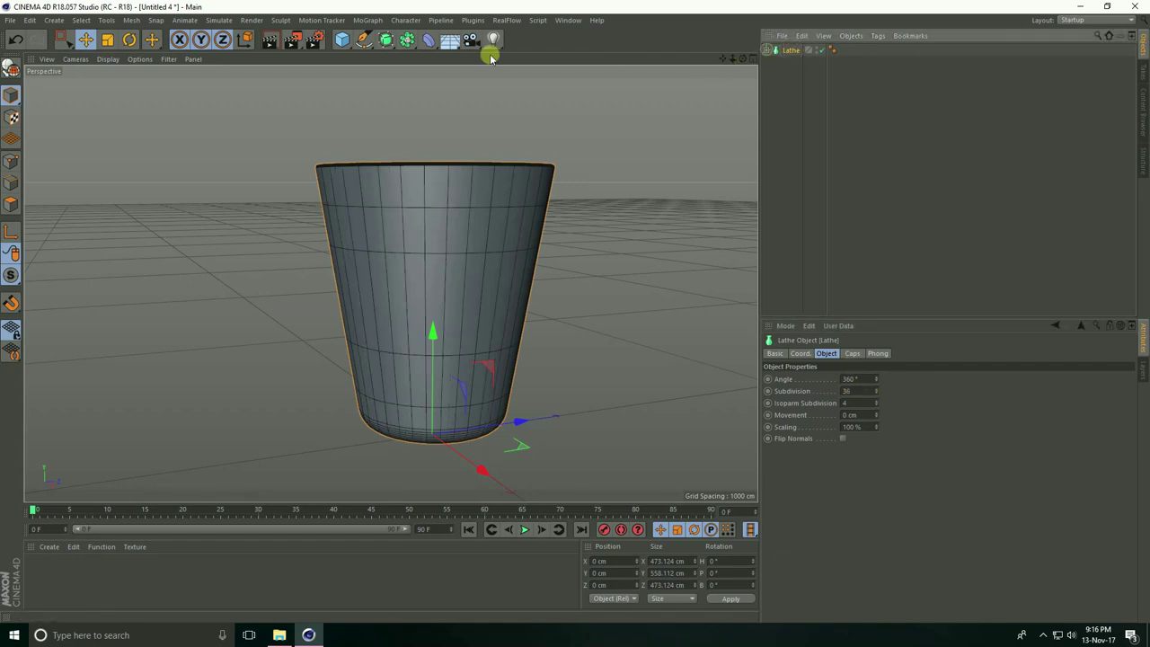
{"action": "left_click", "coordinate": [9, 68]}
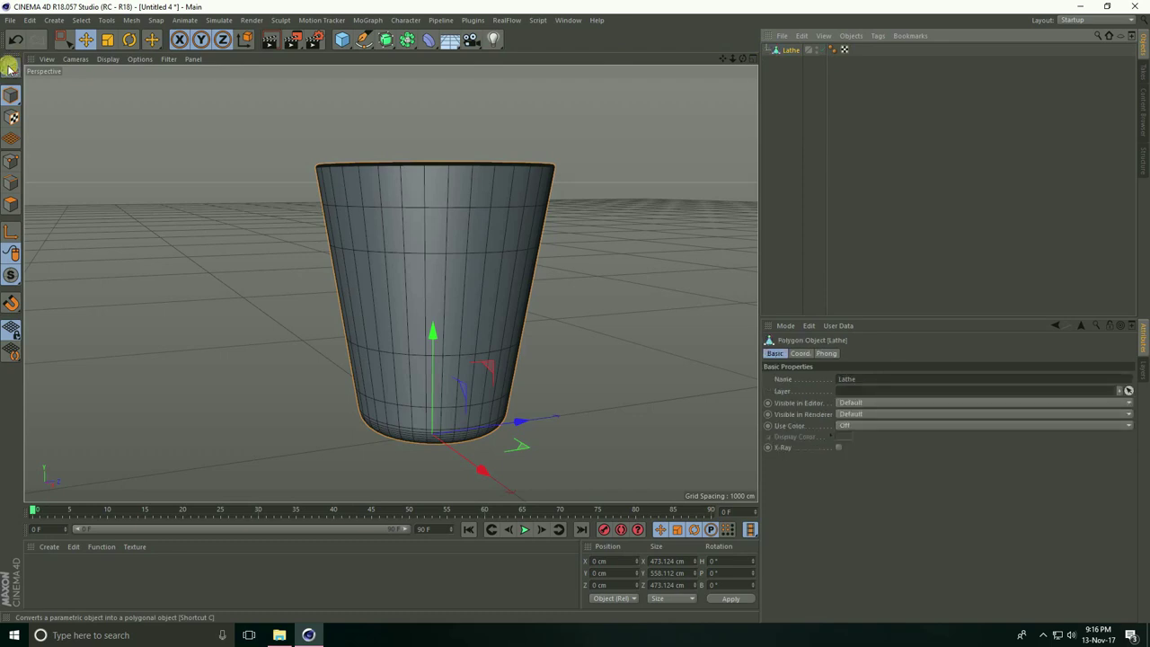
{"action": "left_click", "coordinate": [9, 202]}
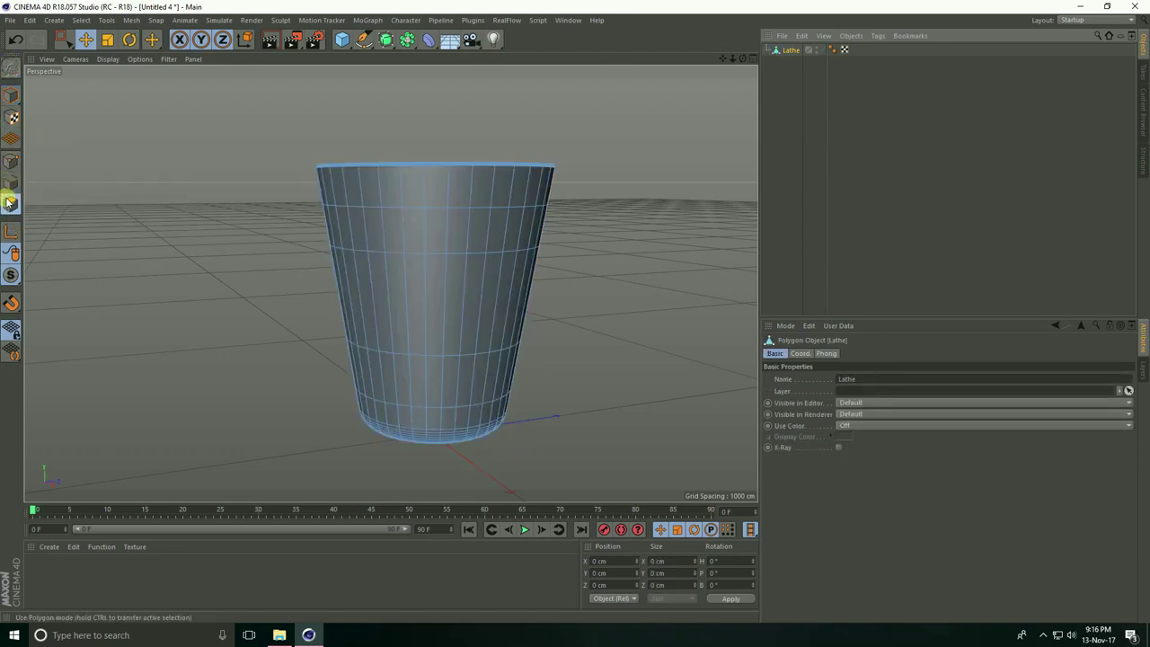
In the maximized Front view, select the polygon where the handle joins the cup.
{"action": "left_click", "coordinate": [746, 59]}
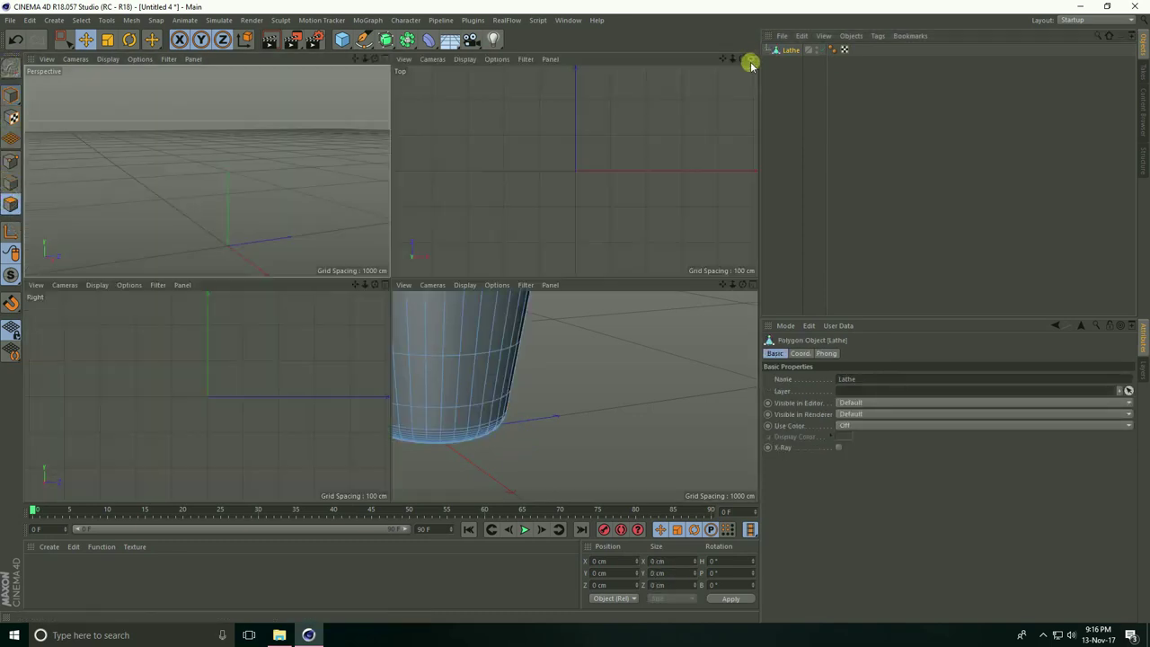
{"action": "left_click", "coordinate": [749, 286]}
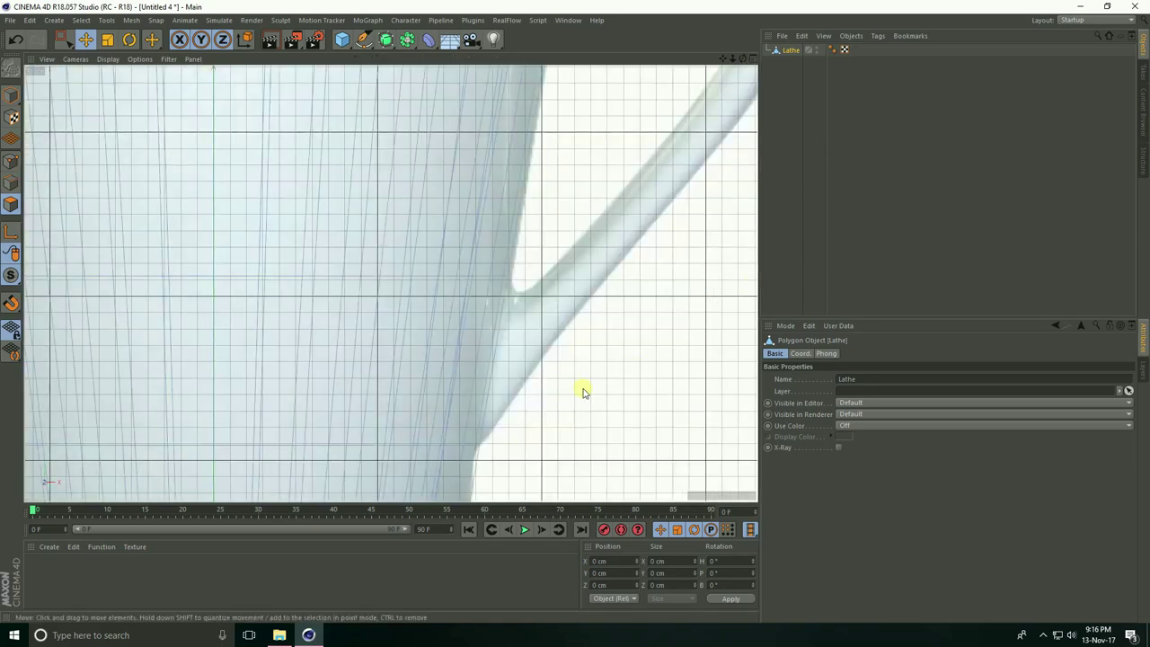
{"action": "left_click", "coordinate": [494, 357]}
{"action": "scroll", "coordinate": [526, 368], "scroll_direction": "down", "scroll_amount": 5}
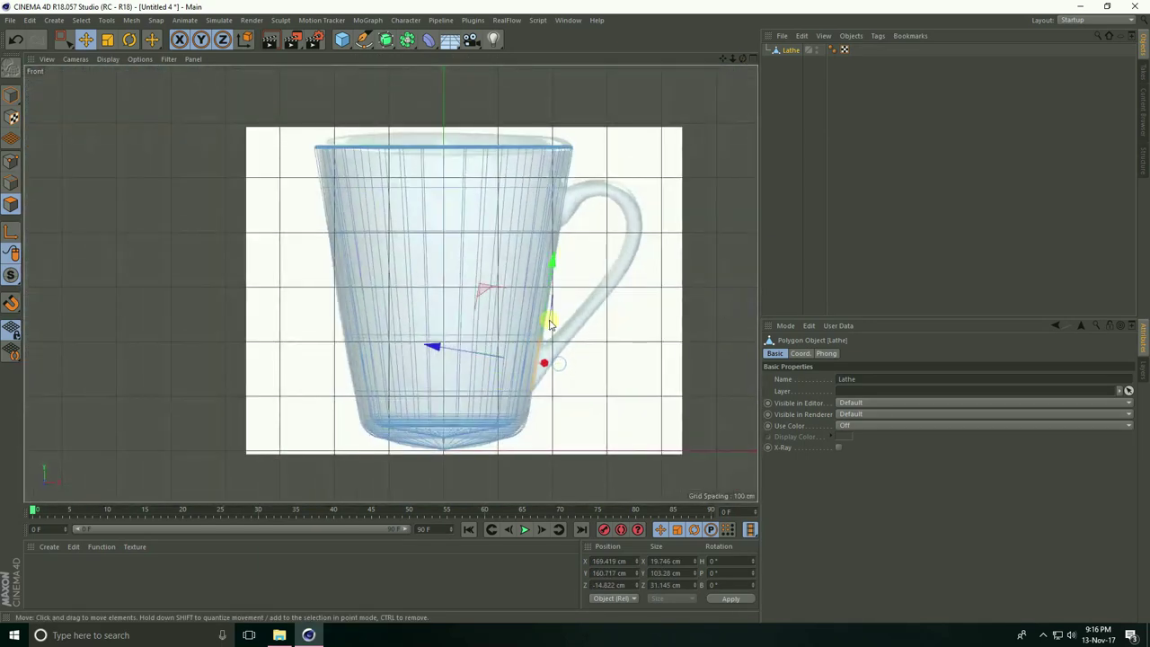
{"action": "scroll", "coordinate": [585, 193], "scroll_direction": "up", "scroll_amount": 5}
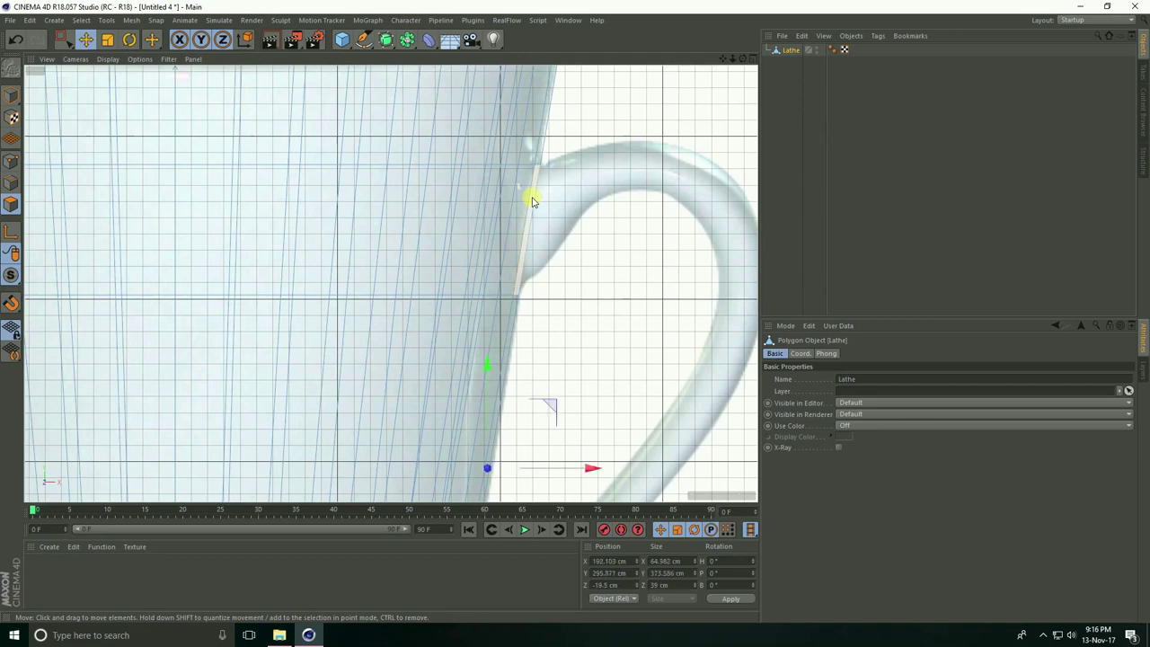
{"action": "scroll", "coordinate": [553, 208], "scroll_direction": "down", "scroll_amount": 5}
Extrude the side polygon 60 cm outward and move it up along the handle curve.
{"action": "right_click", "coordinate": [558, 212]}
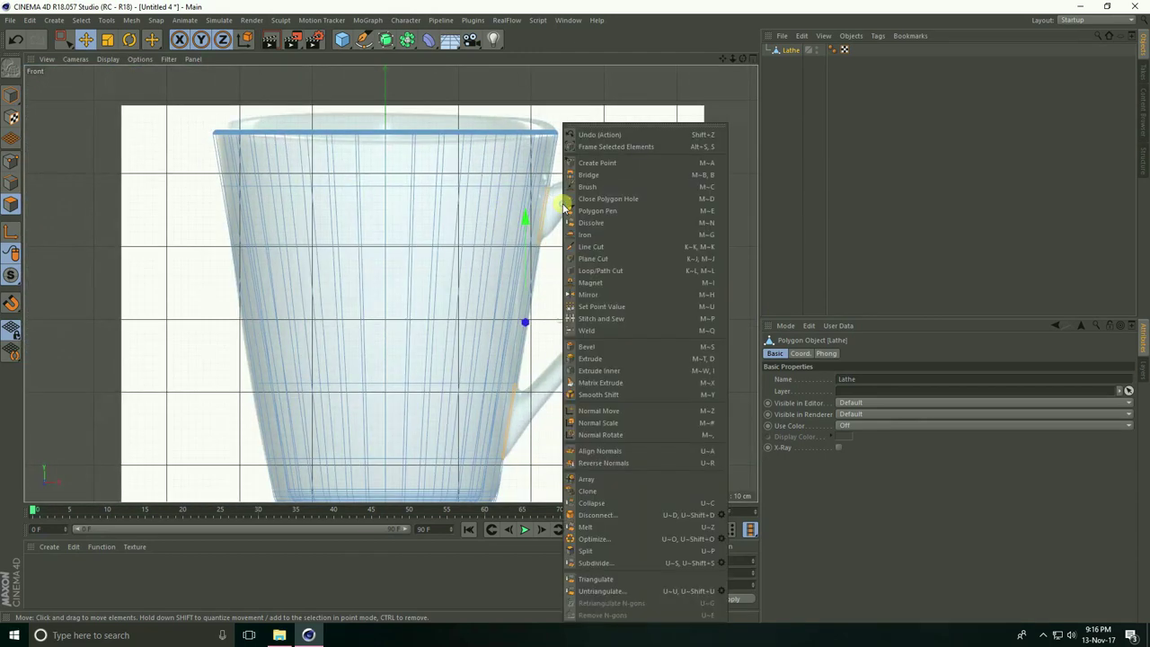
{"action": "left_click", "coordinate": [589, 358]}
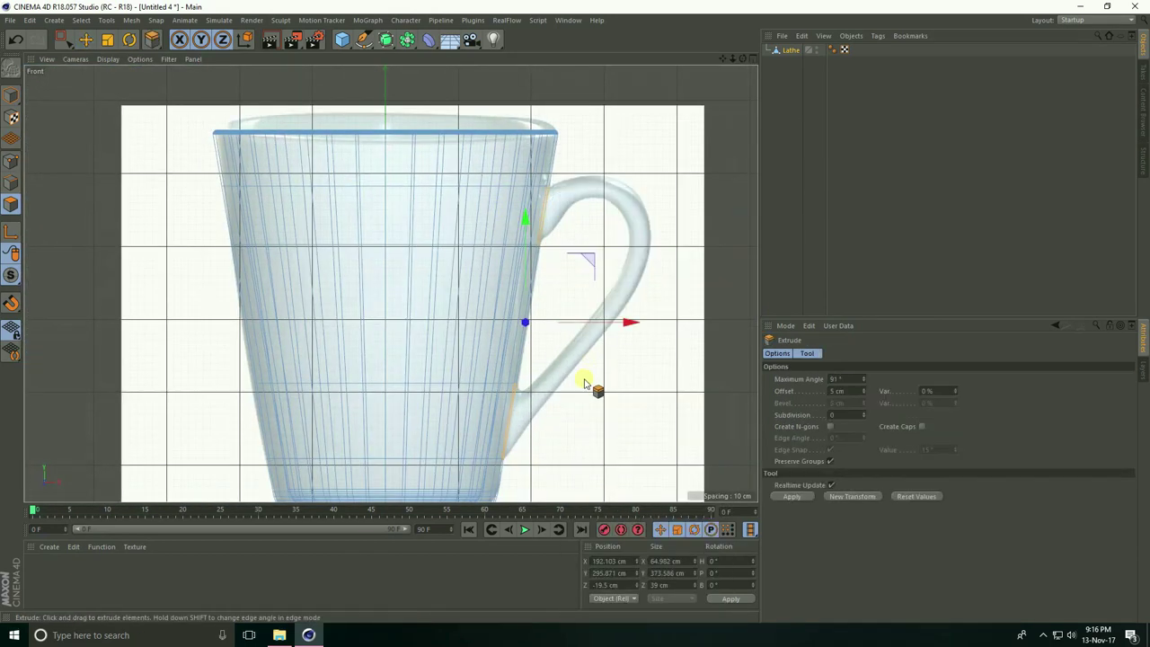
{"action": "left_click_drag", "start_coordinate": [584, 384], "coordinate": [584, 384]}
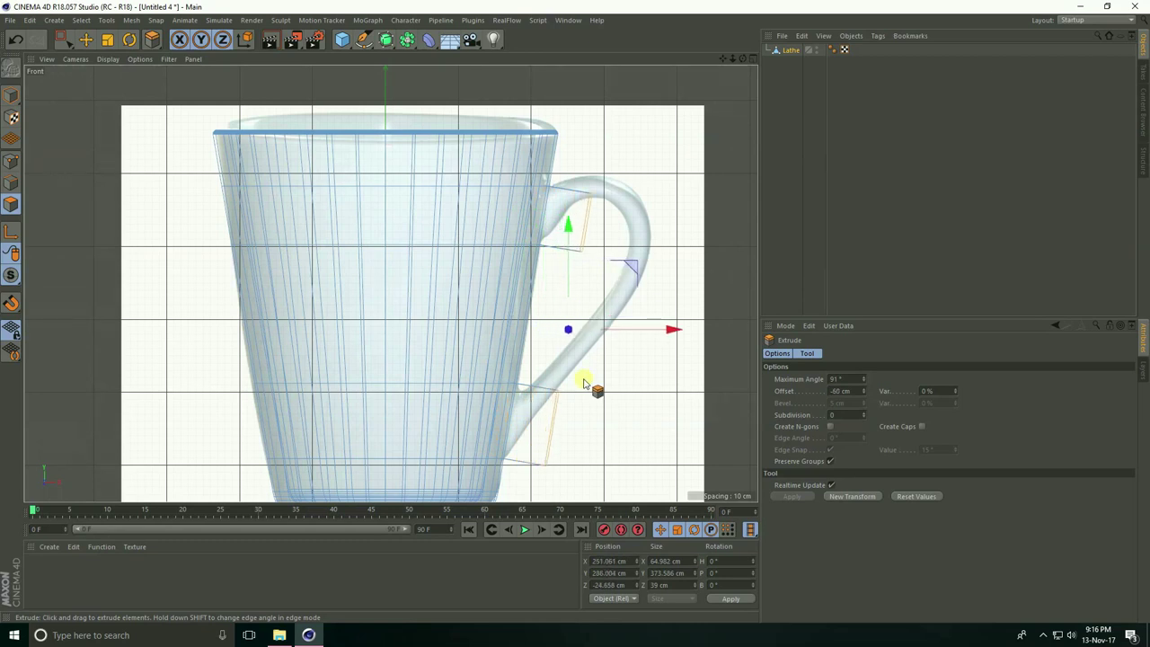
{"action": "left_click_drag", "start_coordinate": [567, 234], "coordinate": [567, 202]}
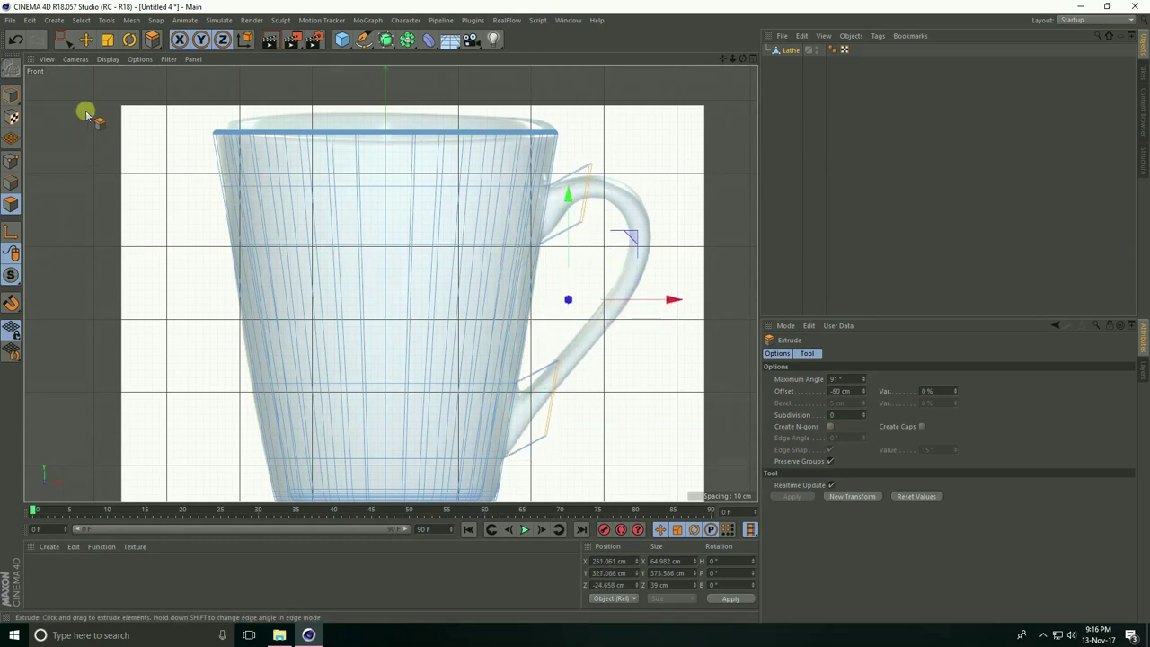
Rectangle-select the polygons at the top of the handle.
{"action": "left_click_drag", "start_coordinate": [68, 43], "coordinate": [101, 79]}
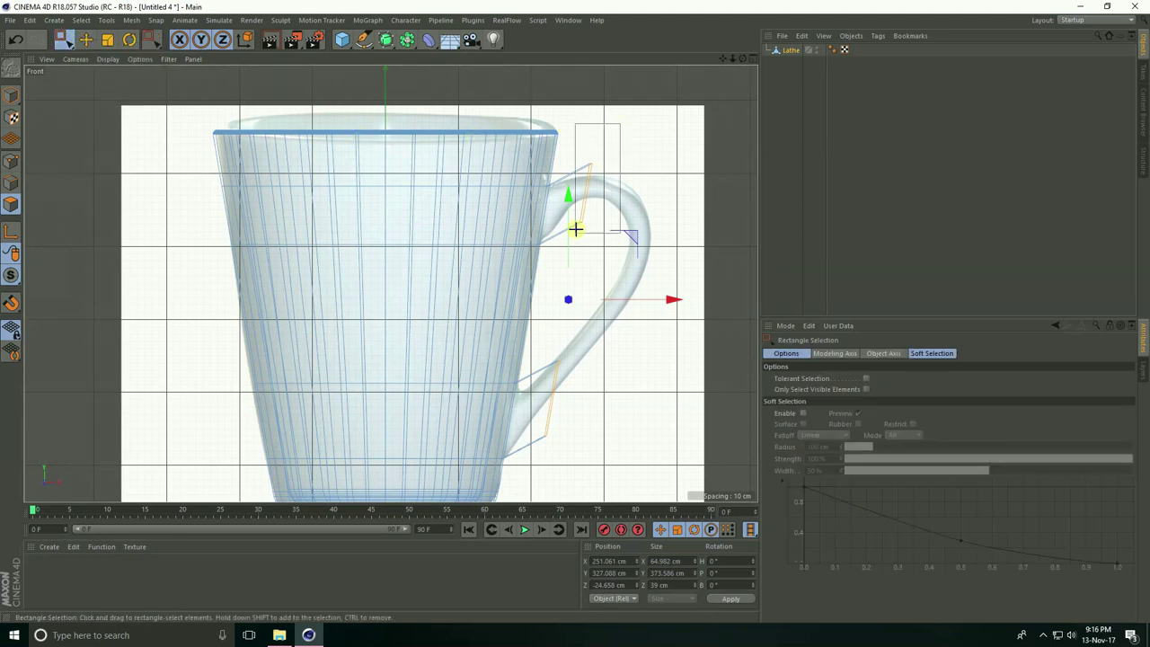
{"action": "left_click_drag", "start_coordinate": [569, 250], "coordinate": [571, 249]}
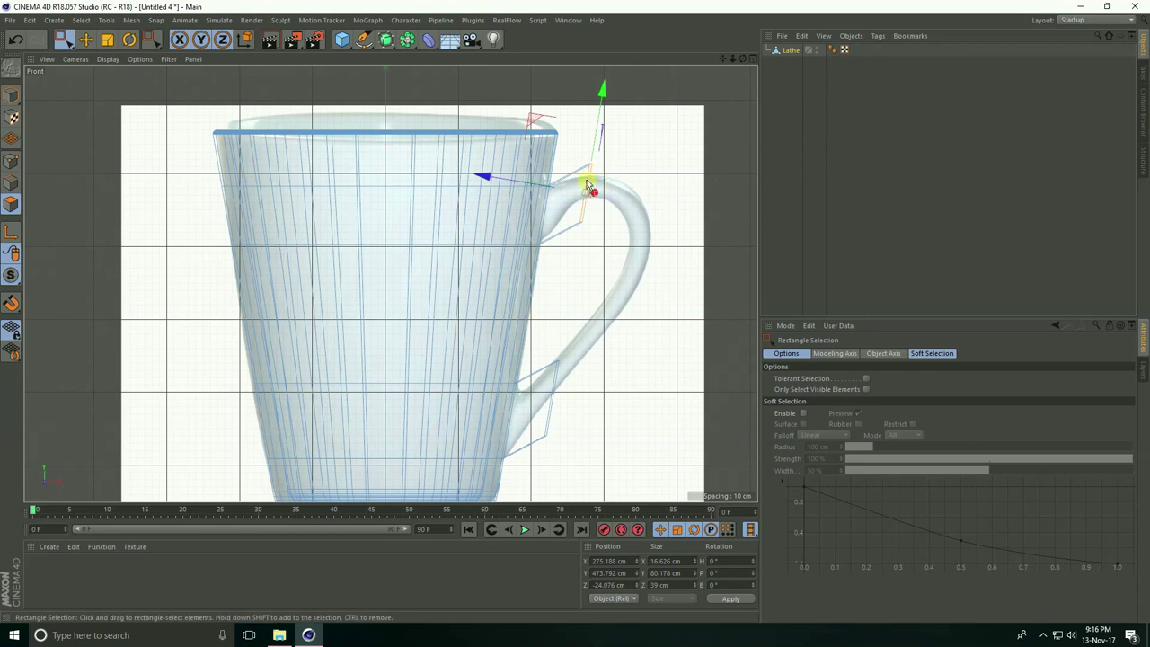
{"action": "right_click", "coordinate": [579, 150]}
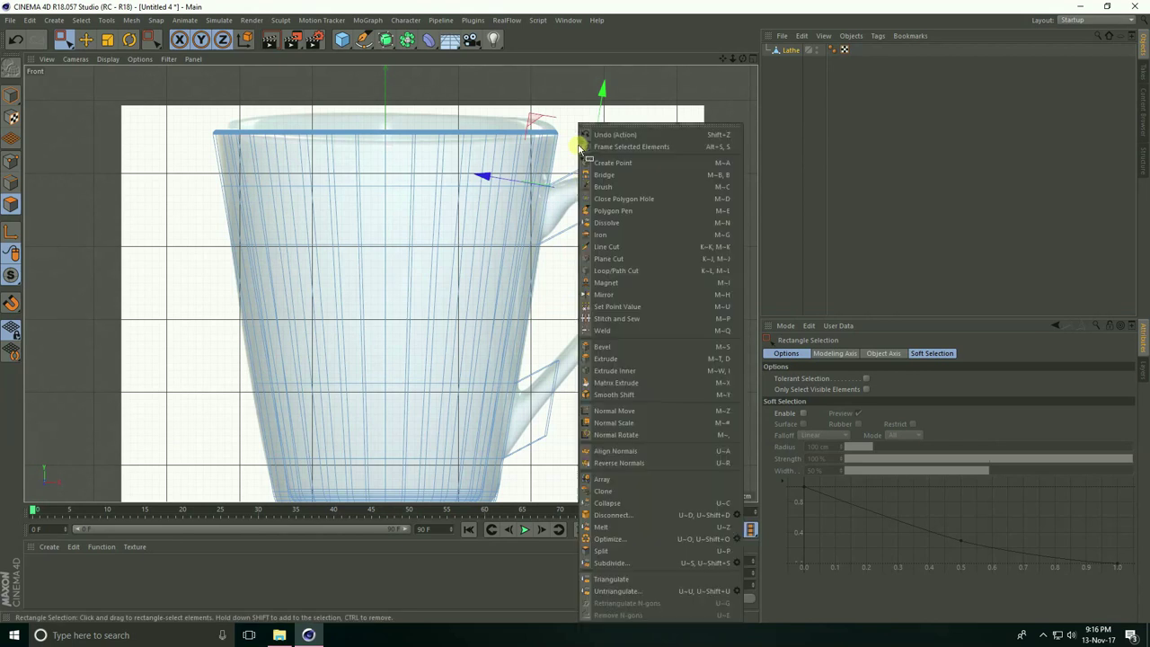
Extrude the handle end further outward and tilt it about 45° to follow the curve.
{"action": "left_click", "coordinate": [604, 359]}
{"action": "mouse_move", "coordinate": [588, 314]}
{"action": "left_mouse_down"}
{"action": "mouse_move", "coordinate": [584, 326]}
{"action": "mouse_move", "coordinate": [575, 314]}
{"action": "left_mouse_up"}
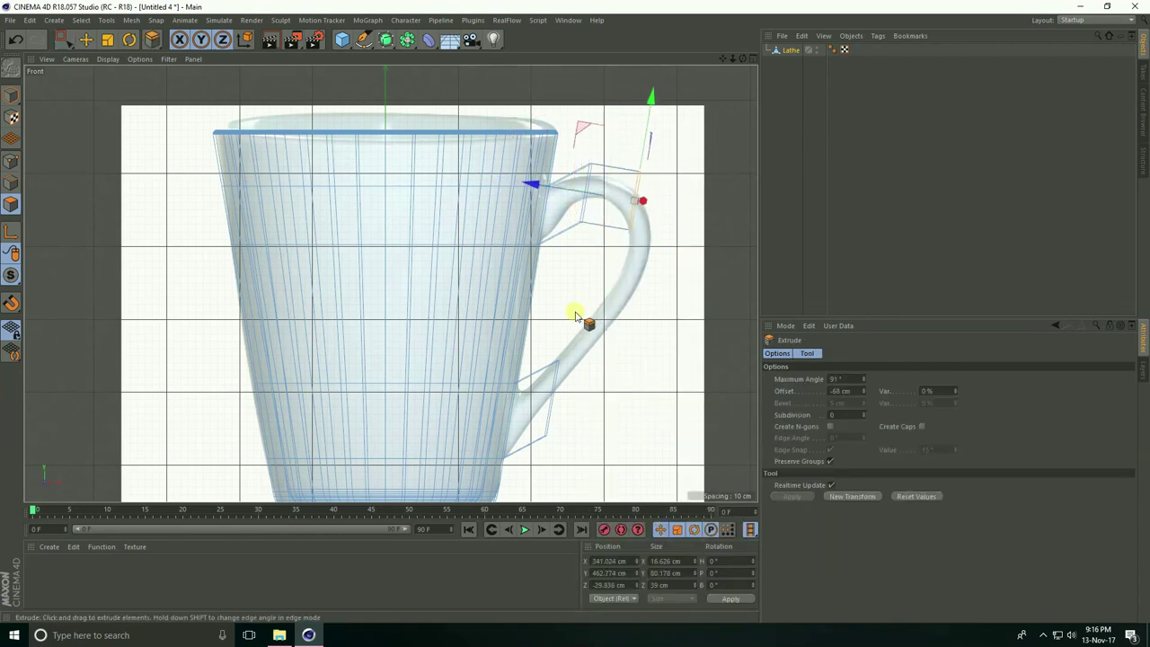
{"action": "left_click", "coordinate": [131, 43]}
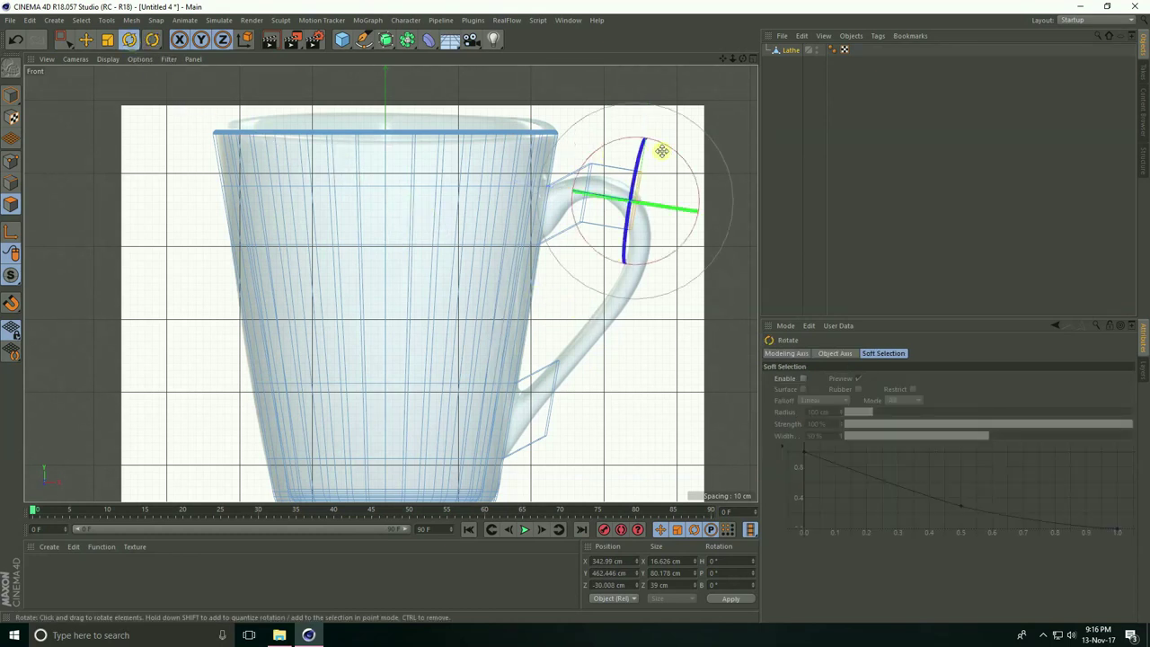
{"action": "left_click_drag", "start_coordinate": [676, 156], "coordinate": [661, 226]}
Extrude another handle section, rotate it along the reference curve, and move it up-left.
{"action": "right_click", "coordinate": [615, 297]}
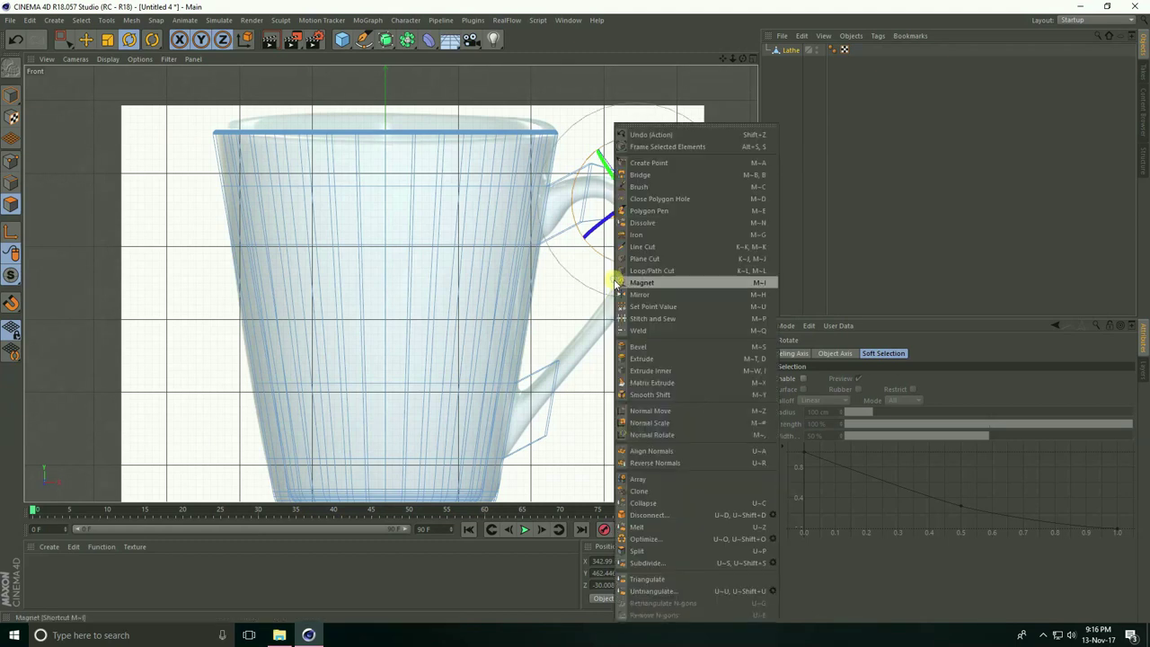
{"action": "left_click", "coordinate": [634, 357]}
{"action": "left_click_drag", "start_coordinate": [577, 316], "coordinate": [576, 316]}
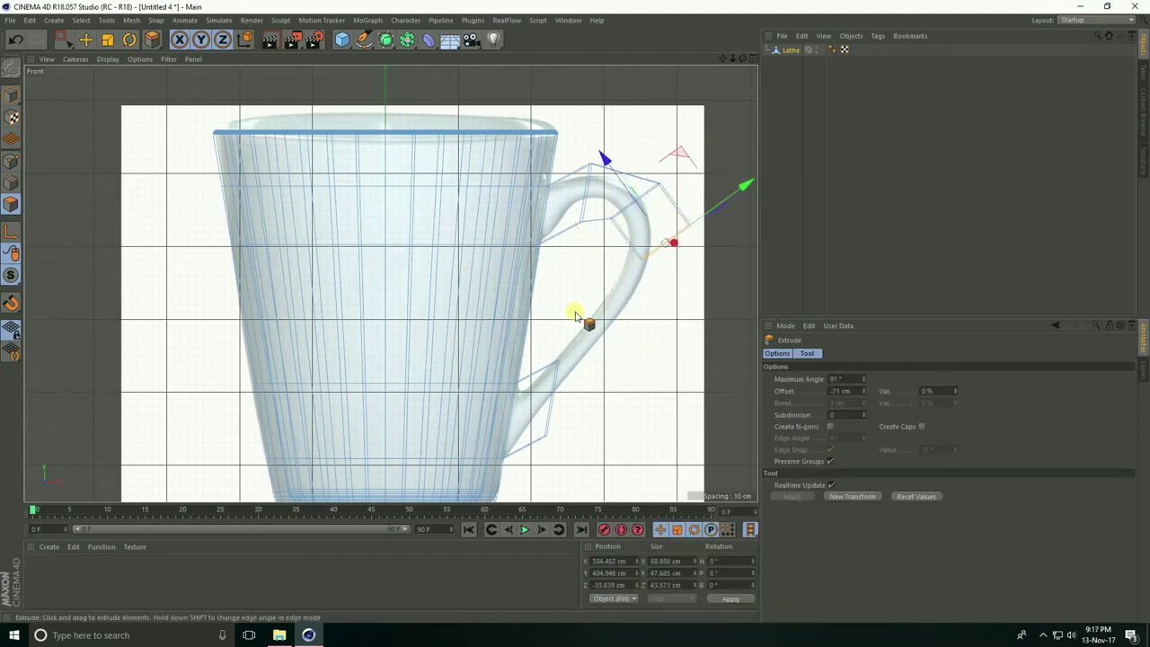
{"action": "left_click_drag", "start_coordinate": [733, 185], "coordinate": [728, 200]}
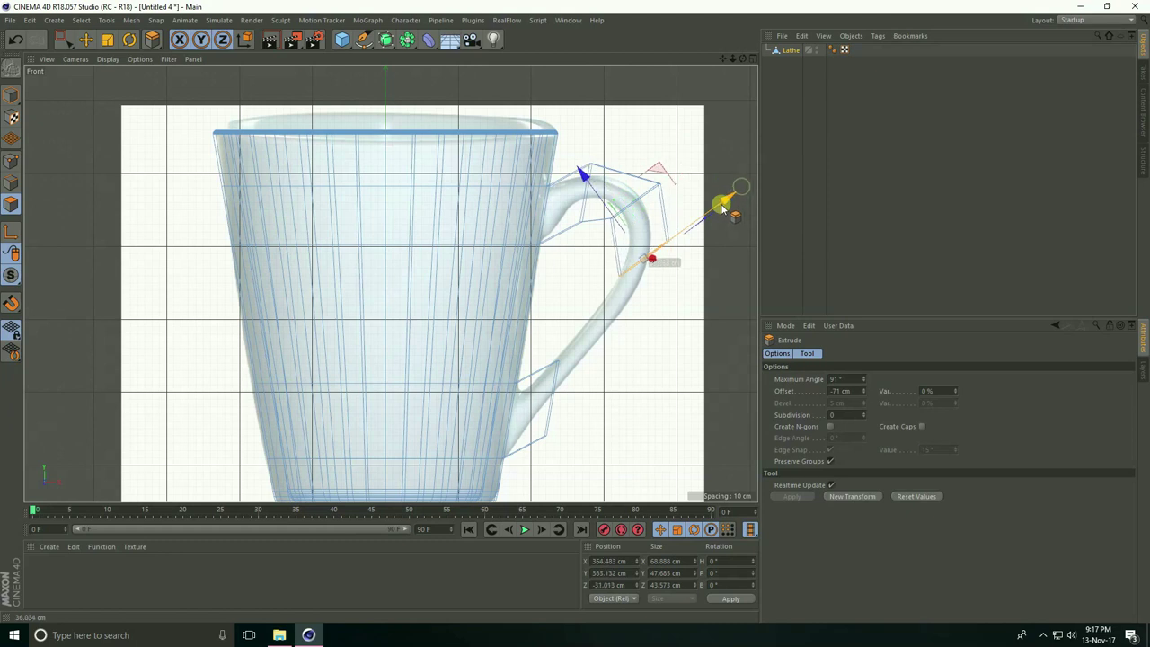
{"action": "left_click", "coordinate": [129, 39]}
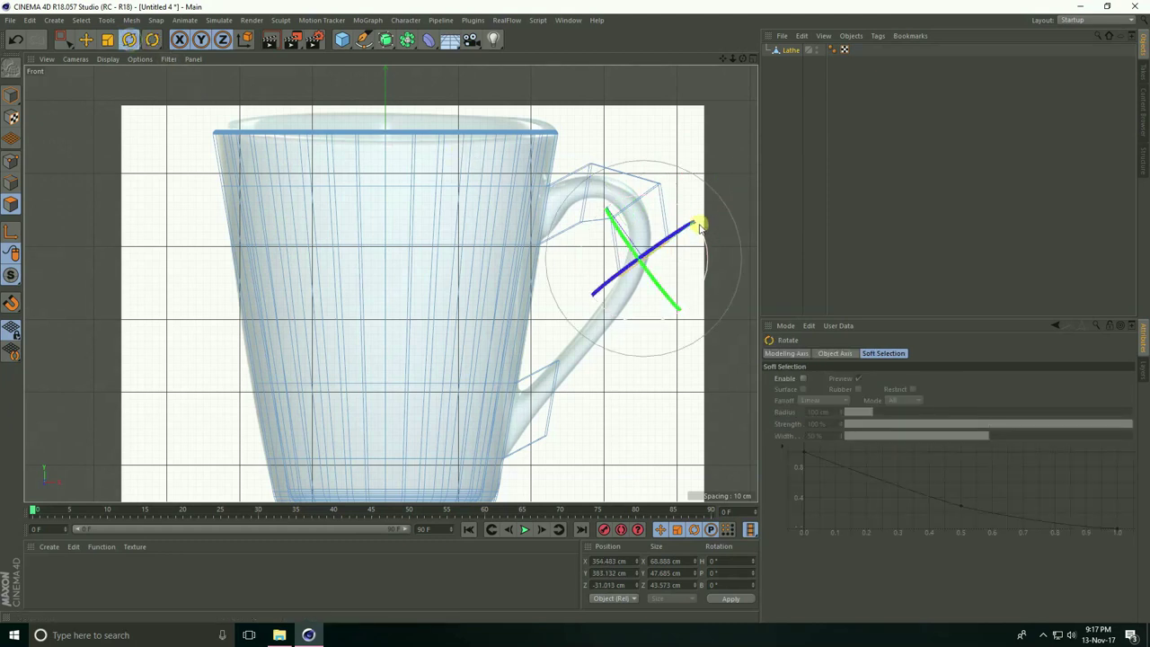
{"action": "left_click_drag", "start_coordinate": [700, 231], "coordinate": [688, 282]}
{"action": "left_click", "coordinate": [86, 38]}
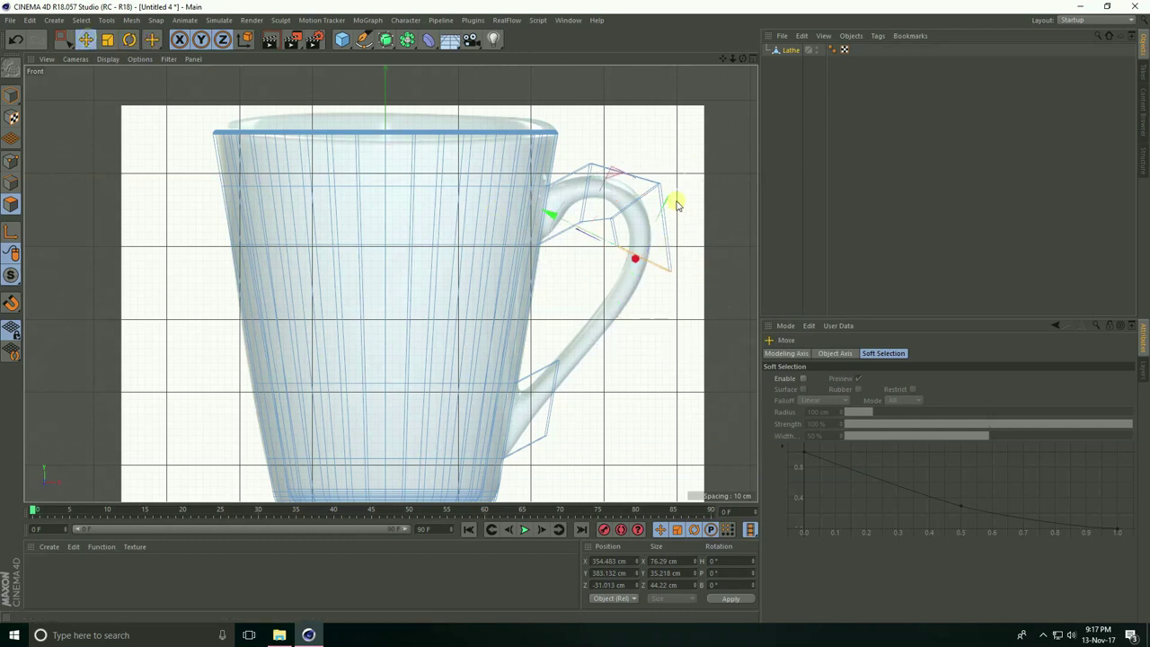
{"action": "left_click_drag", "start_coordinate": [613, 177], "coordinate": [609, 167]}
Extrude along the reference handle, then select the lower-end polygons and angle them about -43°.
{"action": "right_click", "coordinate": [620, 295]}
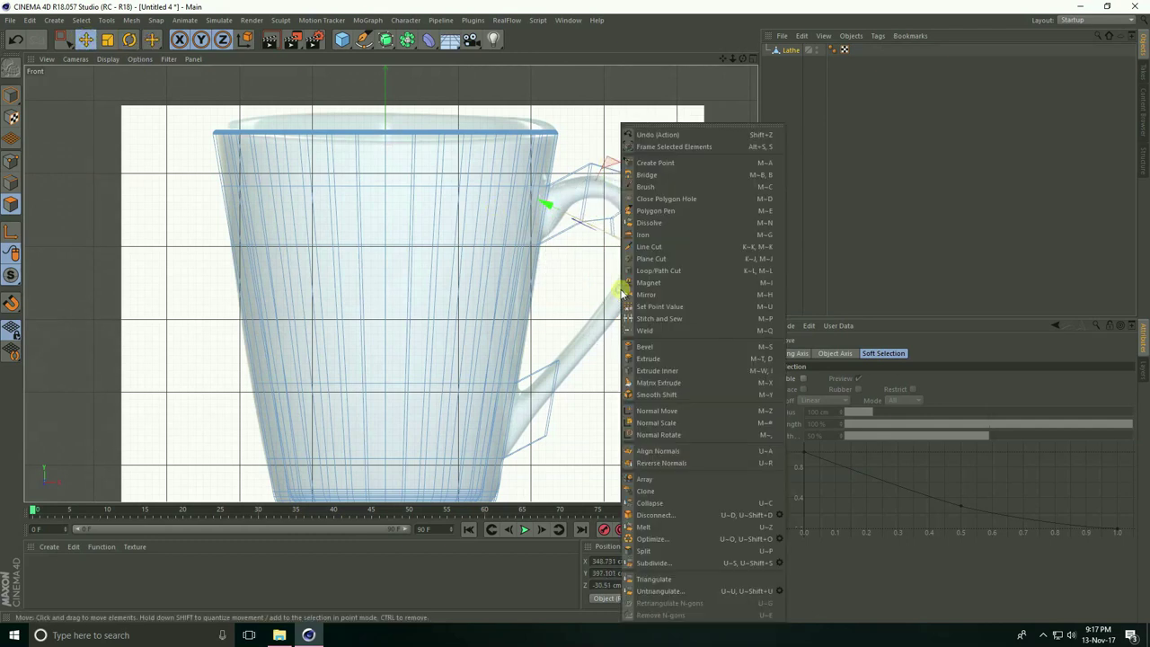
{"action": "left_click", "coordinate": [647, 359]}
{"action": "left_click_drag", "start_coordinate": [656, 351], "coordinate": [576, 316]}
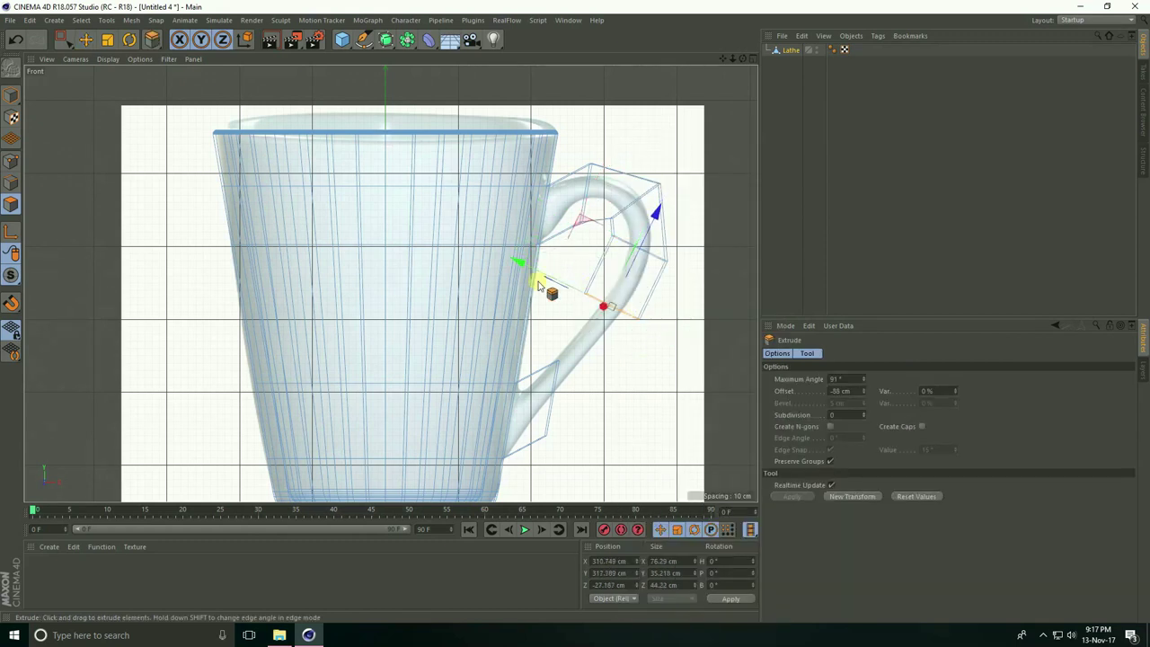
{"action": "left_click", "coordinate": [66, 40]}
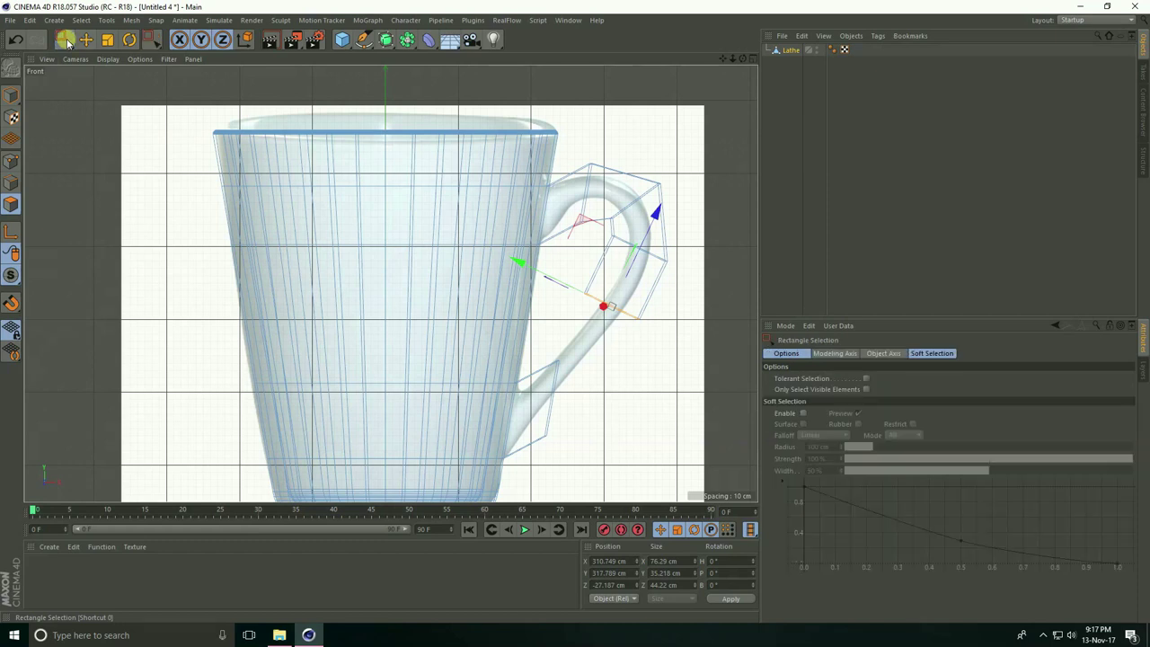
{"action": "mouse_move", "coordinate": [67, 42]}
{"action": "left_mouse_down"}
{"action": "mouse_move", "coordinate": [99, 83]}
{"action": "mouse_move", "coordinate": [117, 85]}
{"action": "left_mouse_up"}
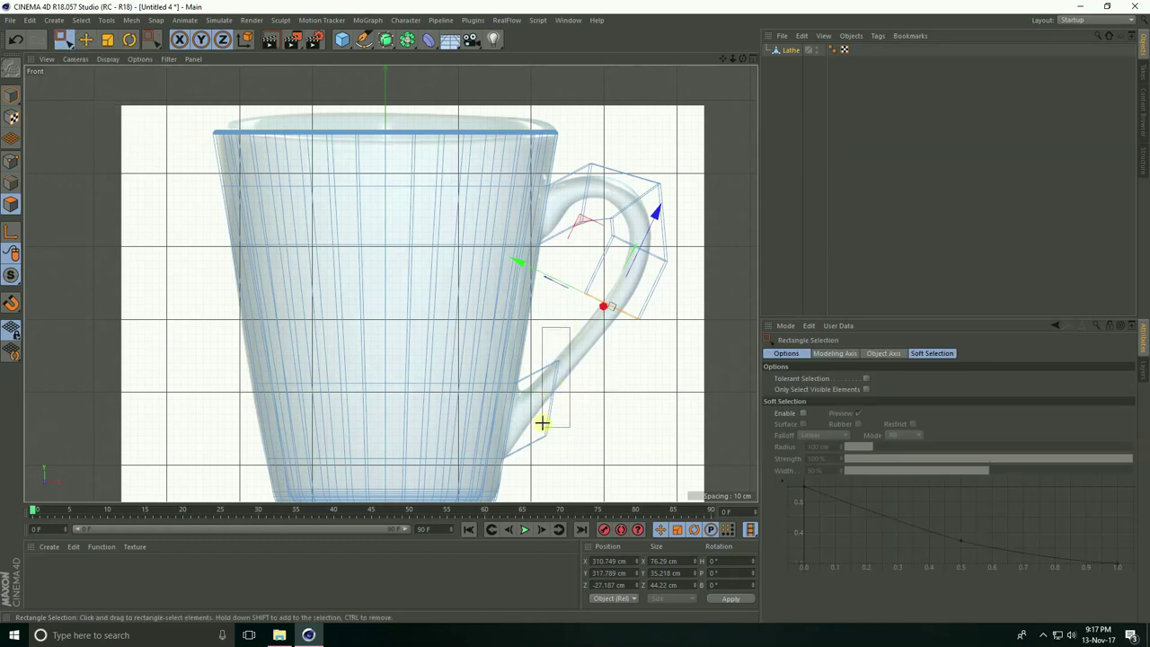
{"action": "left_click_drag", "start_coordinate": [534, 454], "coordinate": [535, 455]}
{"action": "left_click", "coordinate": [129, 40]}
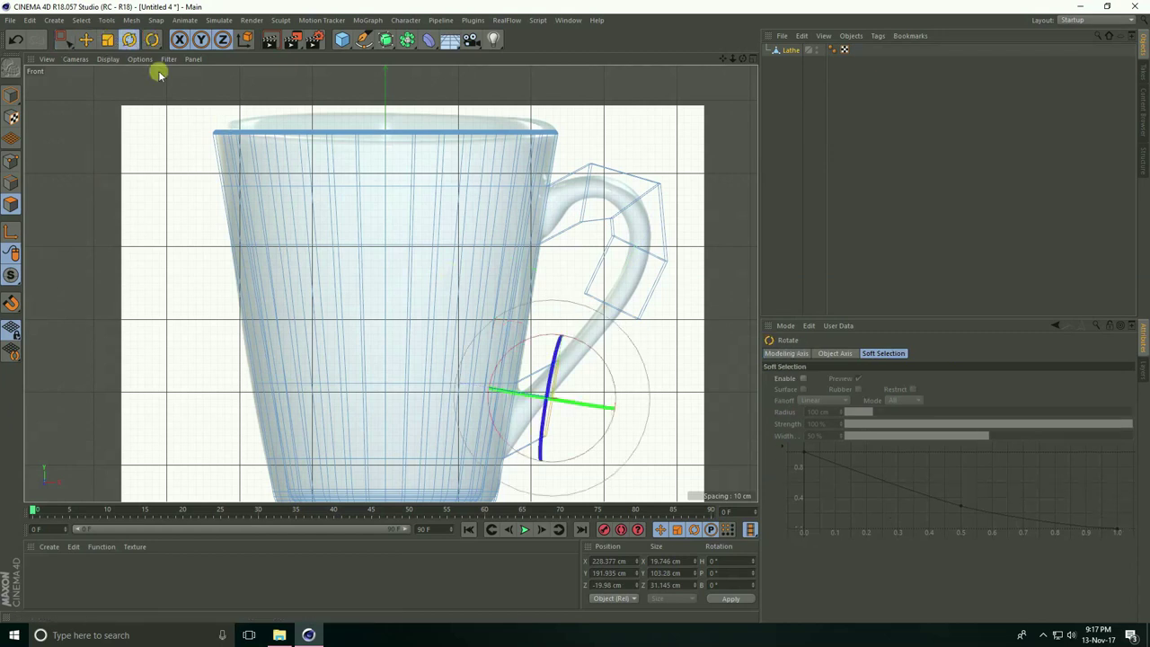
{"action": "left_click_drag", "start_coordinate": [516, 334], "coordinate": [503, 381]}
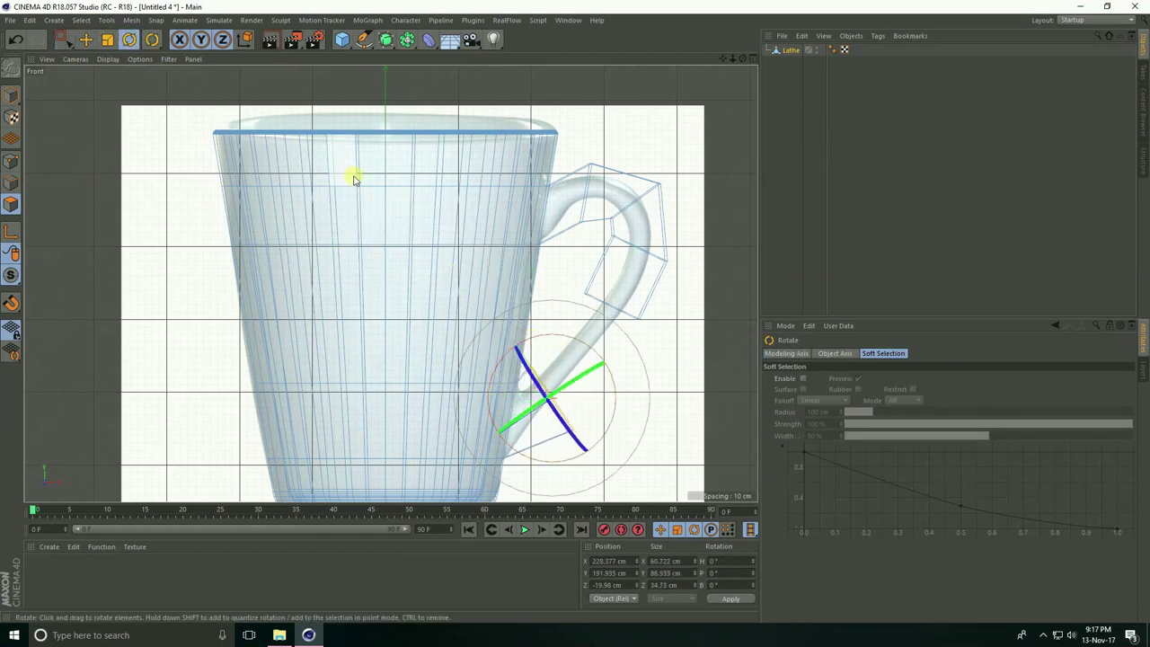
Extrude two more lower handle sections and rotate the end to angle downward.
{"action": "right_click", "coordinate": [640, 384]}
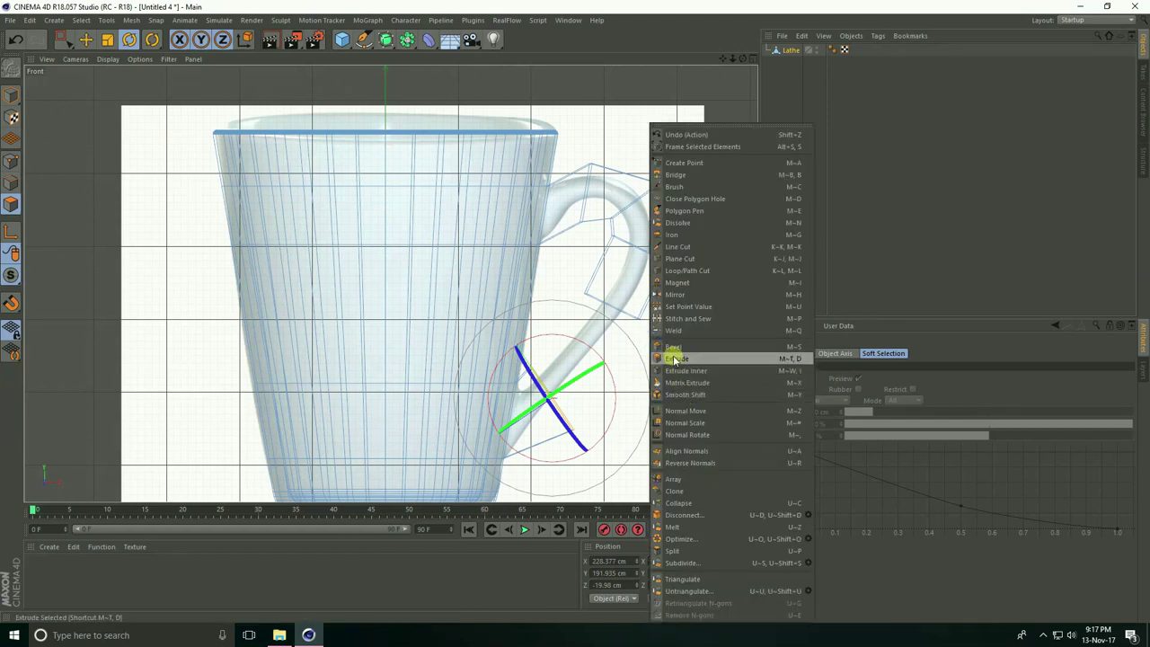
{"action": "left_click", "coordinate": [665, 361]}
{"action": "left_click_drag", "start_coordinate": [581, 318], "coordinate": [533, 270]}
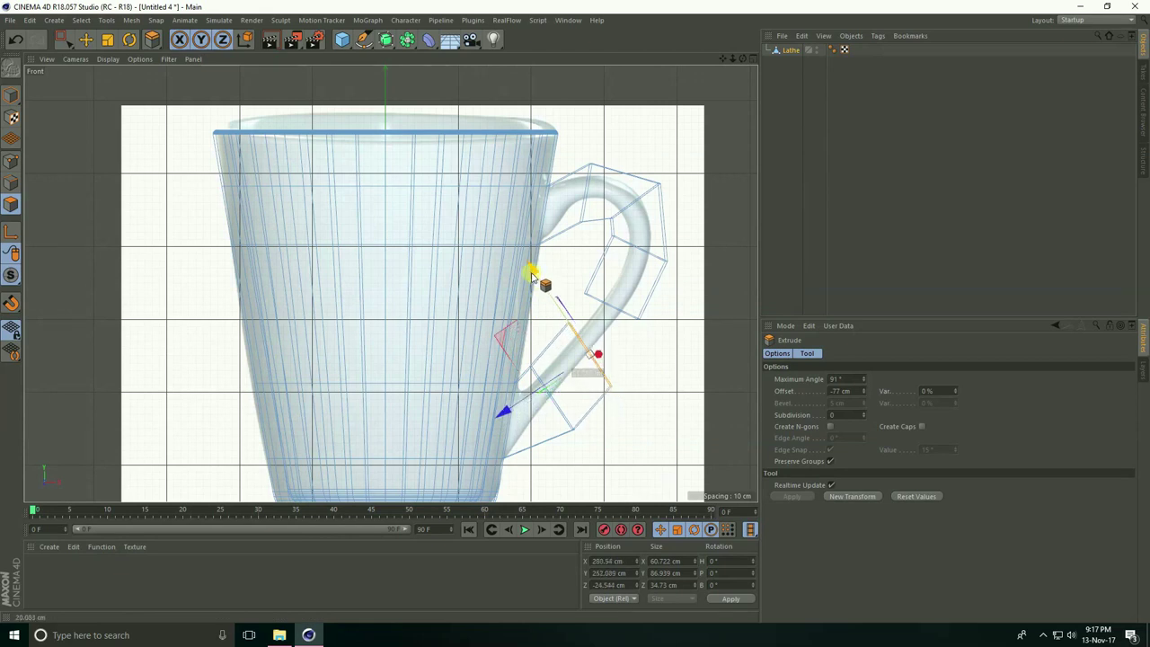
{"action": "right_click", "coordinate": [646, 349]}
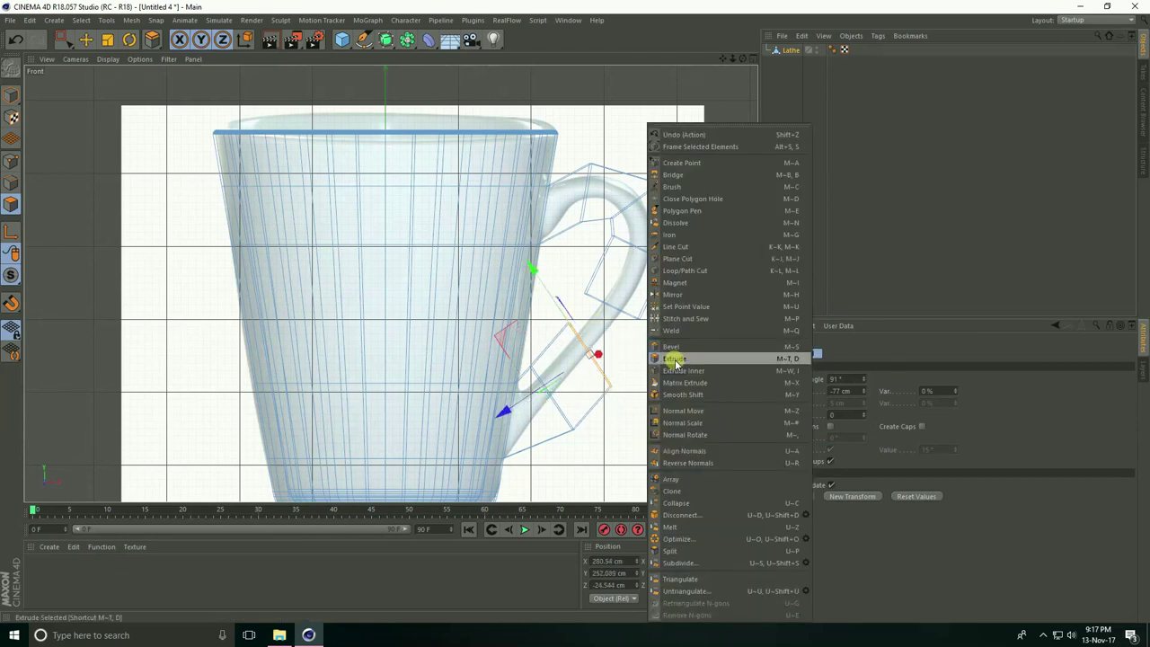
{"action": "left_click", "coordinate": [674, 360]}
{"action": "left_click_drag", "start_coordinate": [585, 321], "coordinate": [575, 316]}
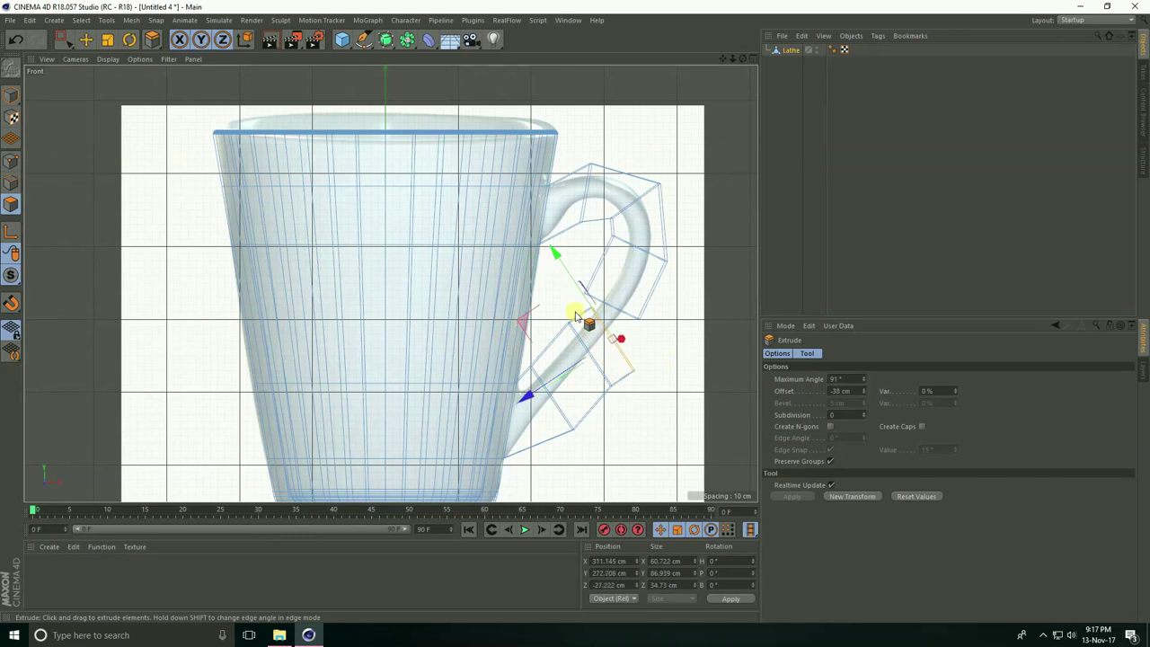
{"action": "key", "text": "r"}
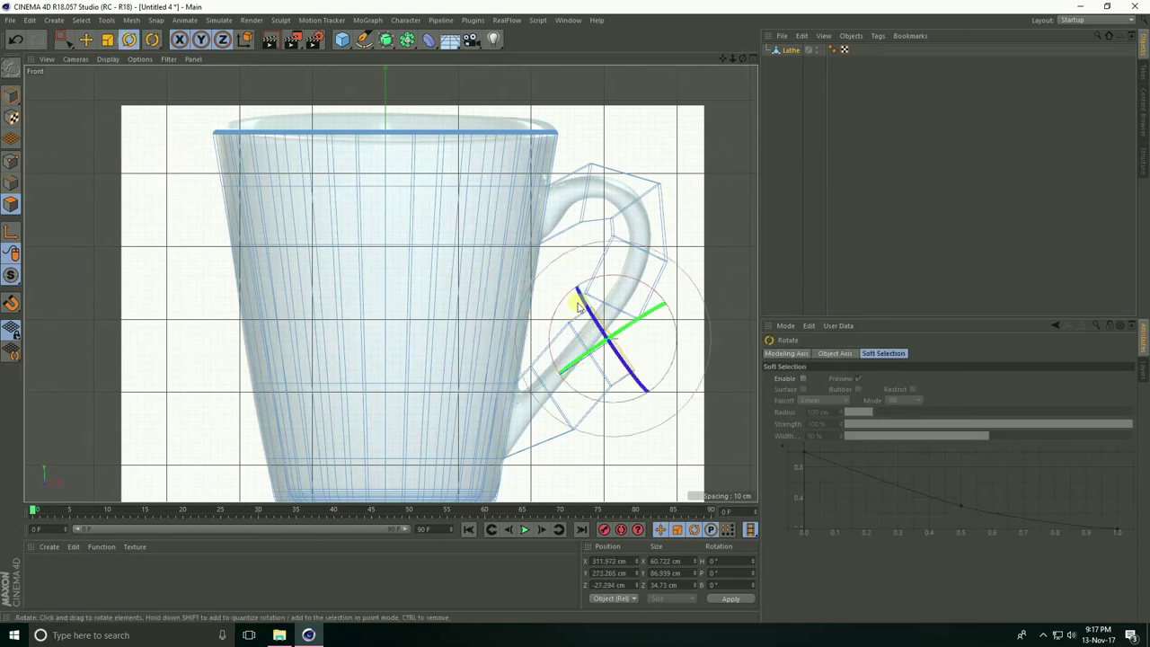
{"action": "left_click_drag", "start_coordinate": [557, 297], "coordinate": [526, 336]}
{"action": "left_click", "coordinate": [88, 40]}
{"action": "scroll", "coordinate": [657, 306], "scroll_direction": "up", "scroll_amount": 1}
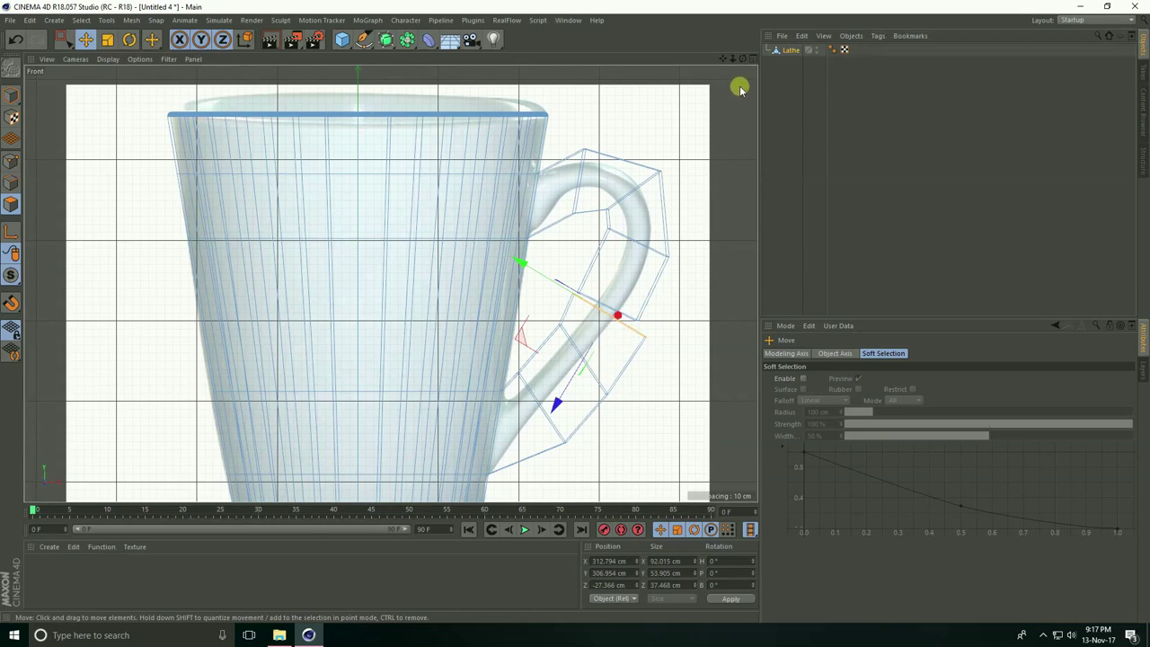
In the Perspective view, Bridge the handle's open end polygon to the mug body.
{"action": "left_click", "coordinate": [752, 60]}
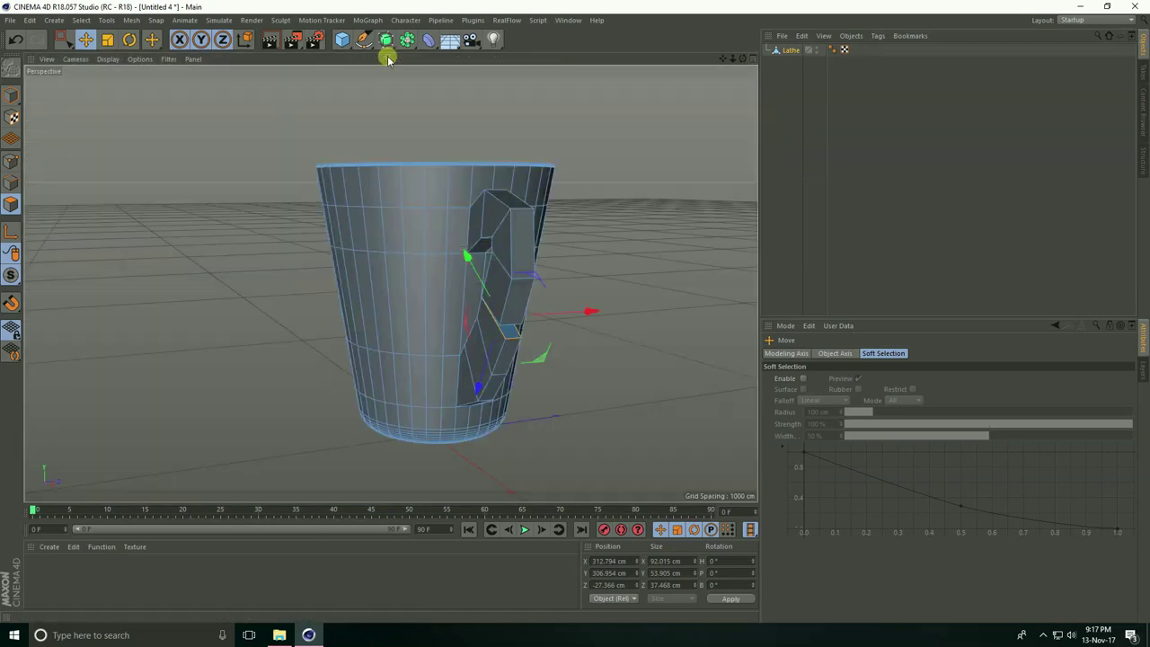
{"action": "left_click", "coordinate": [388, 59]}
{"action": "left_click_drag", "start_coordinate": [515, 352], "coordinate": [524, 275], "text": "alt"}
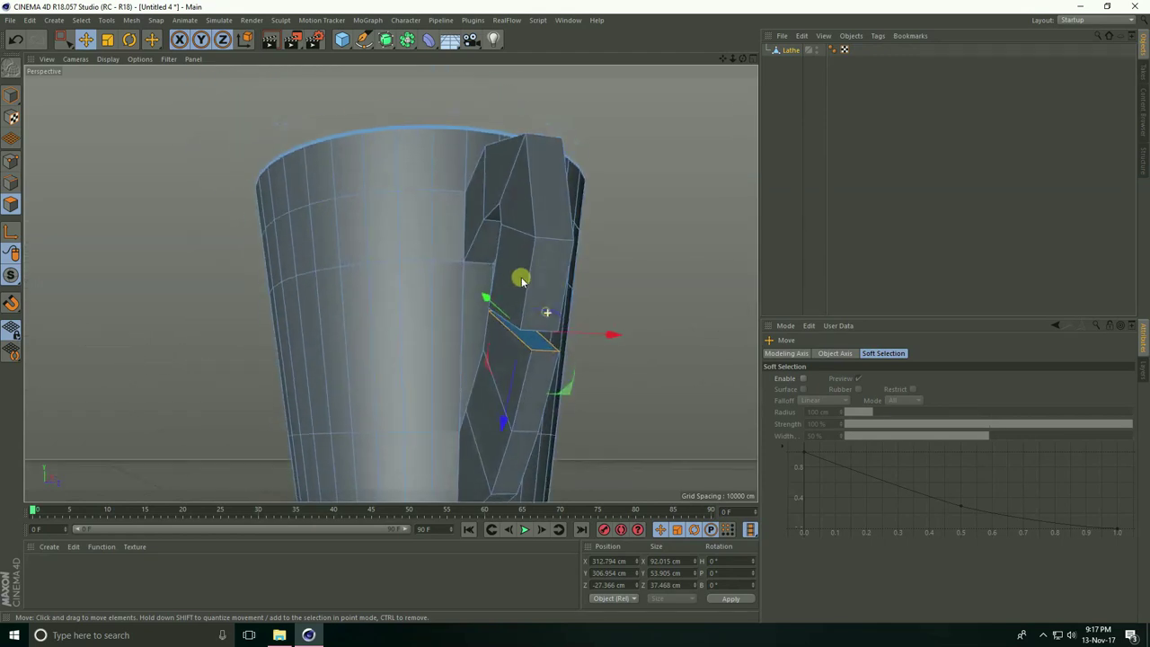
{"action": "left_click", "coordinate": [10, 204]}
{"action": "left_click_drag", "start_coordinate": [557, 321], "coordinate": [423, 290], "text": "alt"}
{"action": "left_click", "coordinate": [521, 325]}
{"action": "right_click", "coordinate": [424, 290]}
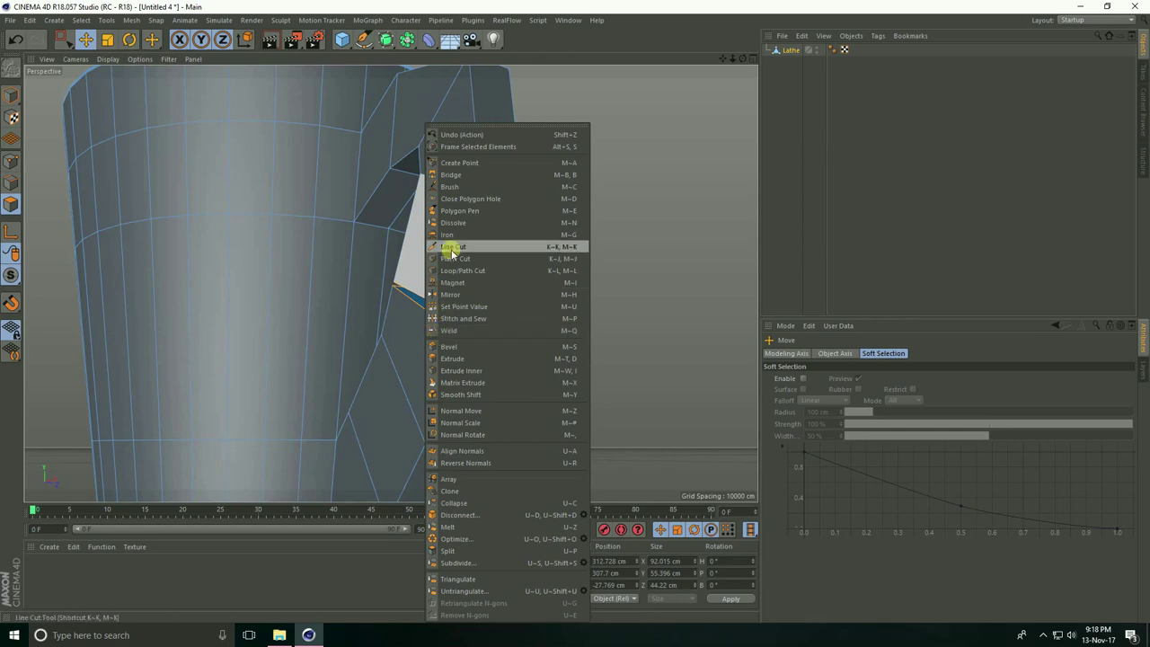
{"action": "left_click", "coordinate": [448, 176]}
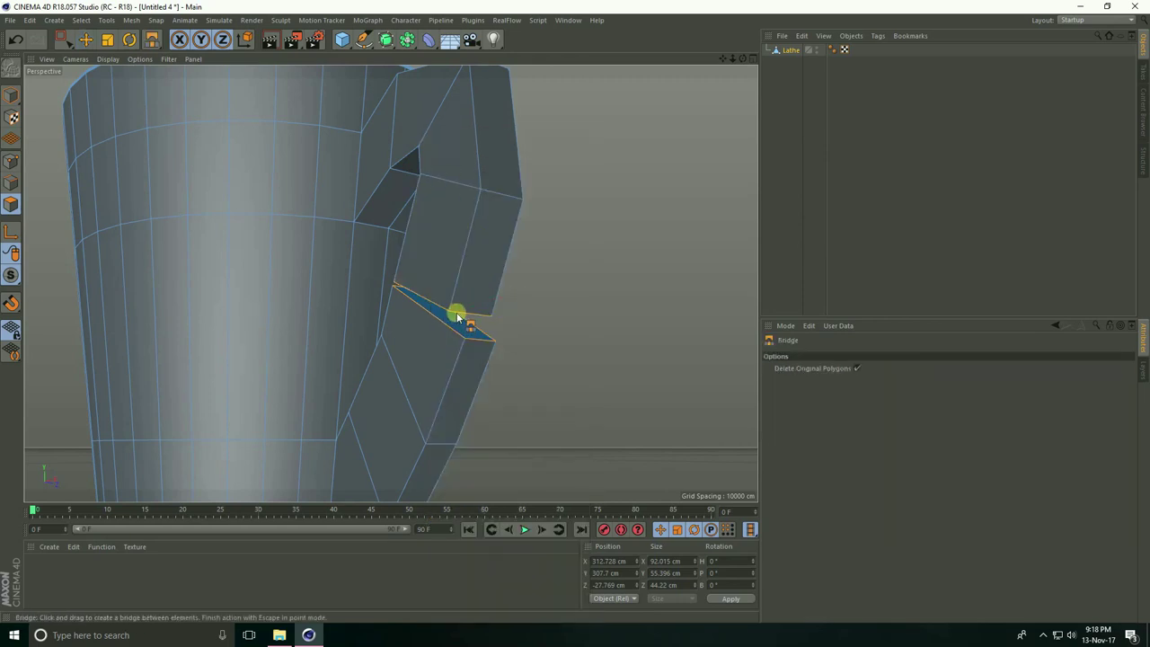
{"action": "left_click_drag", "start_coordinate": [458, 328], "coordinate": [431, 391]}
{"action": "scroll", "coordinate": [431, 390], "scroll_direction": "down", "scroll_amount": 5}
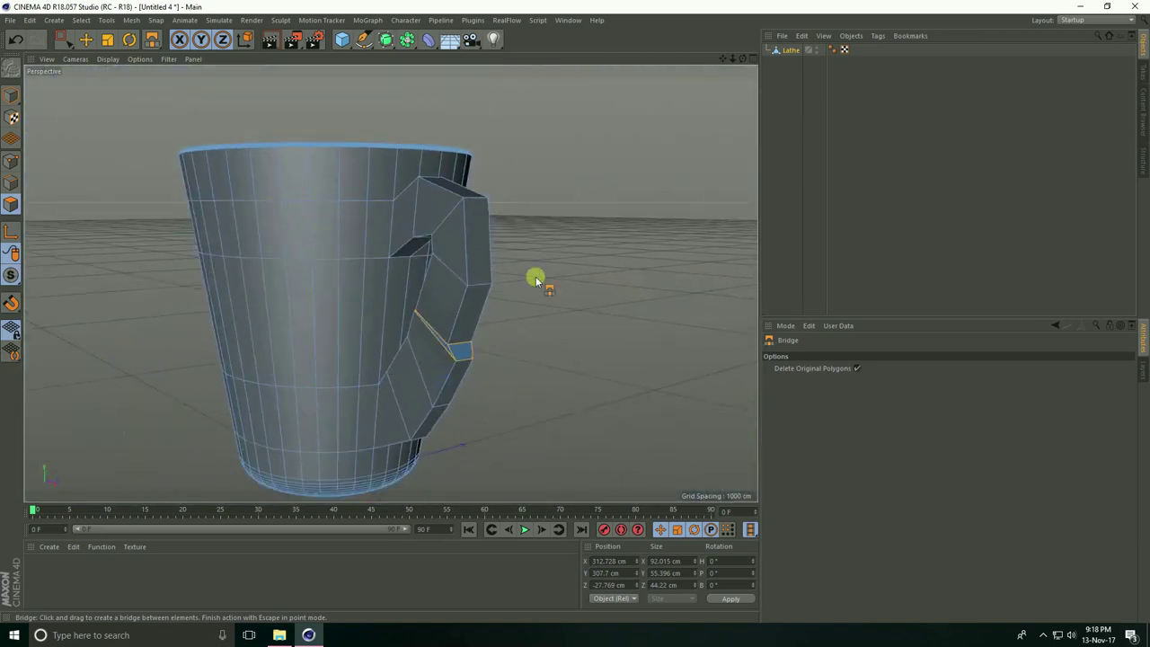
In the maximized Front view, cut extra edge loops along the handle with Loop/Path Cut.
{"action": "left_click", "coordinate": [752, 58]}
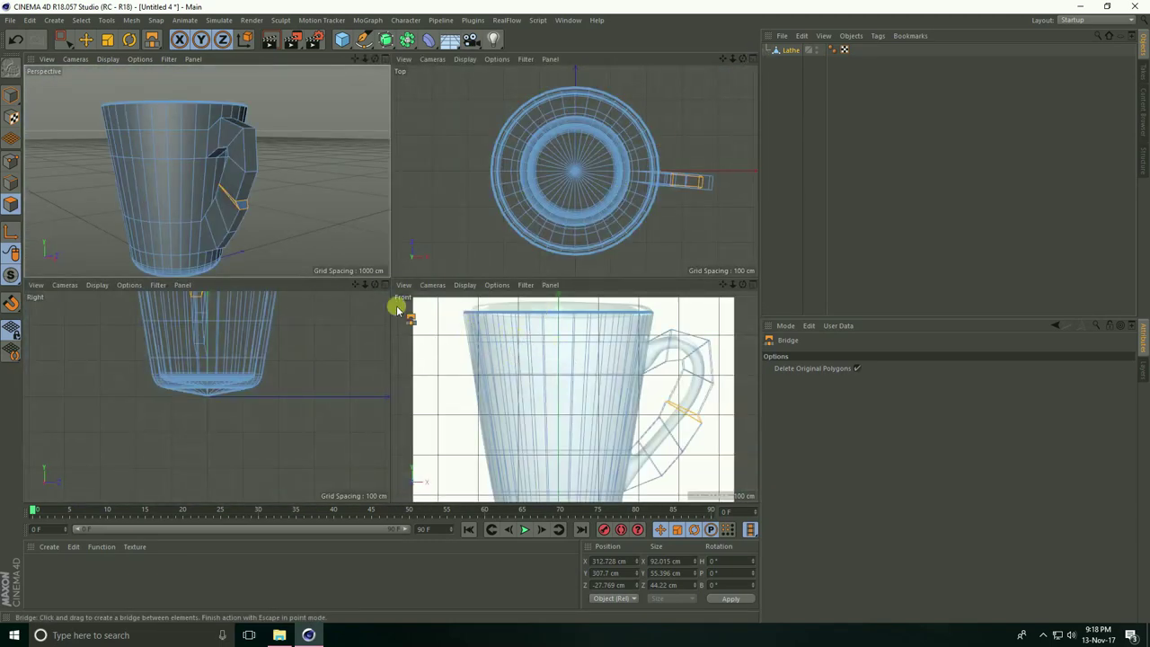
{"action": "left_click", "coordinate": [744, 284]}
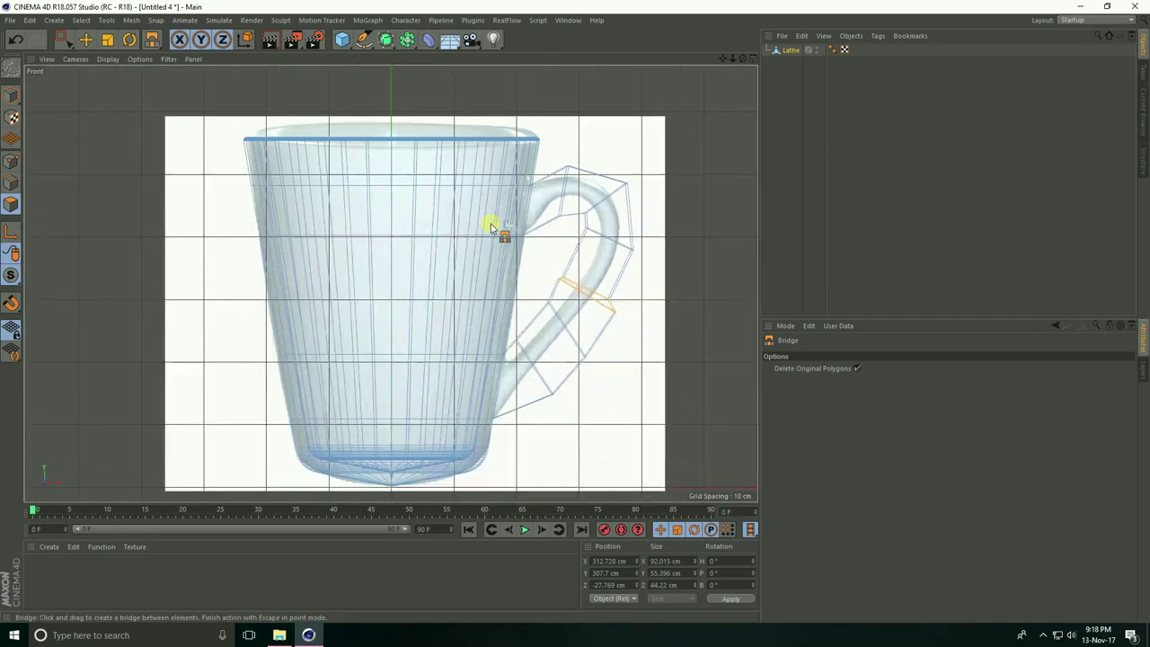
{"action": "scroll", "coordinate": [692, 187], "scroll_direction": "up", "scroll_amount": 2}
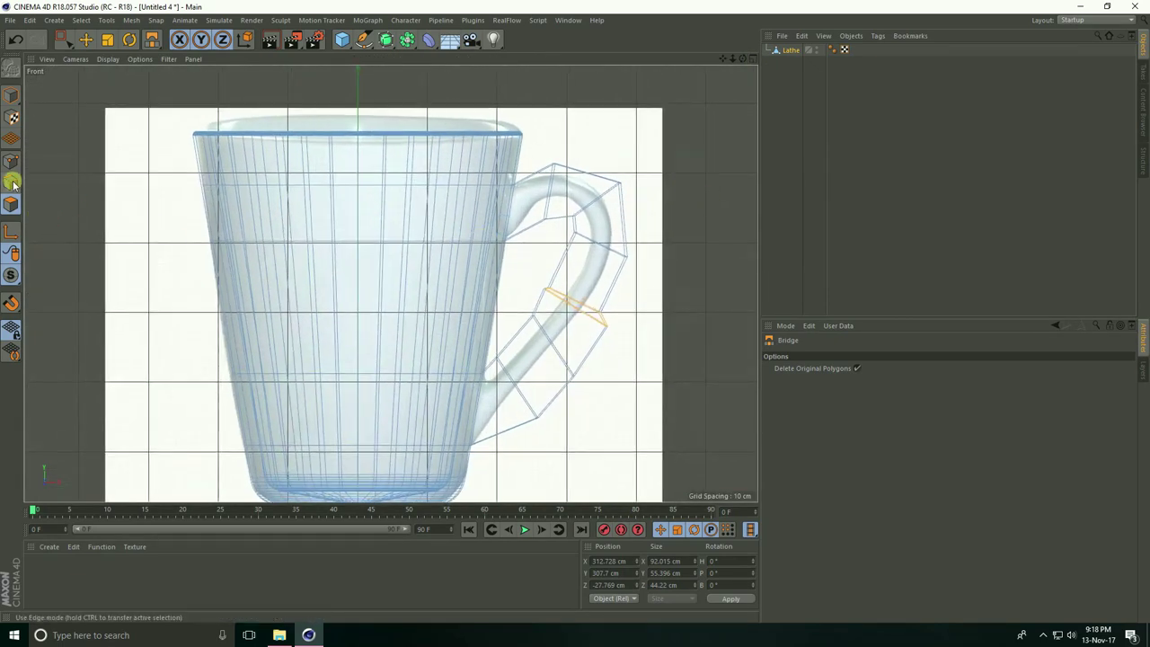
{"action": "left_click", "coordinate": [12, 183]}
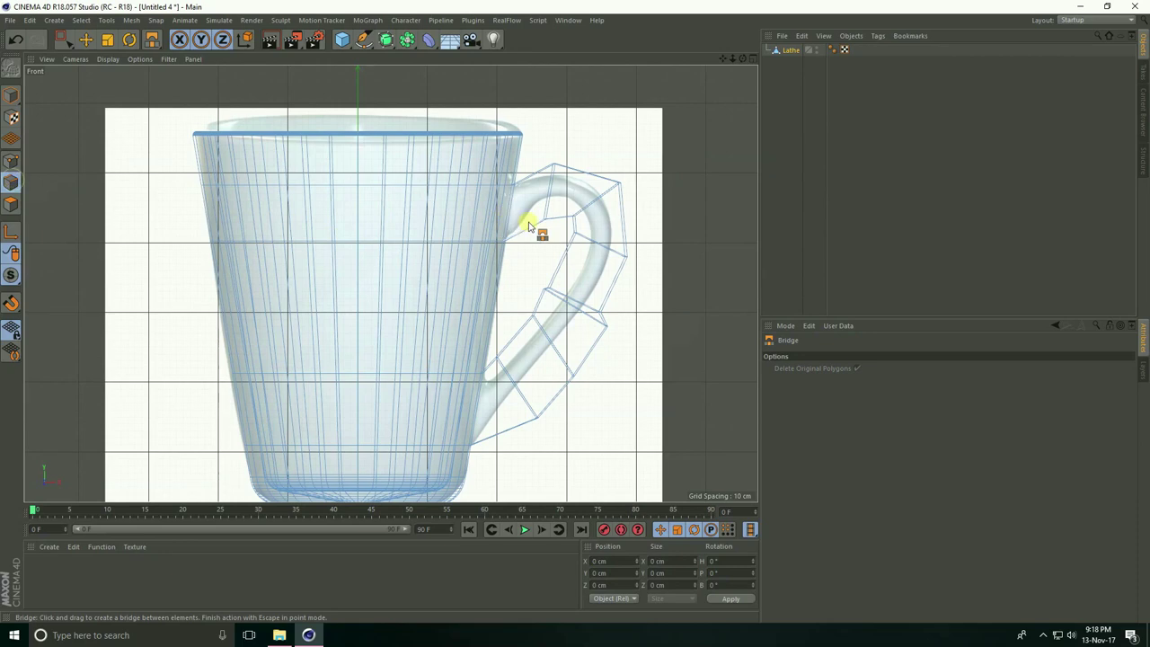
{"action": "right_click", "coordinate": [529, 222]}
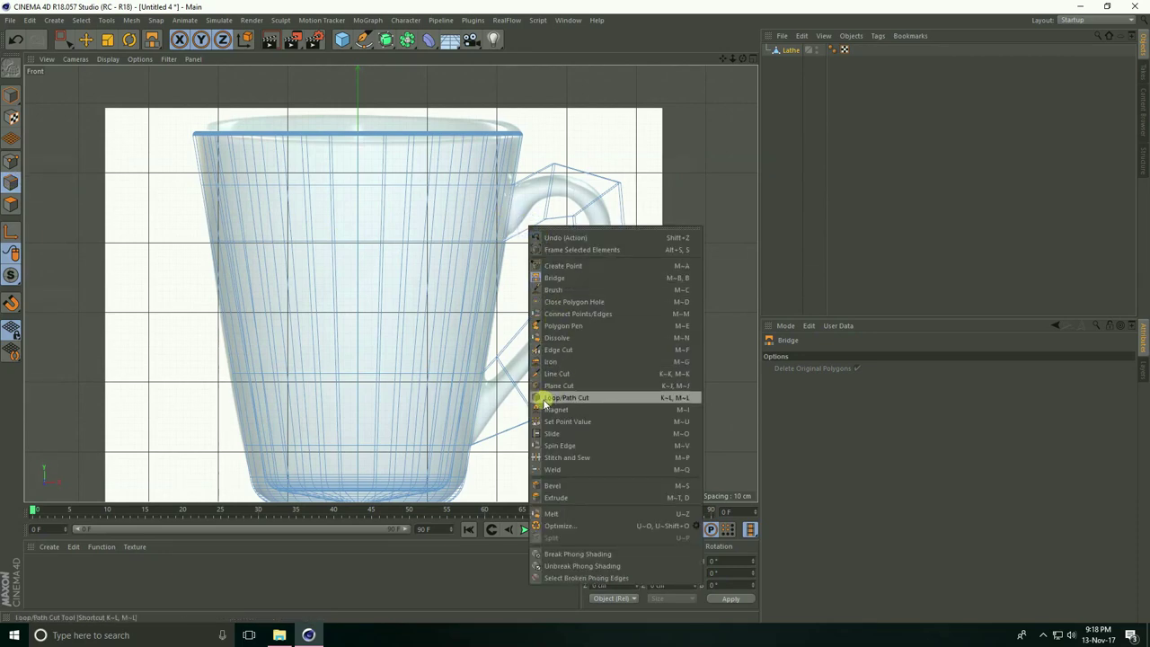
{"action": "left_click", "coordinate": [583, 399]}
{"action": "scroll", "coordinate": [642, 184], "scroll_direction": "up", "scroll_amount": 2}
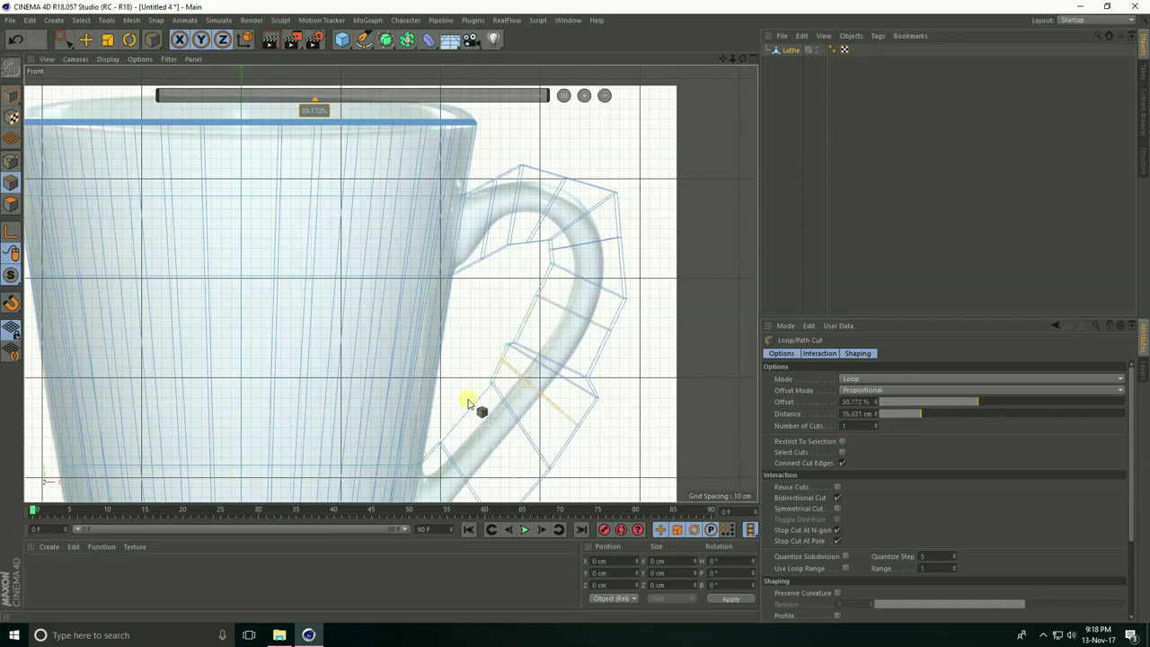
{"action": "scroll", "coordinate": [467, 411], "scroll_direction": "down", "scroll_amount": 3}
{"action": "scroll", "coordinate": [419, 437], "scroll_direction": "up", "scroll_amount": 2}
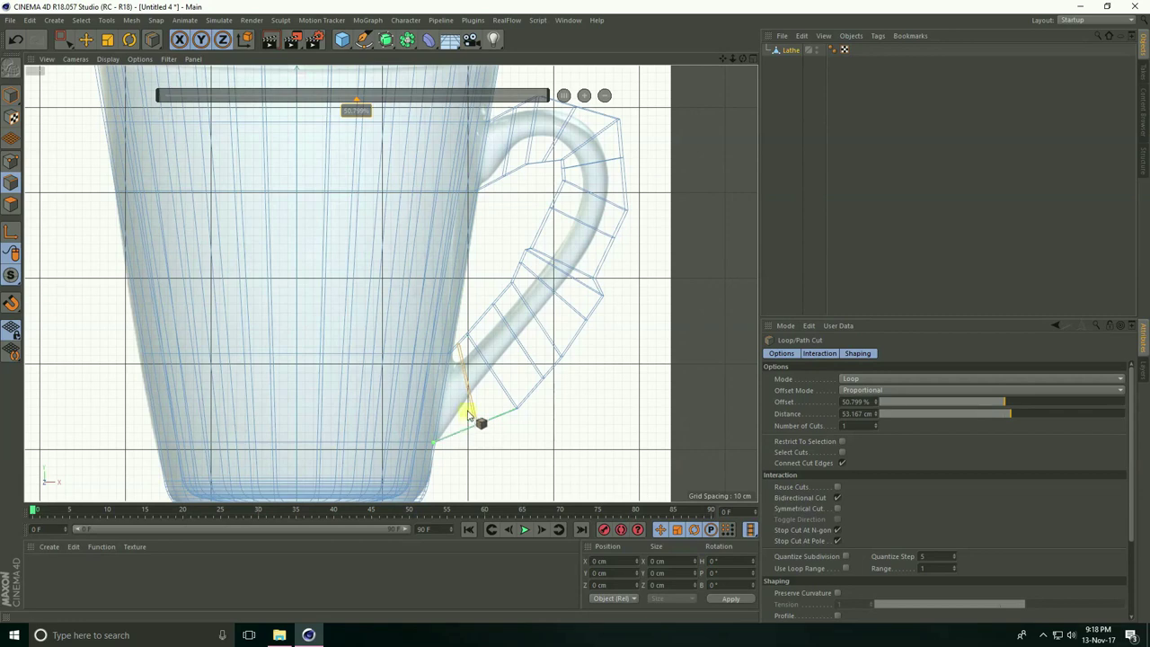
Switch to Points mode with rectangle selection and reshape the top of the handle cage.
{"action": "left_click", "coordinate": [18, 162]}
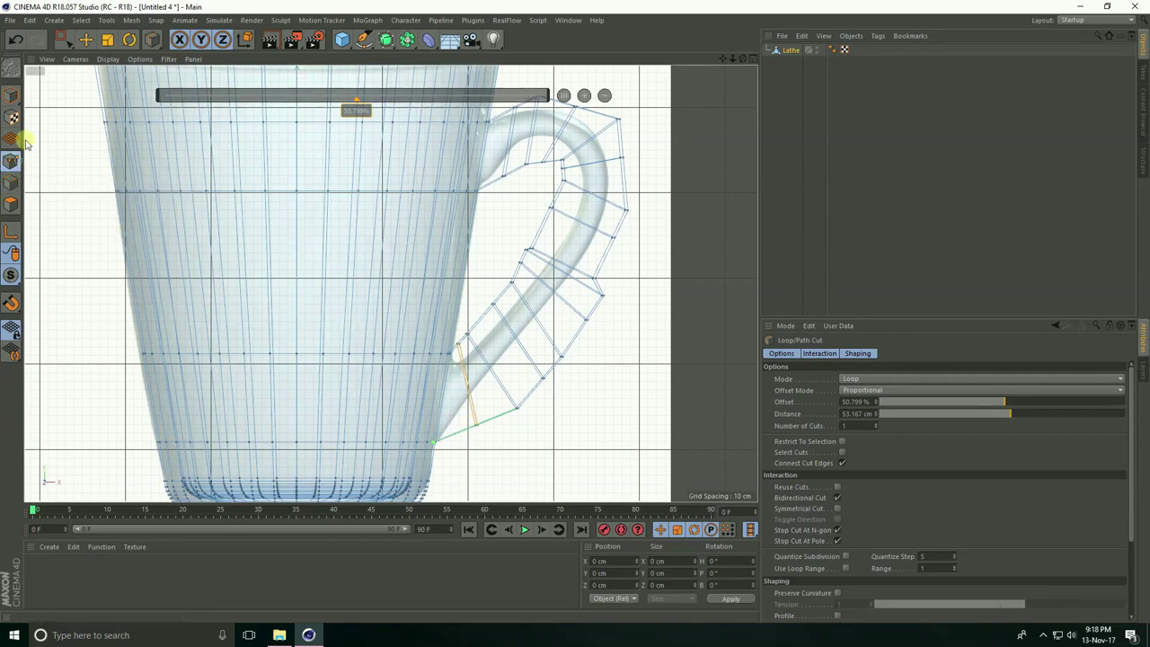
{"action": "left_click_drag", "start_coordinate": [56, 41], "coordinate": [102, 75]}
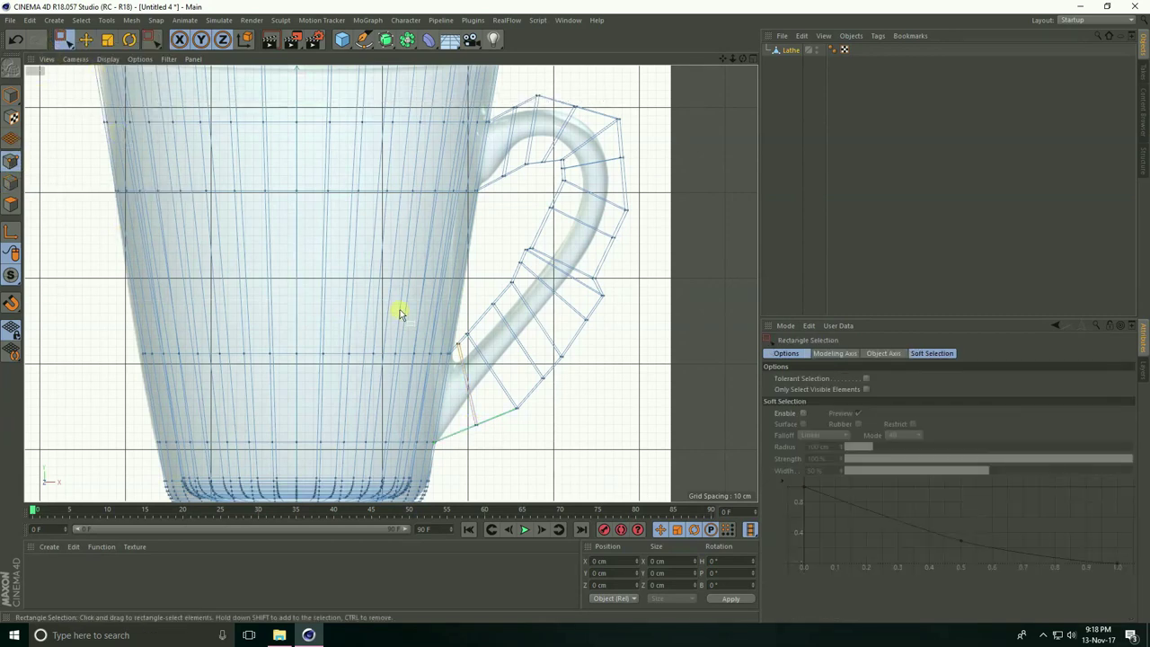
{"action": "scroll", "coordinate": [398, 308], "scroll_direction": "down", "scroll_amount": 5}
{"action": "scroll", "coordinate": [517, 193], "scroll_direction": "up", "scroll_amount": 5}
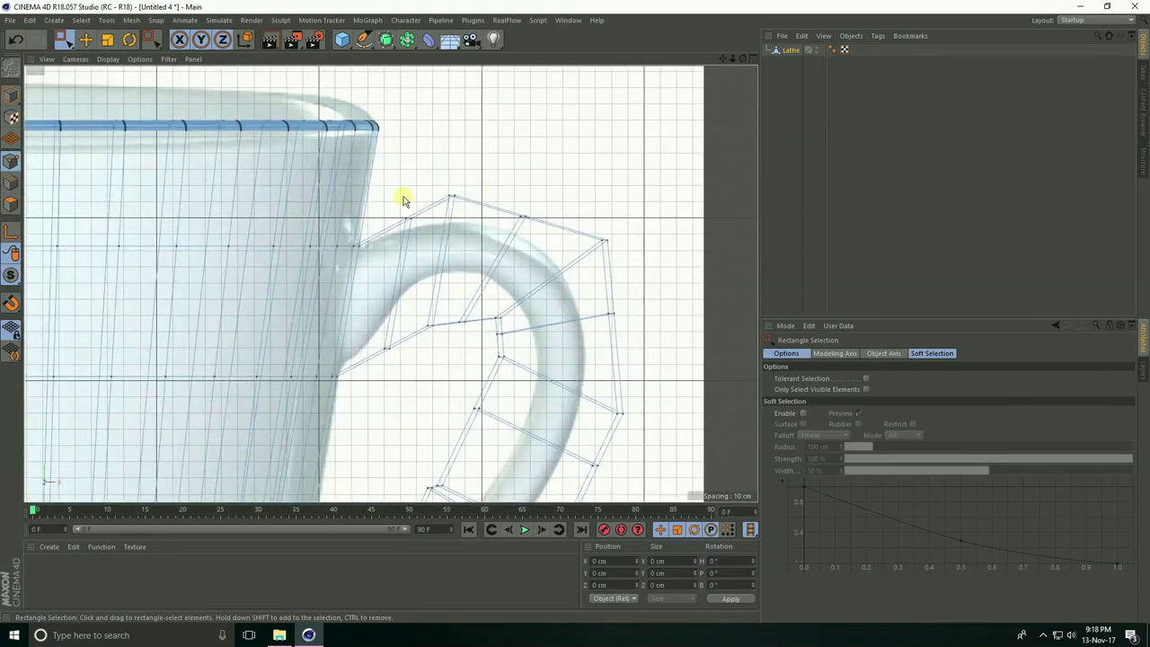
{"action": "left_click_drag", "start_coordinate": [417, 249], "coordinate": [417, 250]}
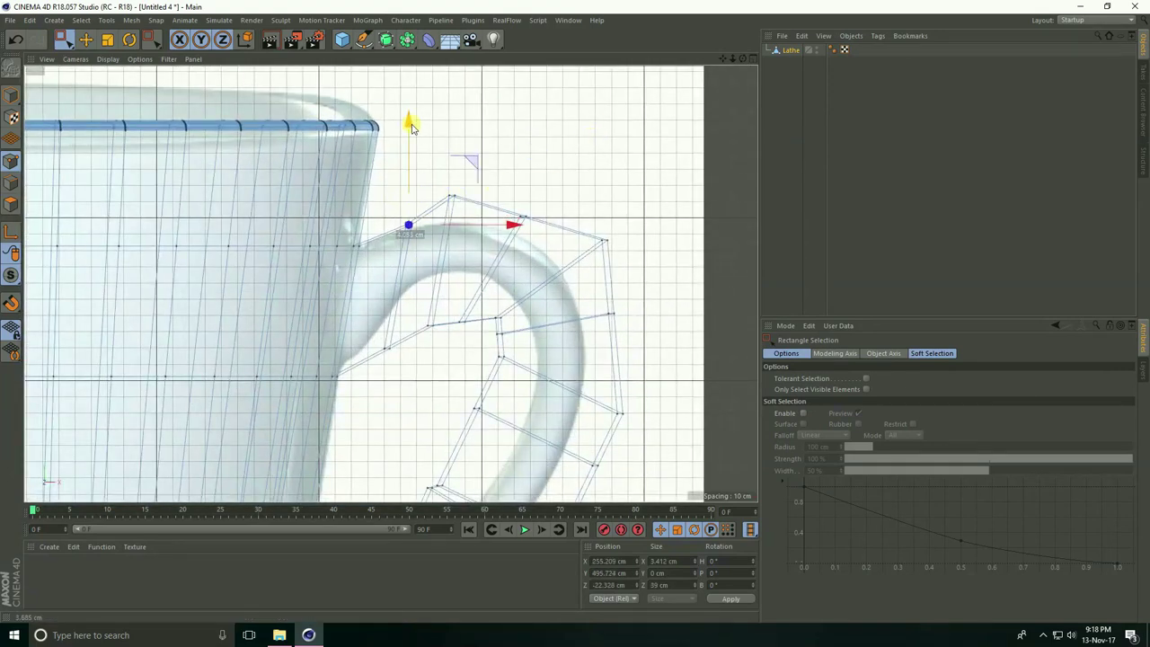
{"action": "left_click_drag", "start_coordinate": [472, 221], "coordinate": [458, 123]}
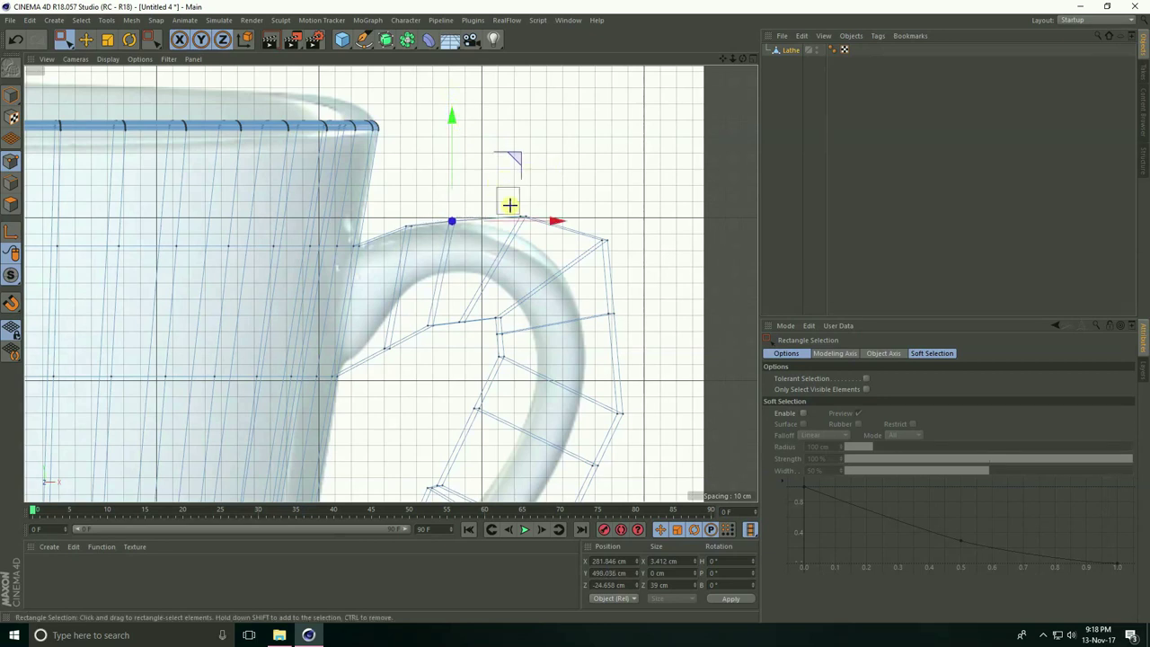
{"action": "left_click_drag", "start_coordinate": [509, 206], "coordinate": [532, 227]}
{"action": "left_click_drag", "start_coordinate": [521, 116], "coordinate": [524, 135]}
Pull the handle's outer corner point inward and adjust its height.
{"action": "left_click_drag", "start_coordinate": [627, 247], "coordinate": [628, 249]}
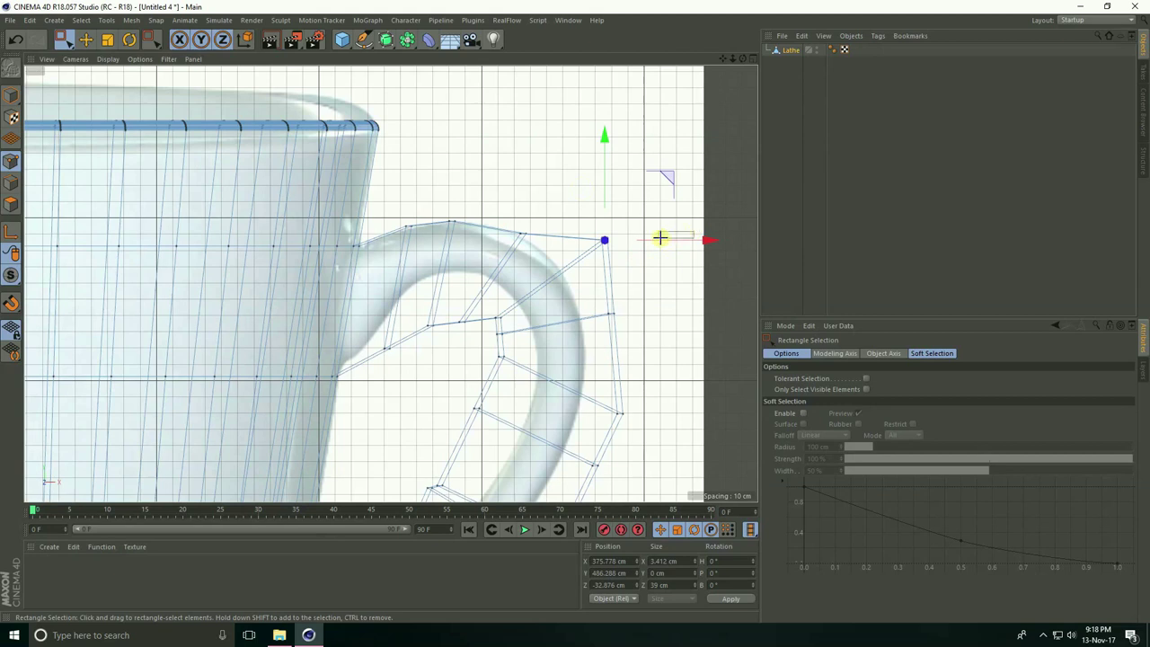
{"action": "left_click", "coordinate": [657, 238]}
{"action": "left_click", "coordinate": [605, 241]}
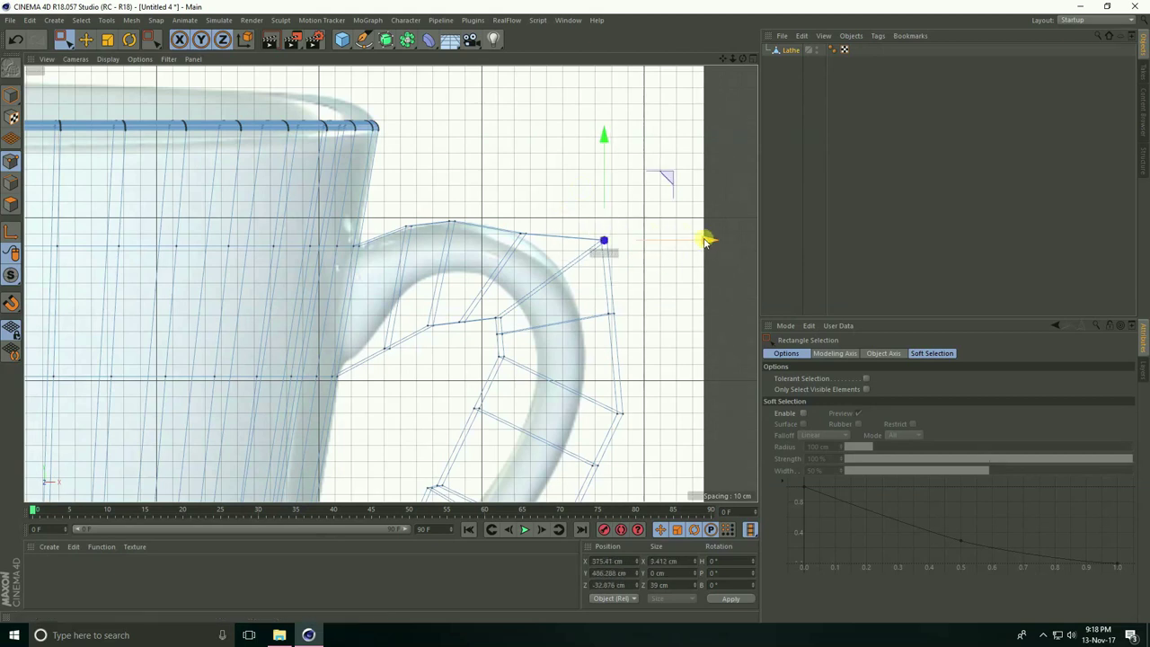
{"action": "left_click_drag", "start_coordinate": [707, 241], "coordinate": [680, 239]}
{"action": "left_click_drag", "start_coordinate": [577, 144], "coordinate": [577, 177]}
{"action": "left_click_drag", "start_coordinate": [680, 280], "coordinate": [667, 275]}
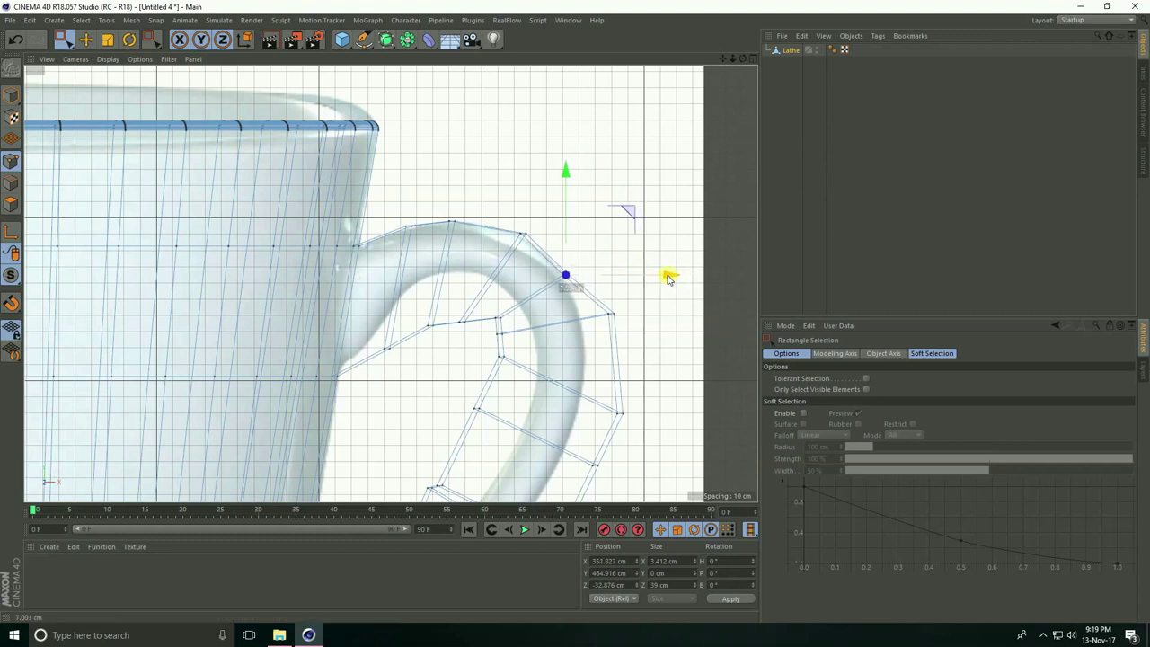
Raise the inner handle points up and right to round the inner curve.
{"action": "left_click", "coordinate": [386, 347]}
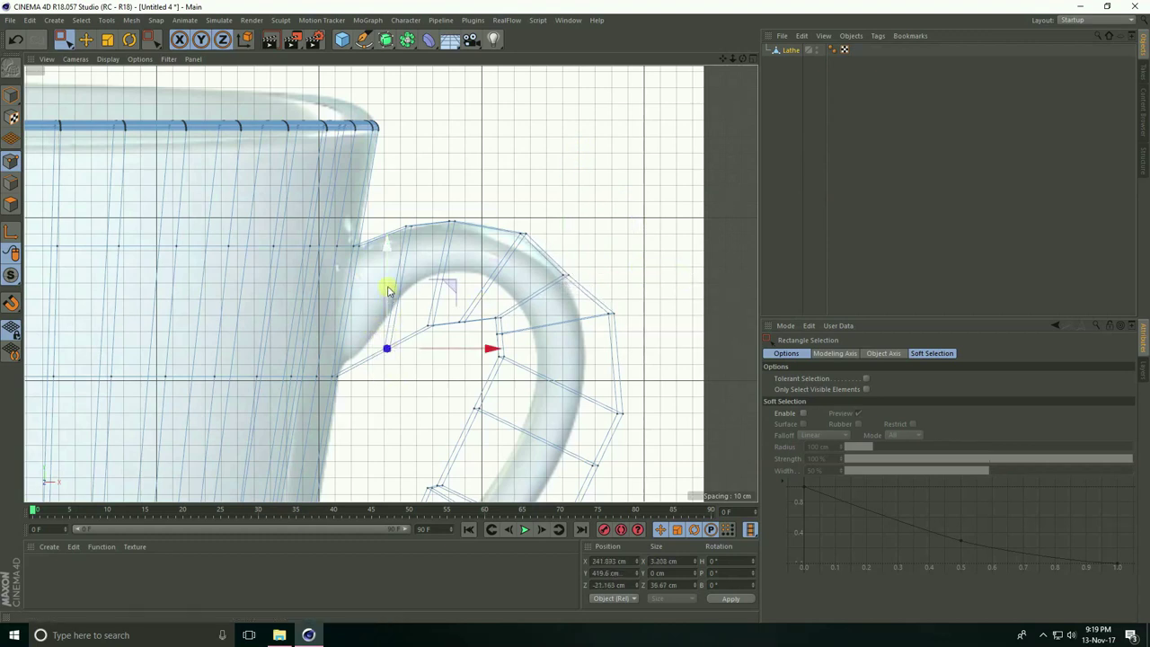
{"action": "left_click_drag", "start_coordinate": [386, 282], "coordinate": [388, 224]}
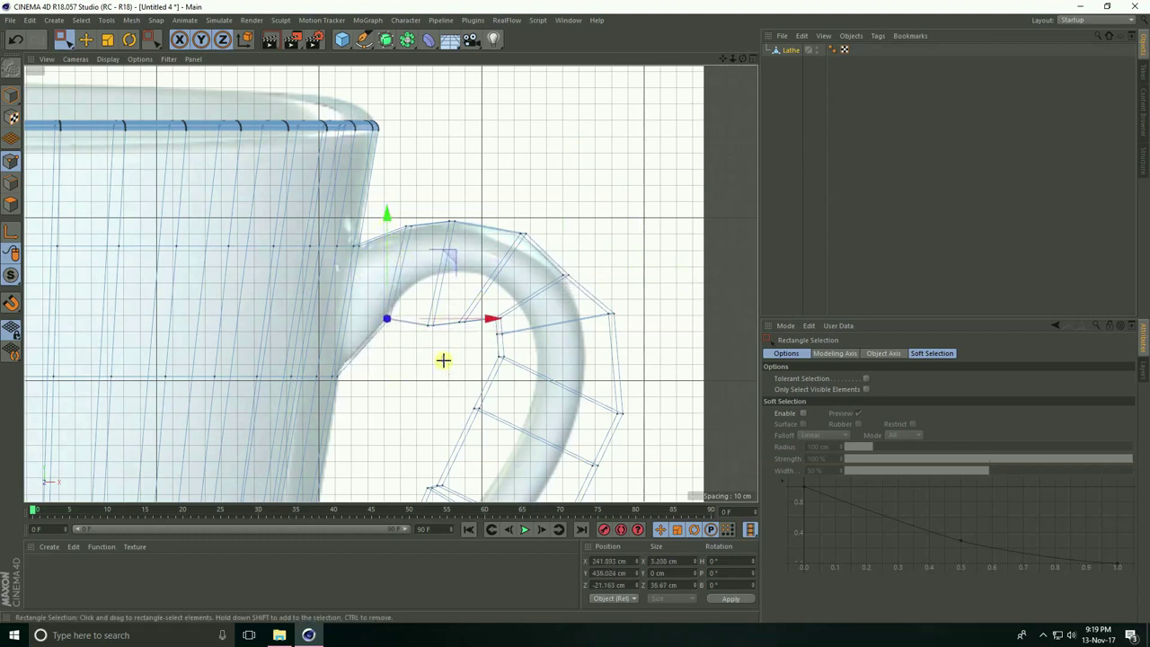
{"action": "left_click", "coordinate": [428, 325]}
{"action": "left_click_drag", "start_coordinate": [431, 221], "coordinate": [439, 173]}
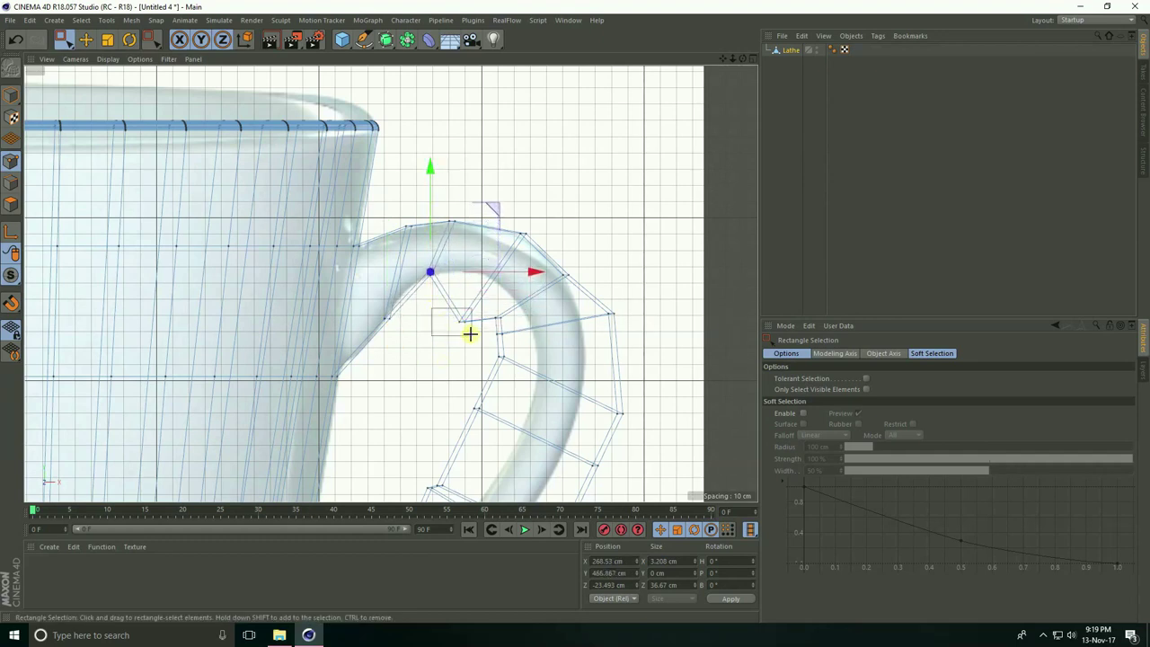
{"action": "left_click_drag", "start_coordinate": [470, 334], "coordinate": [474, 331]}
{"action": "left_click_drag", "start_coordinate": [524, 258], "coordinate": [547, 210]}
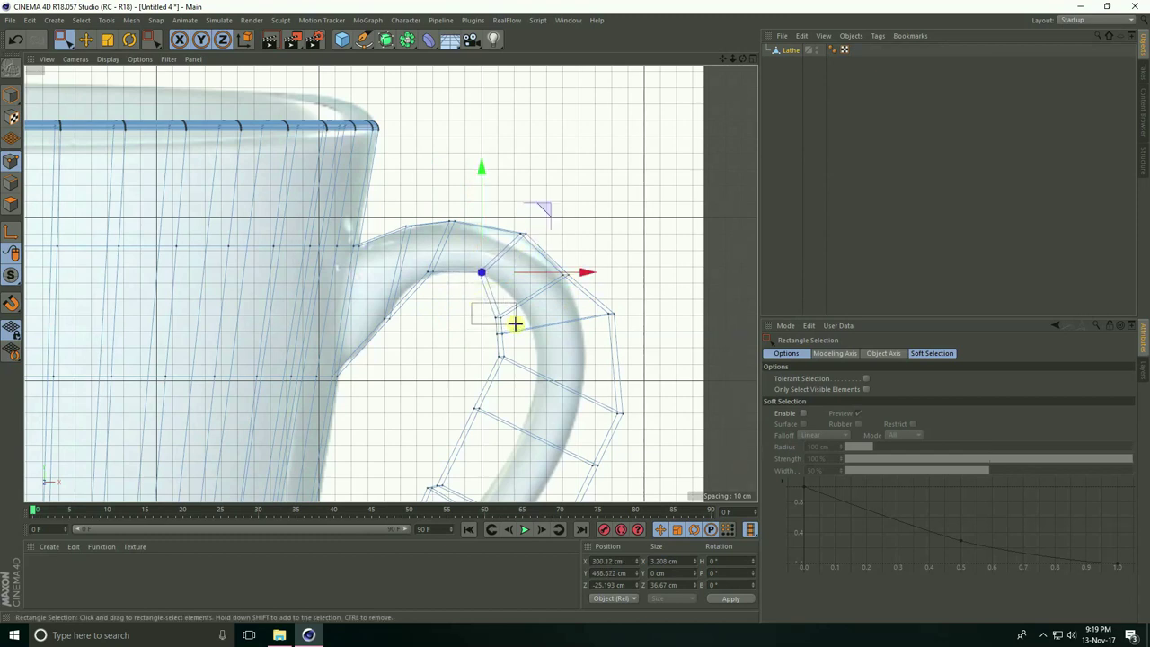
{"action": "left_click_drag", "start_coordinate": [514, 323], "coordinate": [517, 324]}
{"action": "left_click_drag", "start_coordinate": [565, 252], "coordinate": [577, 232]}
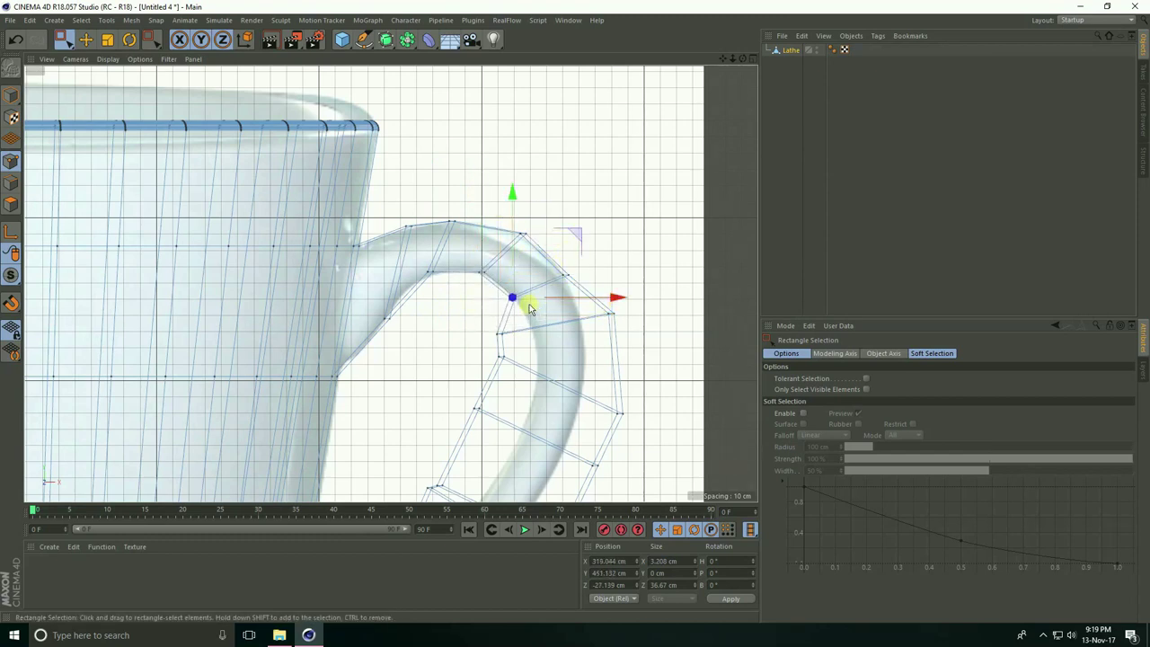
Push the lower outside handle points outward, then tighten the curve leftward.
{"action": "left_click_drag", "start_coordinate": [513, 341], "coordinate": [514, 341]}
{"action": "left_click_drag", "start_coordinate": [595, 336], "coordinate": [633, 336]}
{"action": "left_click_drag", "start_coordinate": [521, 372], "coordinate": [522, 372]}
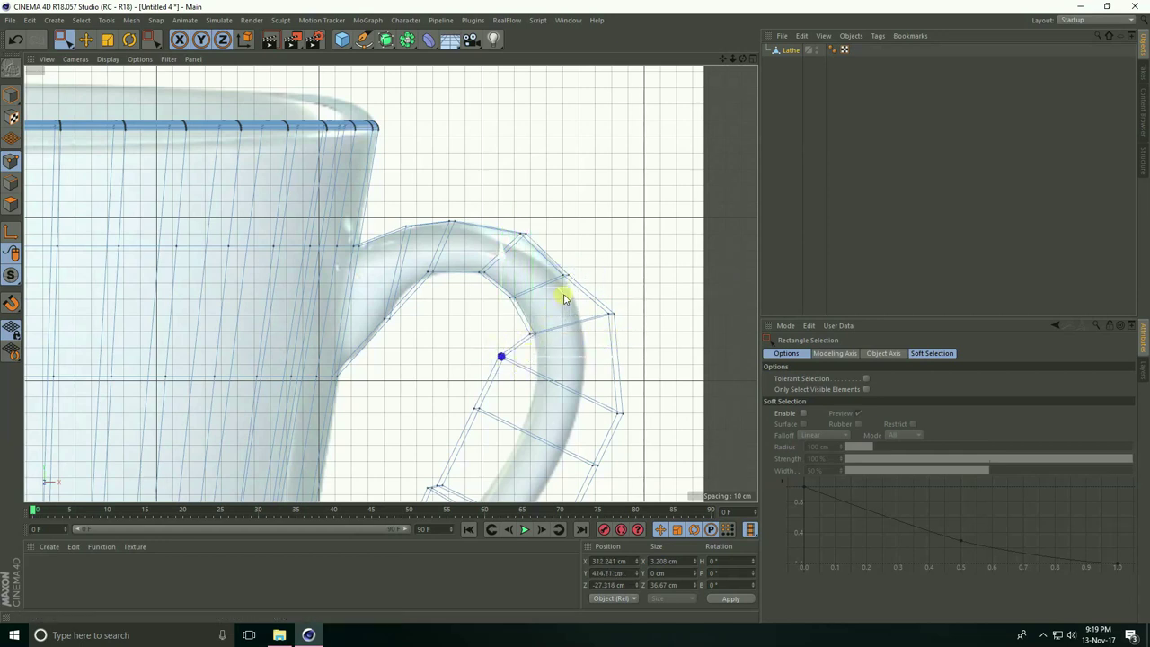
{"action": "left_click_drag", "start_coordinate": [560, 297], "coordinate": [593, 333]}
{"action": "left_click_drag", "start_coordinate": [719, 313], "coordinate": [689, 321]}
{"action": "scroll", "coordinate": [441, 338], "scroll_direction": "down", "scroll_amount": 2}
{"action": "scroll", "coordinate": [506, 368], "scroll_direction": "up", "scroll_amount": 2}
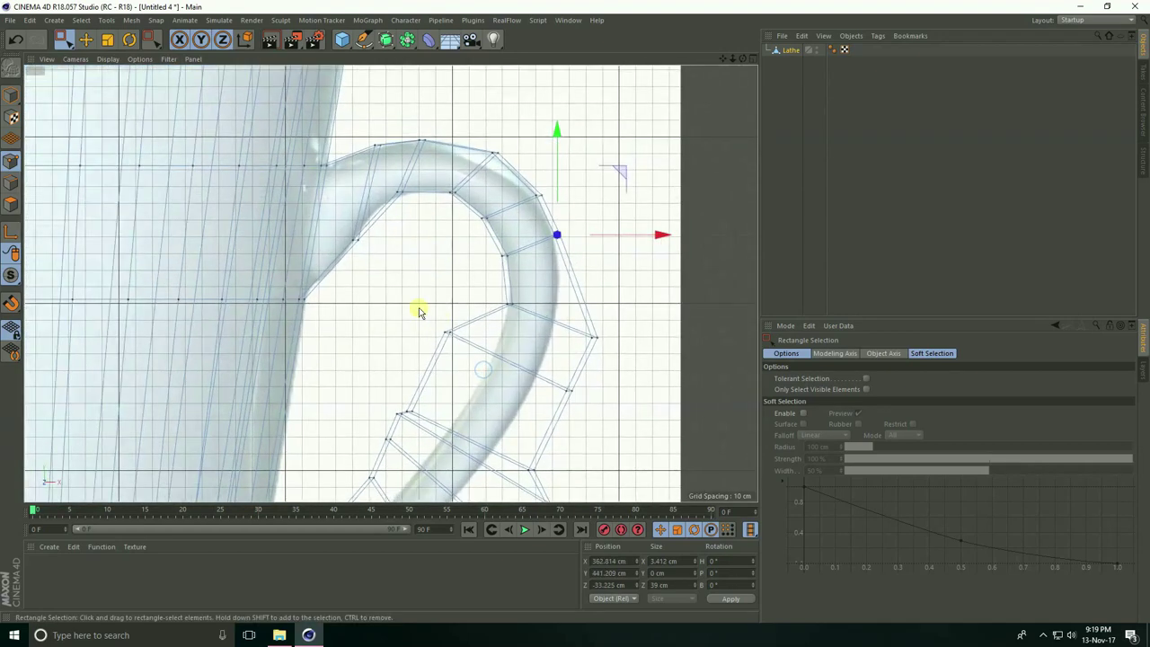
Refit the outer points on the handle's bend and lower cage to the reference.
{"action": "left_click_drag", "start_coordinate": [418, 310], "coordinate": [470, 355]}
{"action": "left_click_drag", "start_coordinate": [547, 333], "coordinate": [605, 333]}
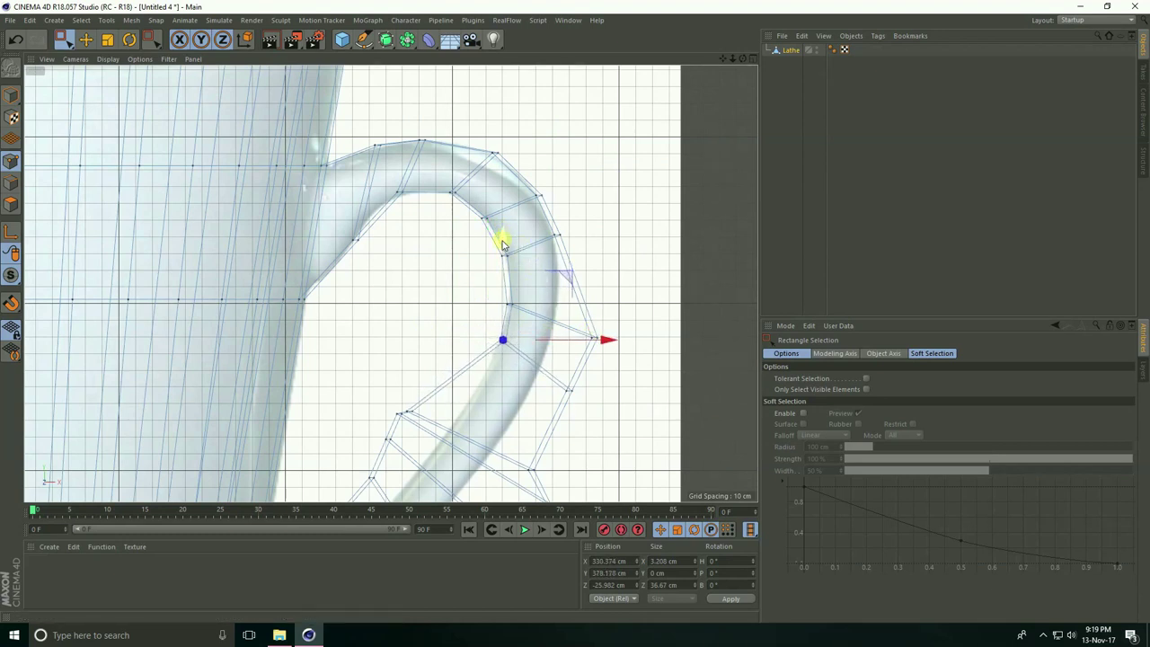
{"action": "left_click_drag", "start_coordinate": [629, 380], "coordinate": [580, 304]}
{"action": "left_click_drag", "start_coordinate": [693, 337], "coordinate": [666, 338]}
{"action": "left_click_drag", "start_coordinate": [554, 244], "coordinate": [565, 222]}
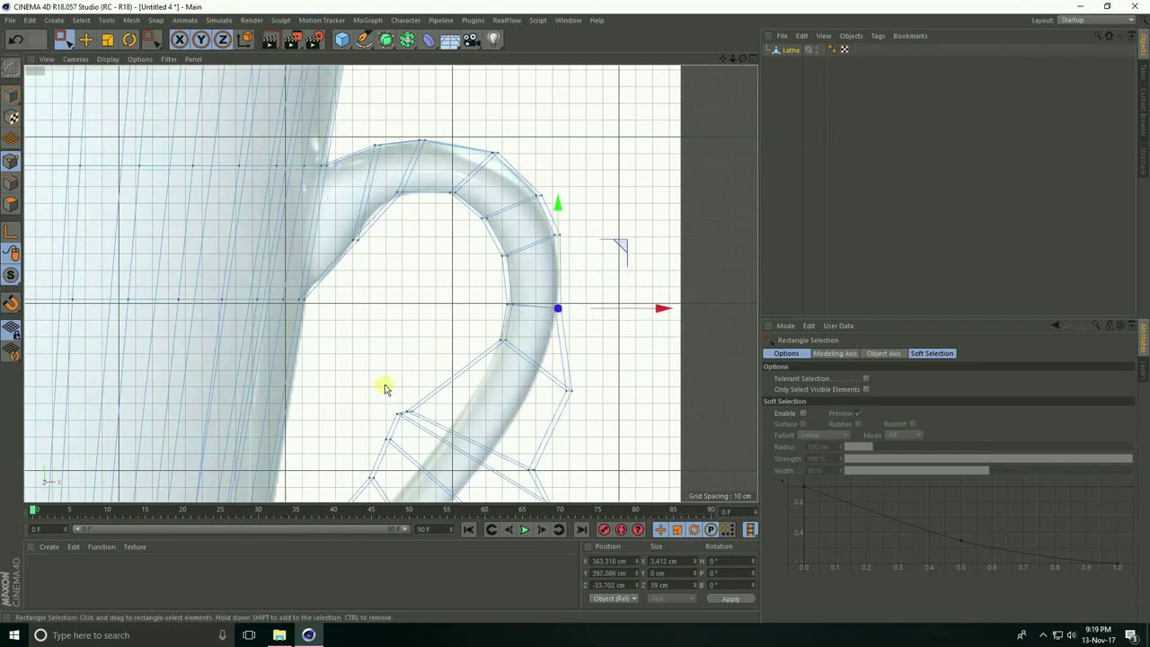
{"action": "left_click_drag", "start_coordinate": [427, 418], "coordinate": [428, 418]}
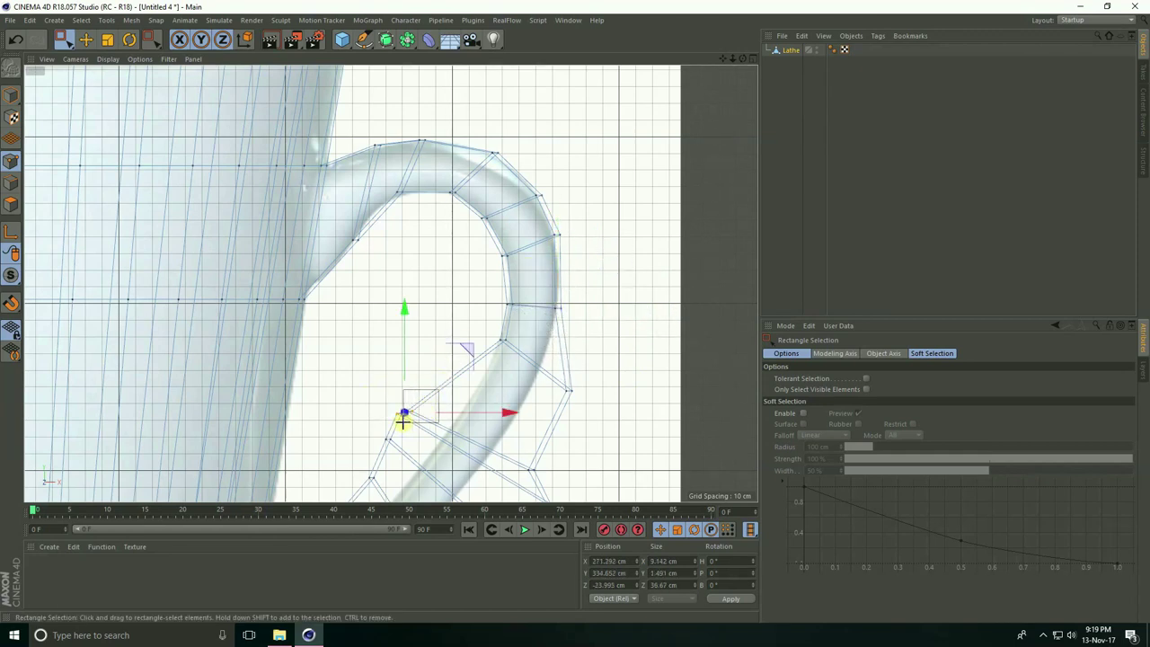
{"action": "left_click_drag", "start_coordinate": [520, 412], "coordinate": [576, 420]}
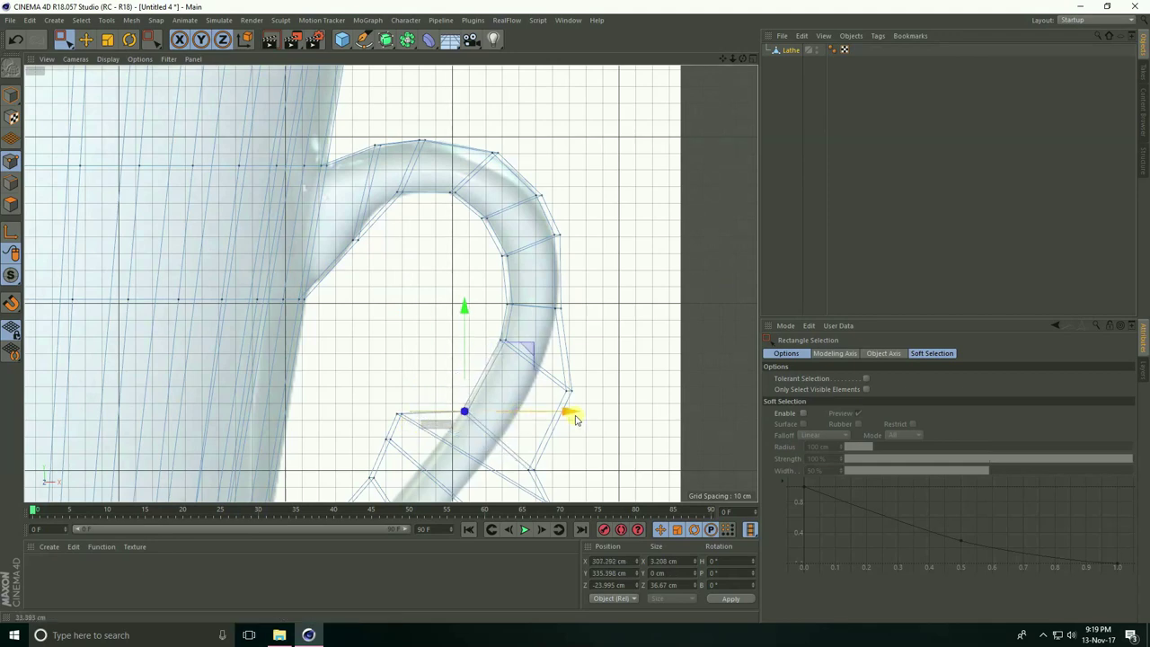
{"action": "left_click_drag", "start_coordinate": [554, 376], "coordinate": [633, 401]}
Move the lower outer and inner handle points in along the reference curve.
{"action": "scroll", "coordinate": [395, 315], "scroll_direction": "down", "scroll_amount": 3}
{"action": "scroll", "coordinate": [431, 395], "scroll_direction": "up", "scroll_amount": 5}
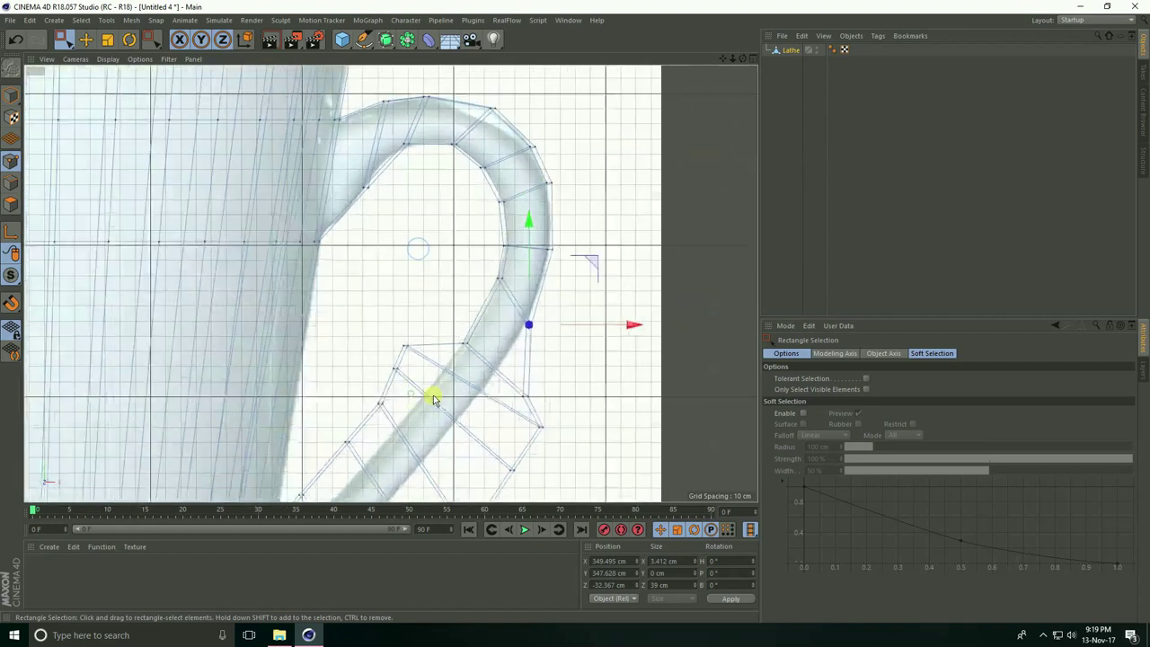
{"action": "left_click_drag", "start_coordinate": [582, 390], "coordinate": [530, 411]}
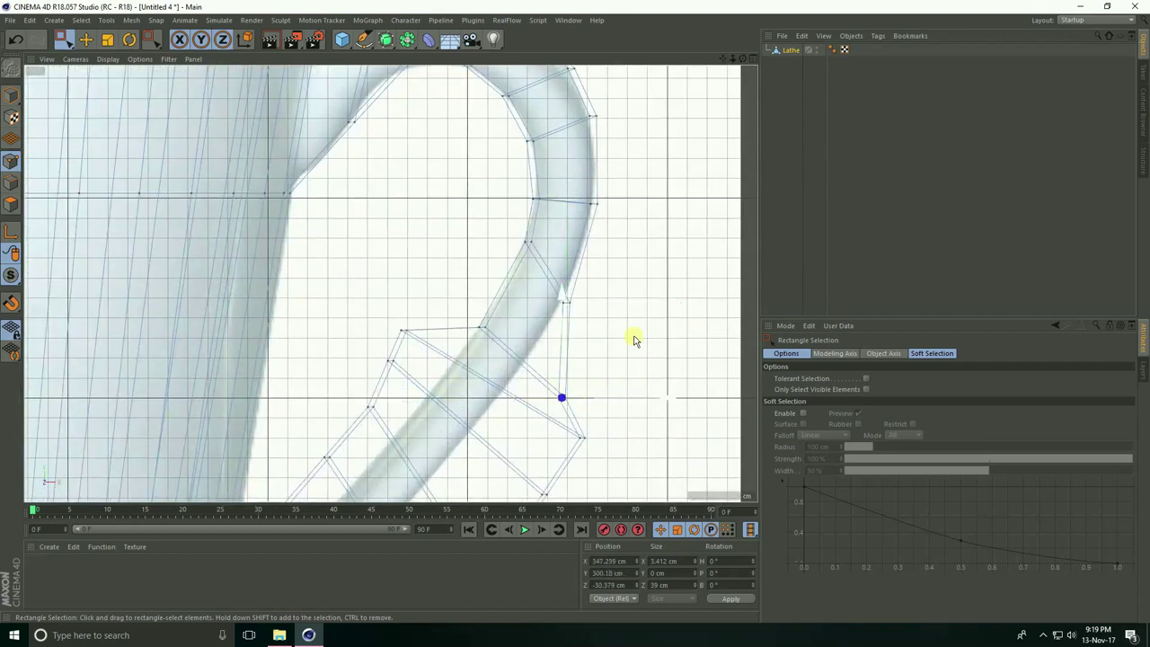
{"action": "left_click_drag", "start_coordinate": [626, 333], "coordinate": [573, 309]}
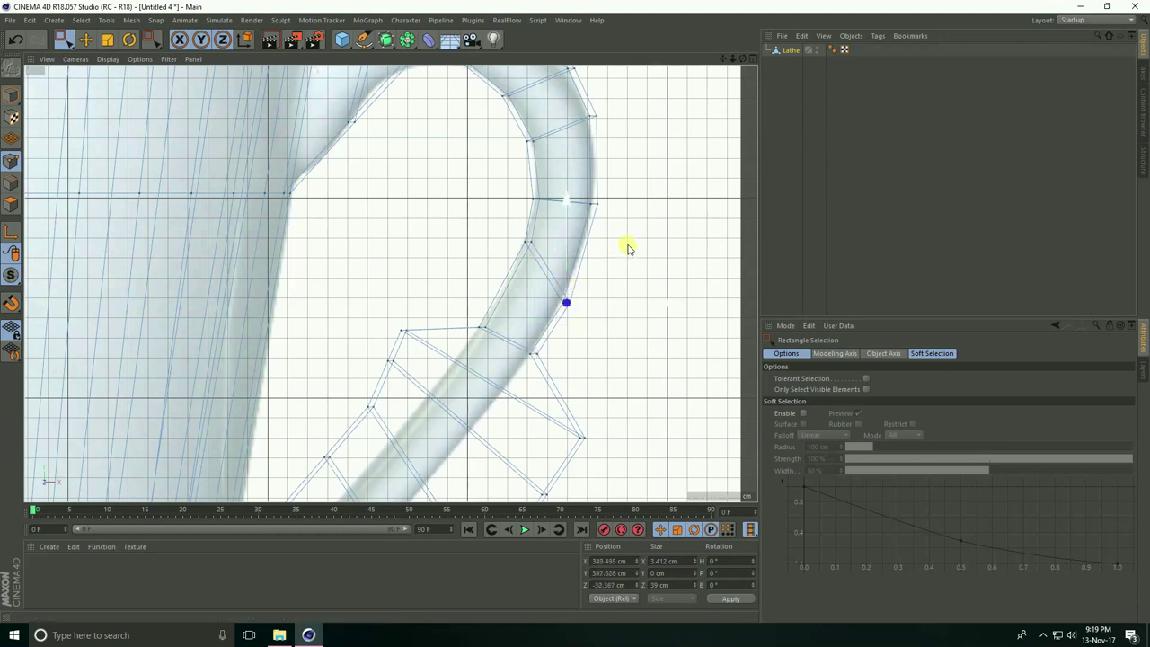
{"action": "left_click_drag", "start_coordinate": [626, 246], "coordinate": [646, 204]}
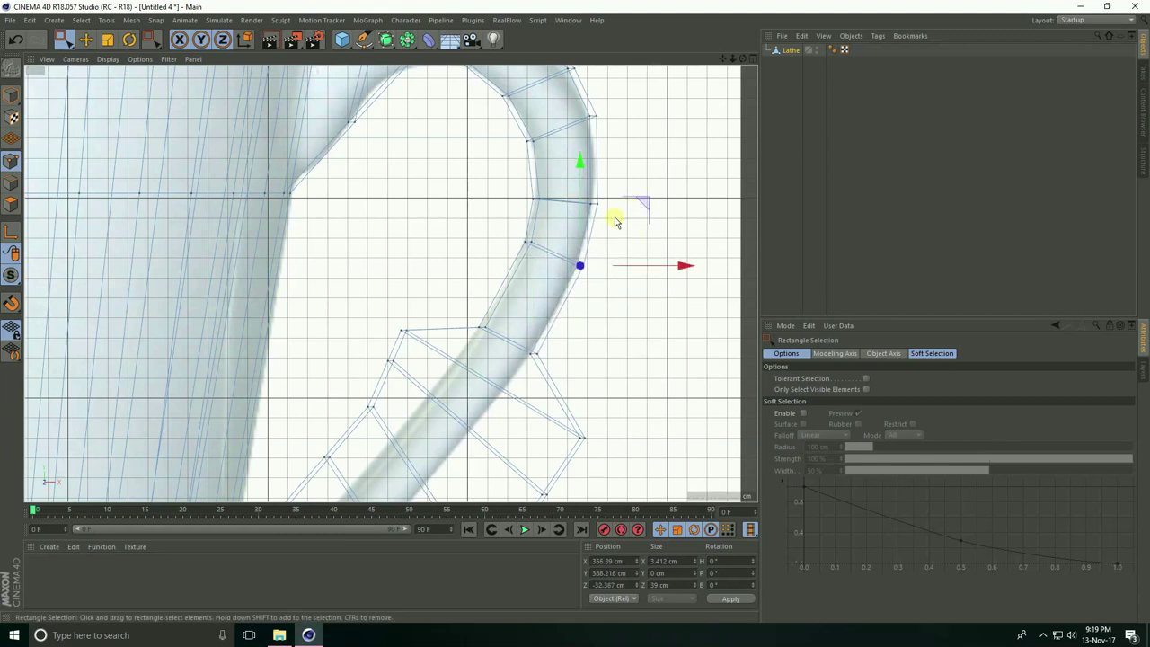
{"action": "left_click", "coordinate": [403, 331]}
{"action": "left_click_drag", "start_coordinate": [462, 264], "coordinate": [515, 304]}
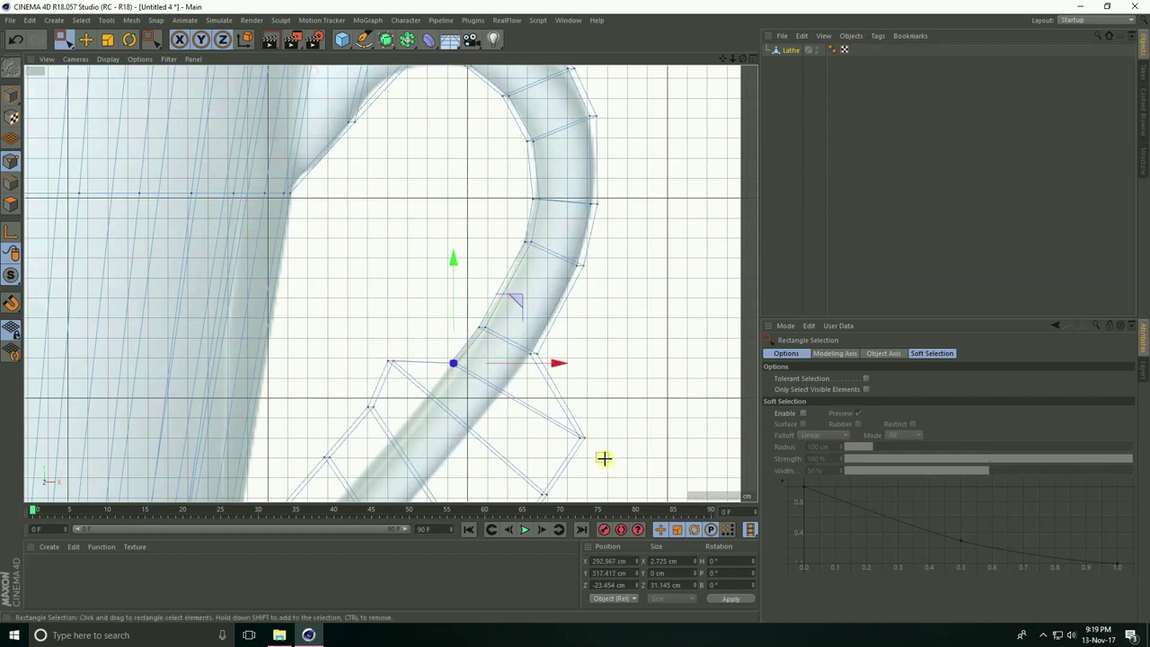
{"action": "left_click", "coordinate": [579, 435]}
{"action": "left_click_drag", "start_coordinate": [688, 436], "coordinate": [599, 438]}
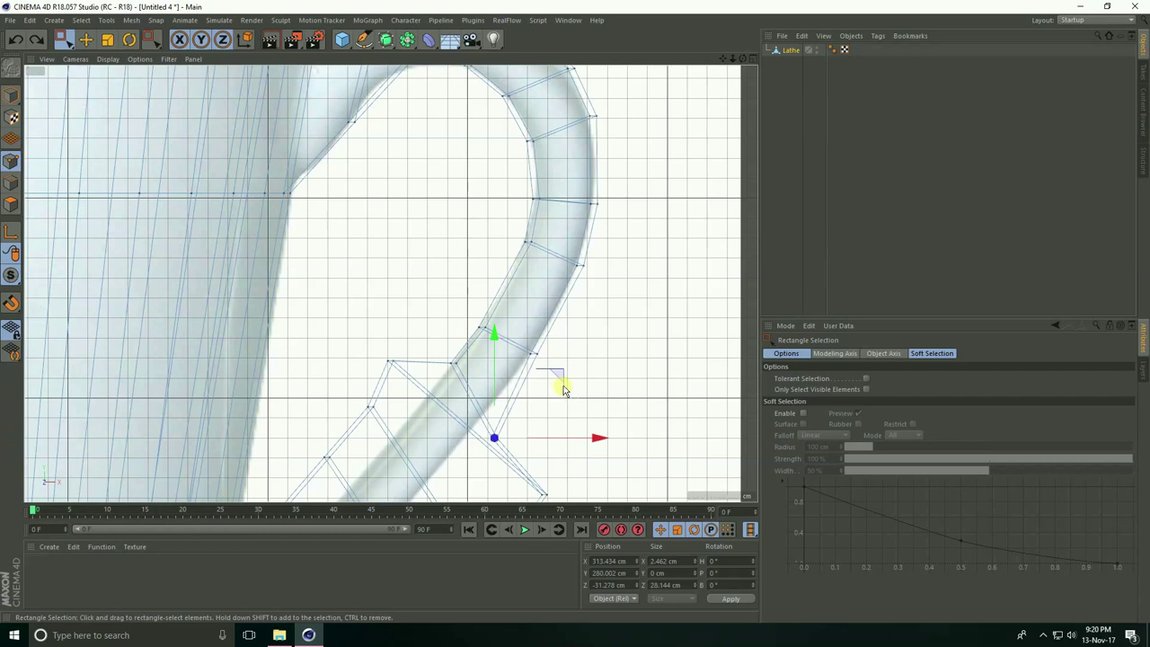
{"action": "left_click_drag", "start_coordinate": [564, 388], "coordinate": [568, 340]}
Tighten the lower handle's inner and outer points onto the reference handle edges.
{"action": "scroll", "coordinate": [485, 260], "scroll_direction": "down", "scroll_amount": 5}
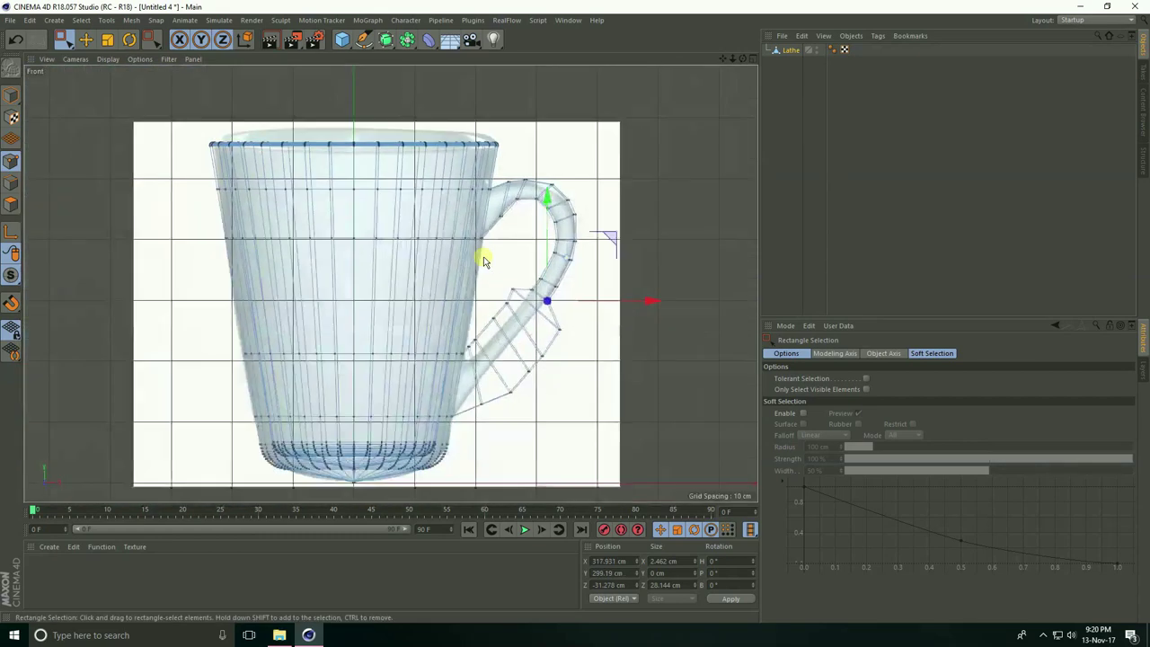
{"action": "scroll", "coordinate": [569, 290], "scroll_direction": "up", "scroll_amount": 6}
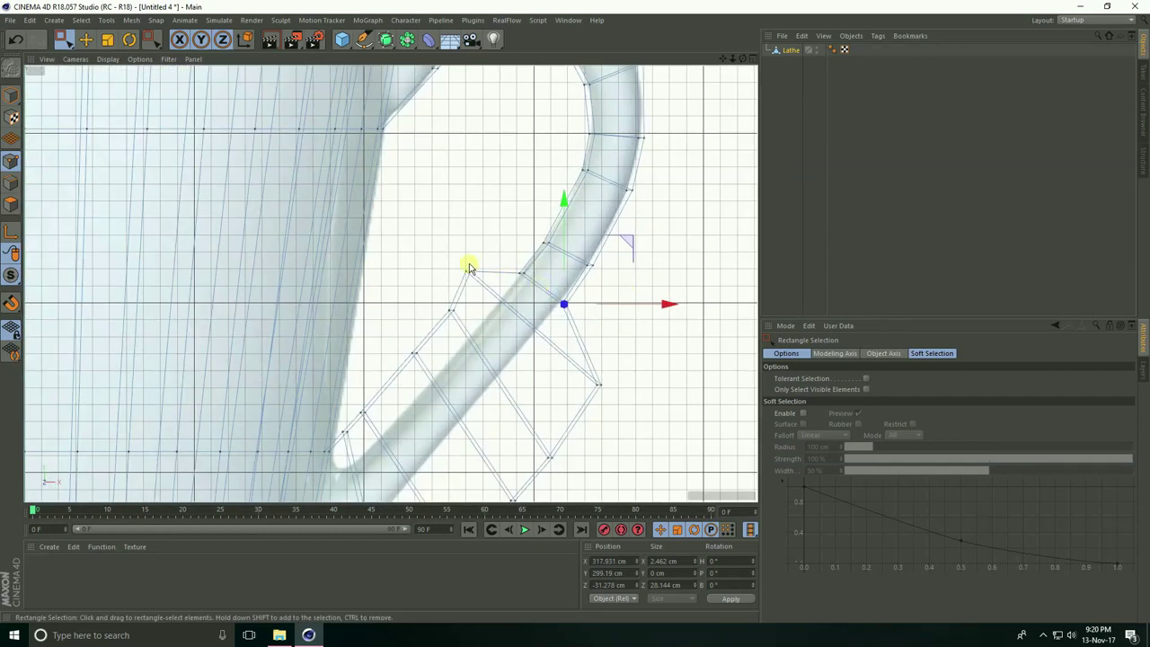
{"action": "left_click_drag", "start_coordinate": [481, 289], "coordinate": [482, 287]}
{"action": "left_click_drag", "start_coordinate": [523, 210], "coordinate": [555, 246]}
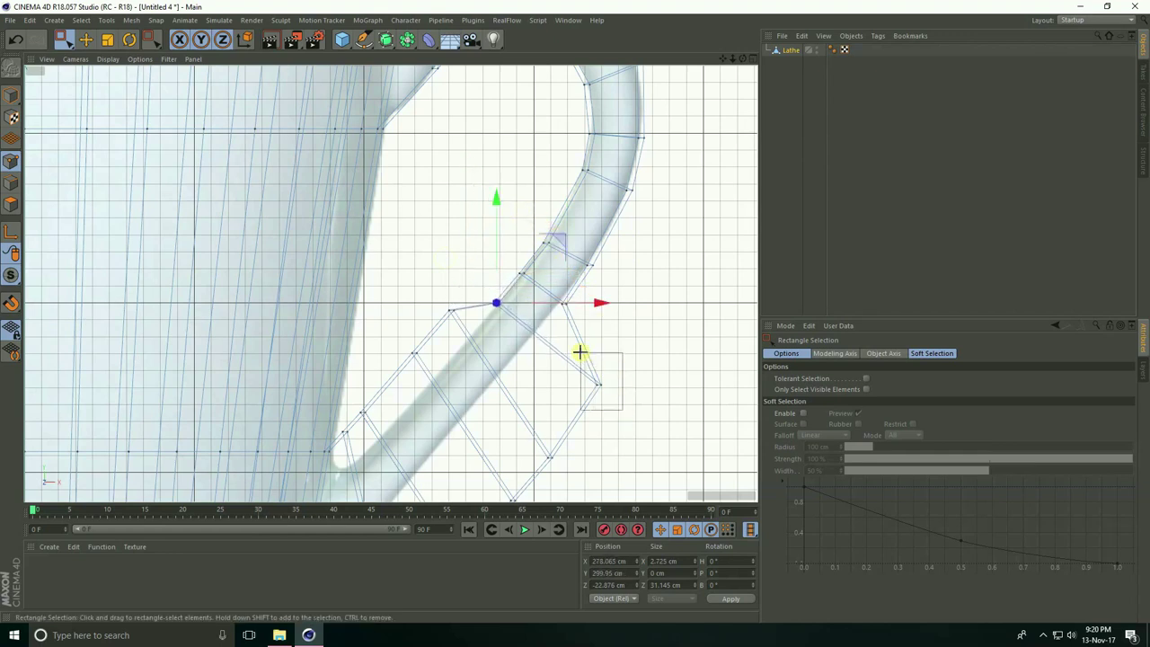
{"action": "left_click_drag", "start_coordinate": [580, 353], "coordinate": [580, 353]}
{"action": "left_click_drag", "start_coordinate": [710, 387], "coordinate": [634, 378]}
{"action": "left_click_drag", "start_coordinate": [596, 320], "coordinate": [596, 278]}
{"action": "left_click_drag", "start_coordinate": [457, 330], "coordinate": [456, 330]}
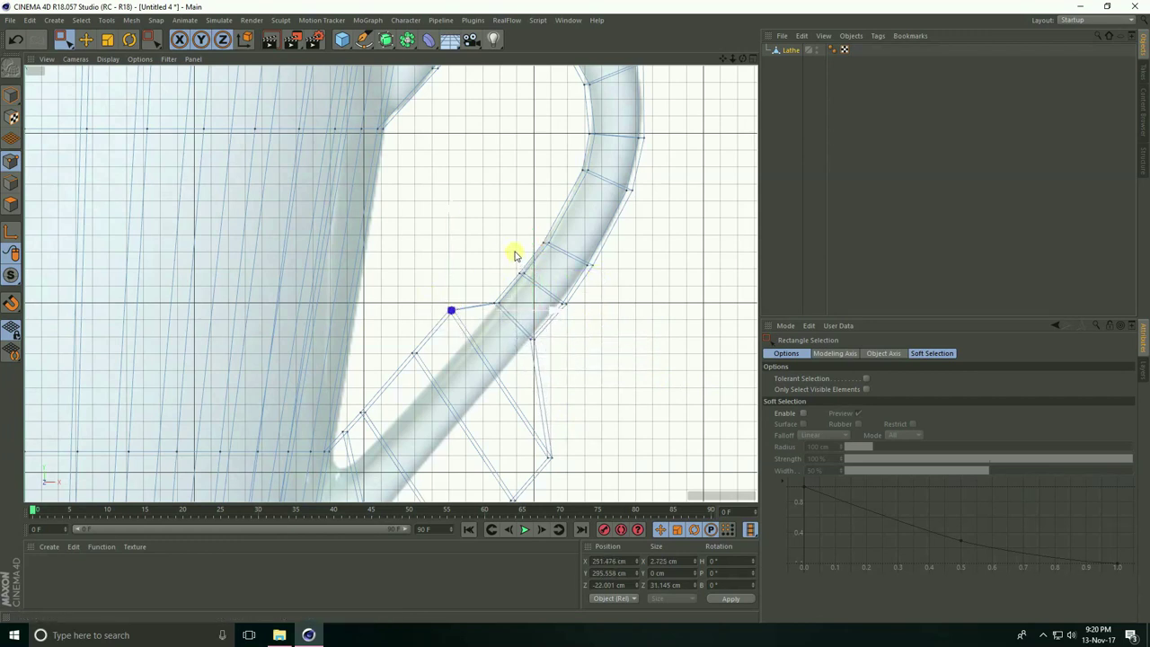
{"action": "left_click_drag", "start_coordinate": [516, 251], "coordinate": [525, 293]}
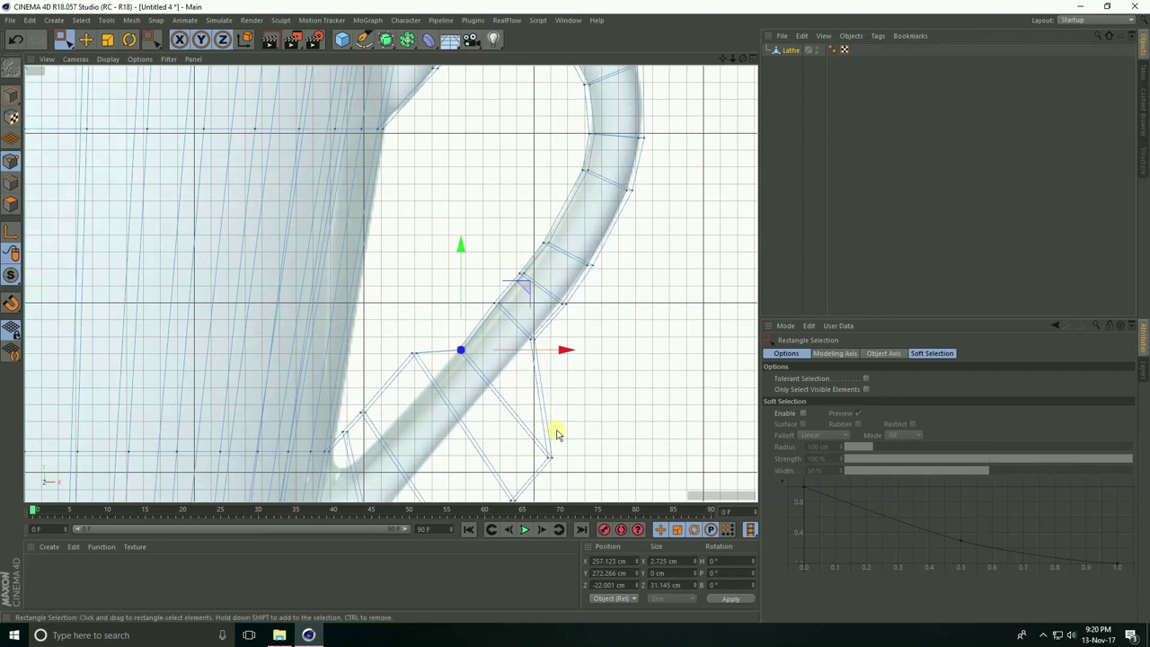
{"action": "left_click_drag", "start_coordinate": [534, 449], "coordinate": [535, 449]}
{"action": "left_click_drag", "start_coordinate": [614, 395], "coordinate": [546, 321]}
Lower the inner points near the handle base and move the right corner onto the handle.
{"action": "scroll", "coordinate": [500, 225], "scroll_direction": "down", "scroll_amount": 4}
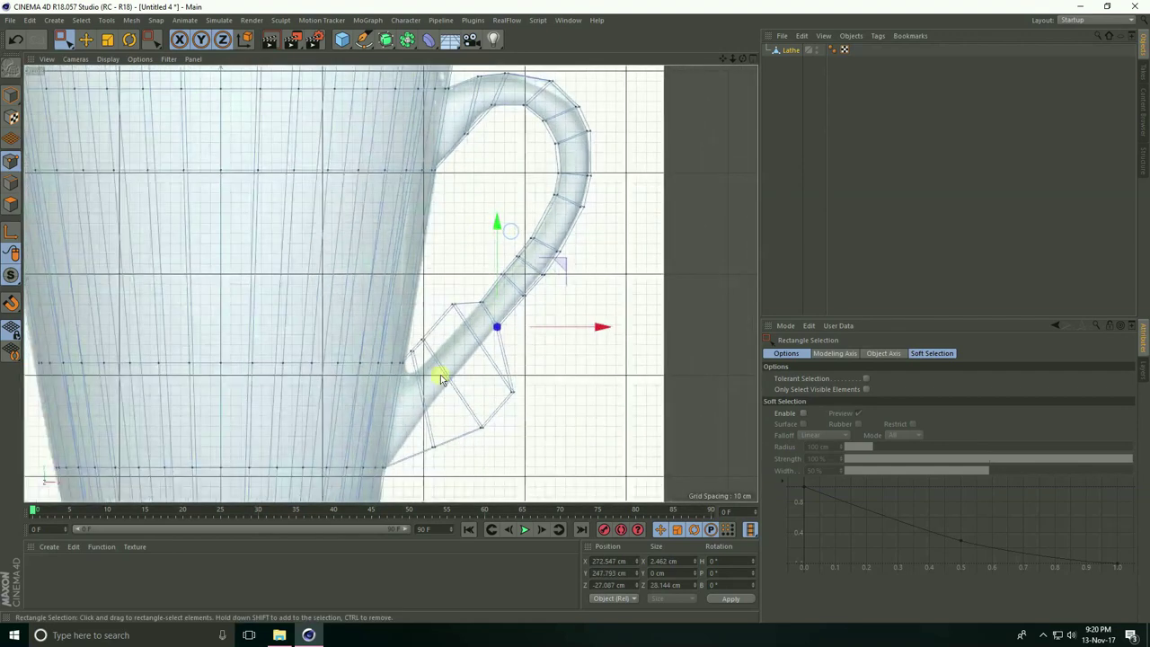
{"action": "scroll", "coordinate": [464, 402], "scroll_direction": "up", "scroll_amount": 2}
{"action": "left_click_drag", "start_coordinate": [472, 289], "coordinate": [447, 259]}
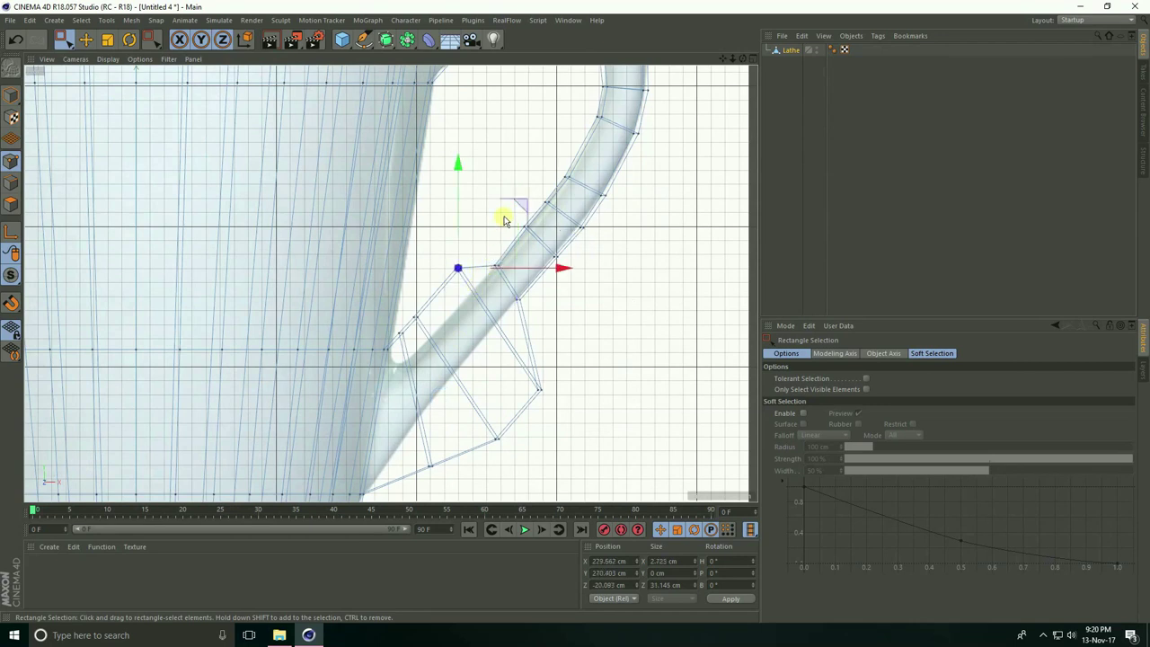
{"action": "left_click_drag", "start_coordinate": [506, 218], "coordinate": [523, 246]}
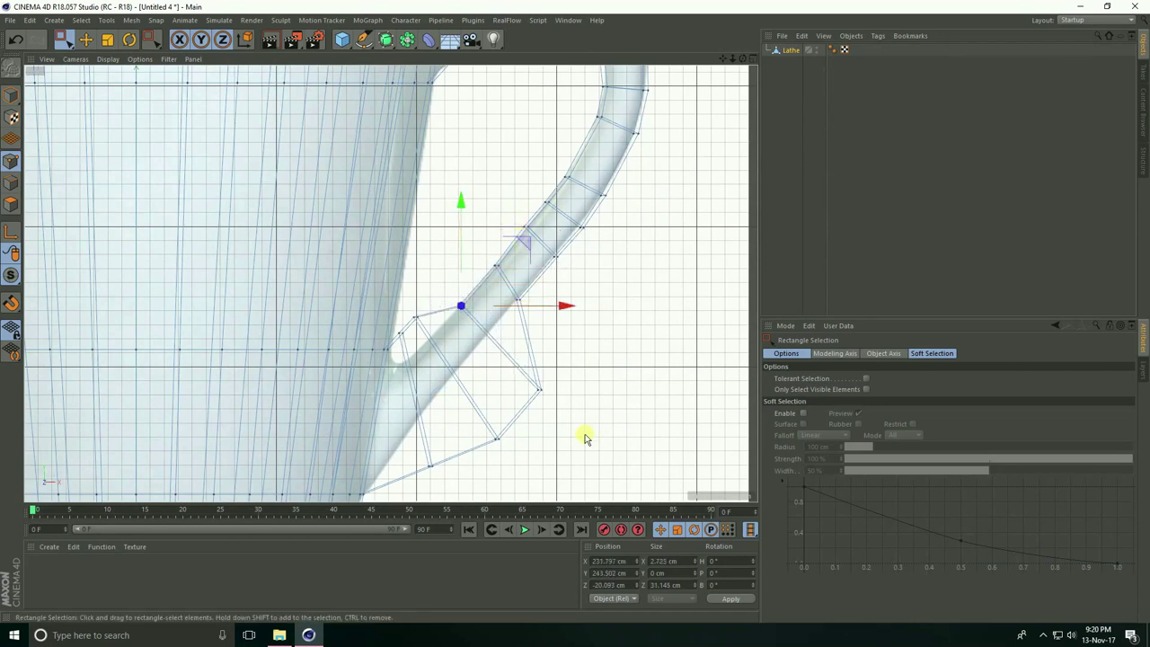
{"action": "left_click", "coordinate": [539, 389]}
{"action": "left_click_drag", "start_coordinate": [596, 333], "coordinate": [549, 278]}
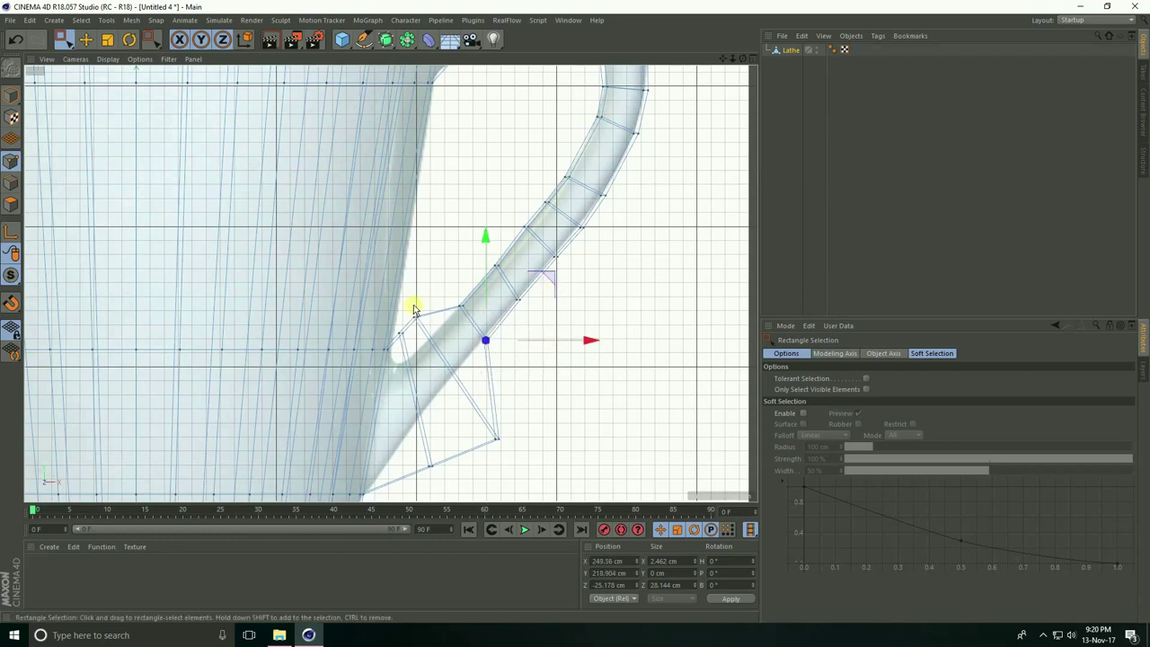
{"action": "left_click", "coordinate": [422, 339]}
{"action": "left_click_drag", "start_coordinate": [477, 254], "coordinate": [497, 276]}
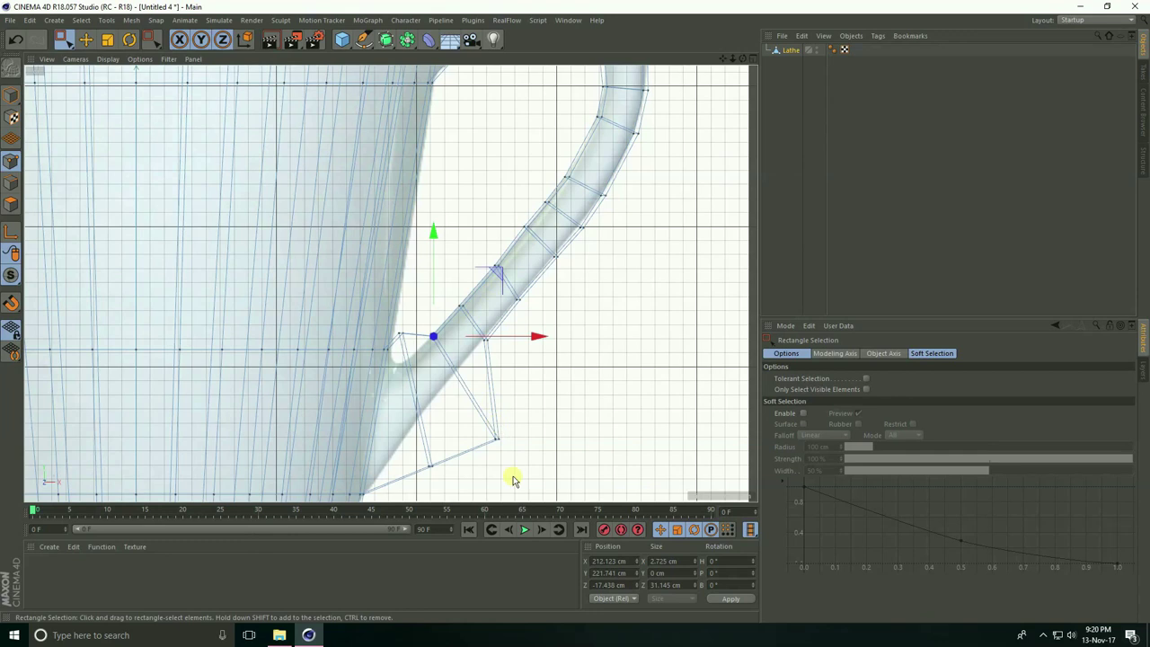
Join the lowest cage points to the mug body where the handle meets it.
{"action": "left_click_drag", "start_coordinate": [478, 404], "coordinate": [478, 404]}
{"action": "left_click_drag", "start_coordinate": [560, 378], "coordinate": [515, 319]}
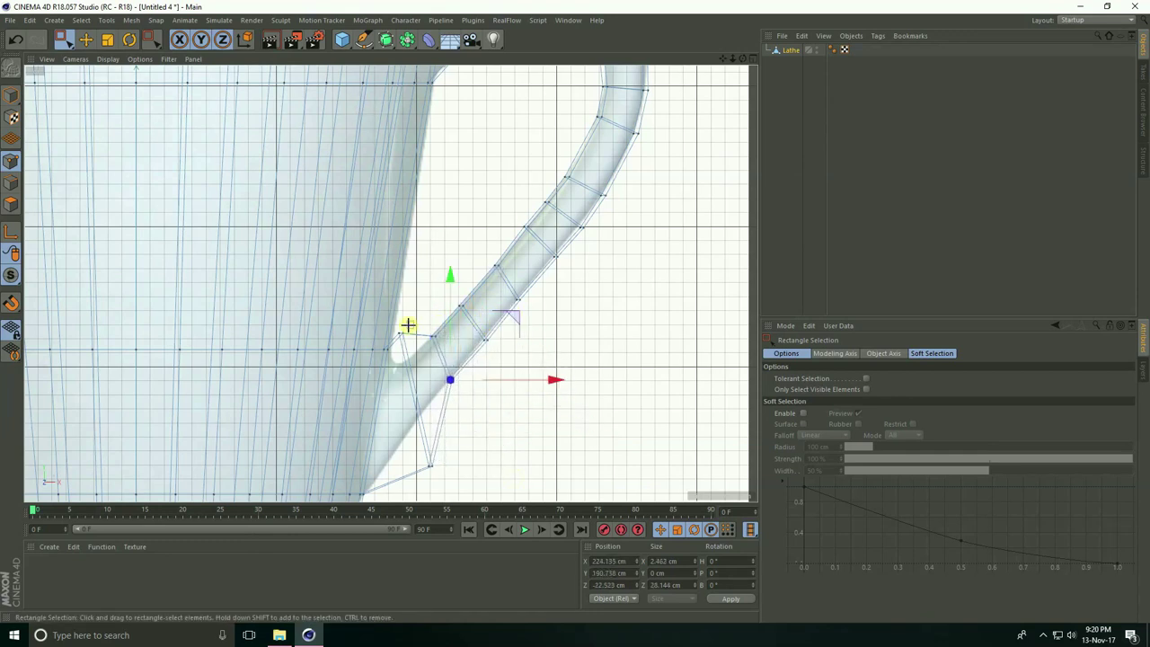
{"action": "left_click", "coordinate": [393, 347]}
{"action": "mouse_move", "coordinate": [403, 249]}
{"action": "left_mouse_down"}
{"action": "mouse_move", "coordinate": [398, 236]}
{"action": "mouse_move", "coordinate": [403, 261]}
{"action": "left_mouse_up"}
{"action": "left_click_drag", "start_coordinate": [408, 454], "coordinate": [409, 454]}
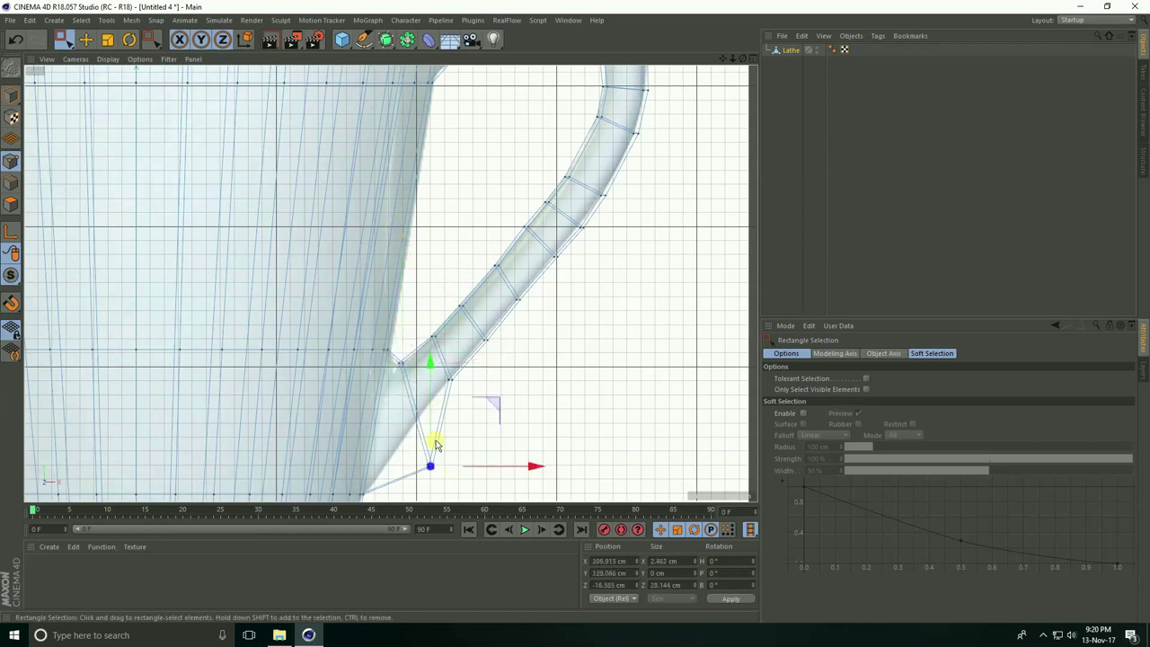
{"action": "left_click_drag", "start_coordinate": [486, 411], "coordinate": [483, 356]}
{"action": "scroll", "coordinate": [429, 342], "scroll_direction": "down", "scroll_amount": 4}
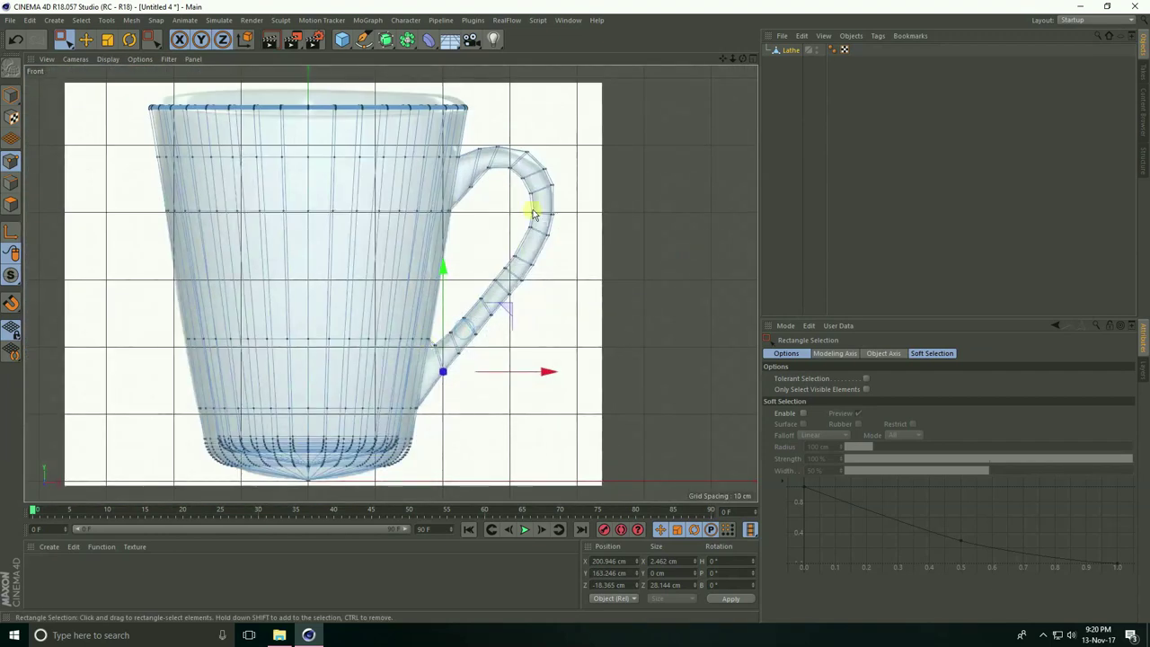
Nudge the top handle point slightly left and down.
{"action": "scroll", "coordinate": [532, 213], "scroll_direction": "up", "scroll_amount": 3}
{"action": "scroll", "coordinate": [539, 141], "scroll_direction": "up", "scroll_amount": 2}
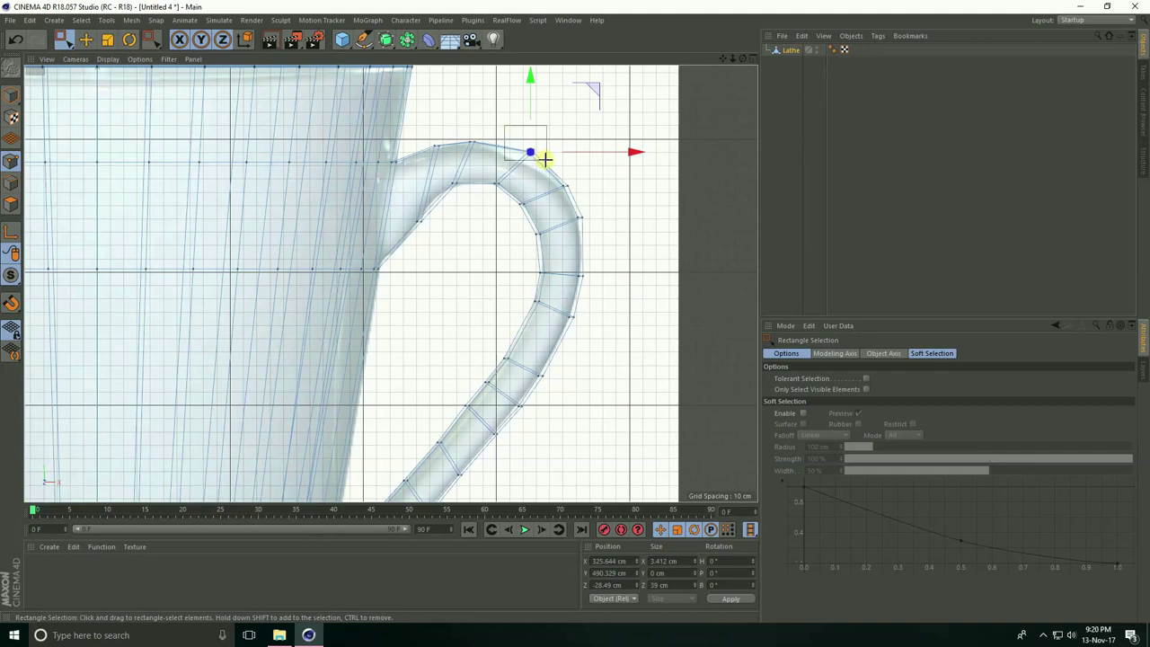
{"action": "left_click_drag", "start_coordinate": [630, 153], "coordinate": [623, 153]}
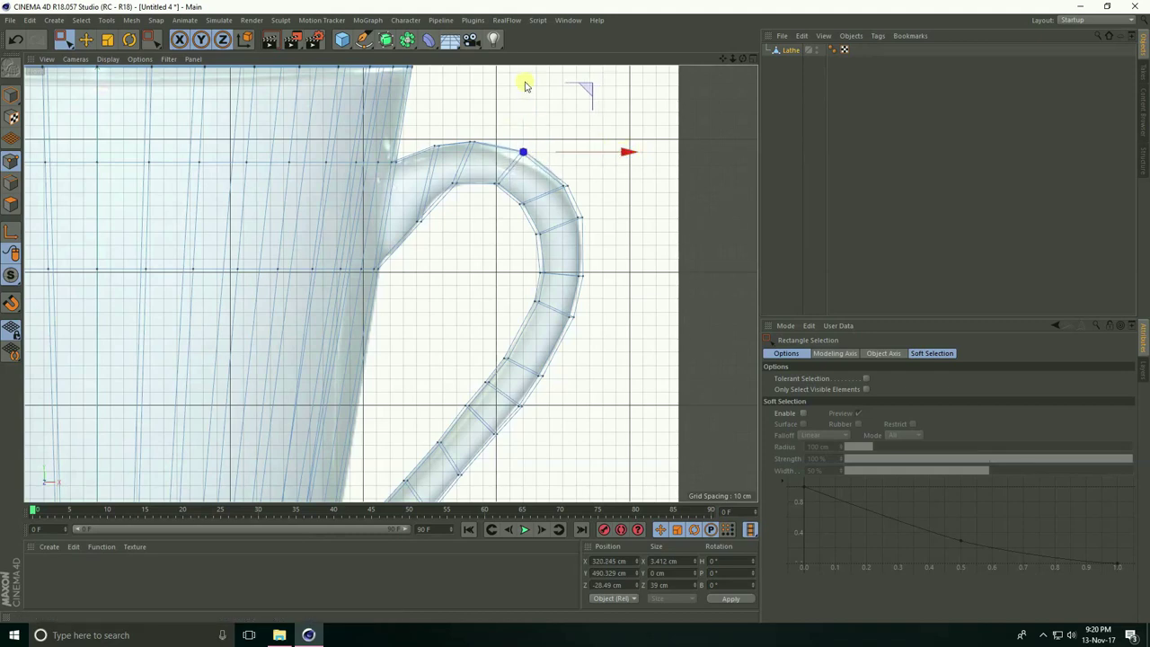
{"action": "left_click_drag", "start_coordinate": [526, 85], "coordinate": [523, 80]}
Adjust a point on the handle bend, then display all four views.
{"action": "scroll", "coordinate": [517, 196], "scroll_direction": "down", "scroll_amount": 1}
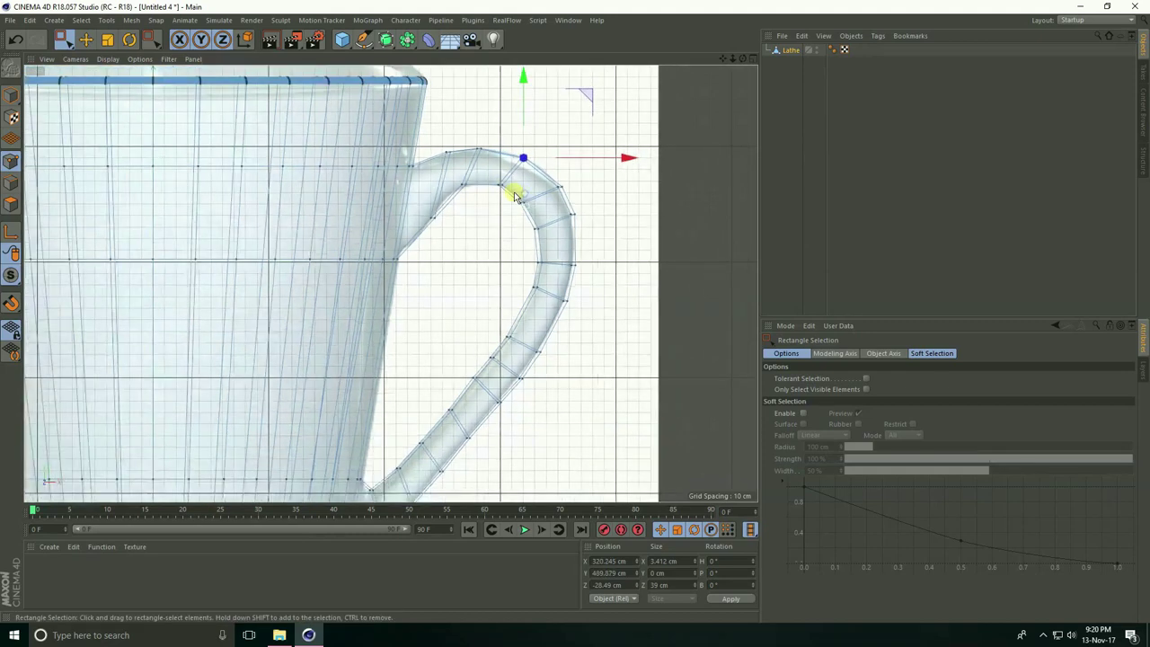
{"action": "left_click_drag", "start_coordinate": [516, 343], "coordinate": [519, 344]}
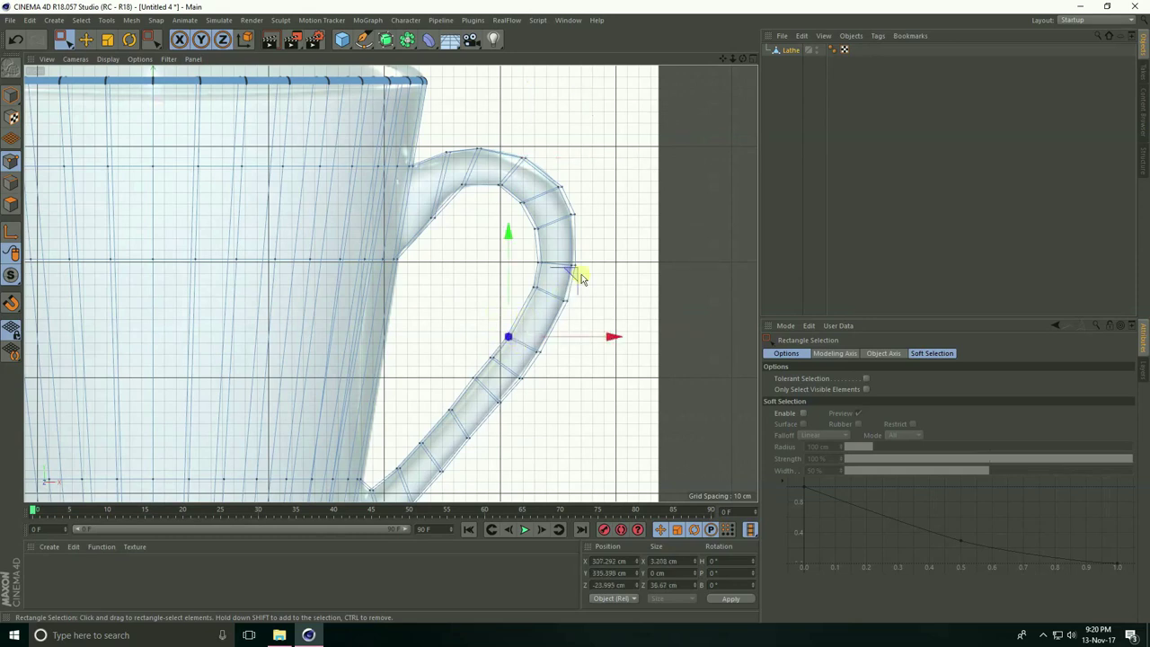
{"action": "left_click_drag", "start_coordinate": [580, 278], "coordinate": [576, 276]}
{"action": "scroll", "coordinate": [576, 275], "scroll_direction": "down", "scroll_amount": 3}
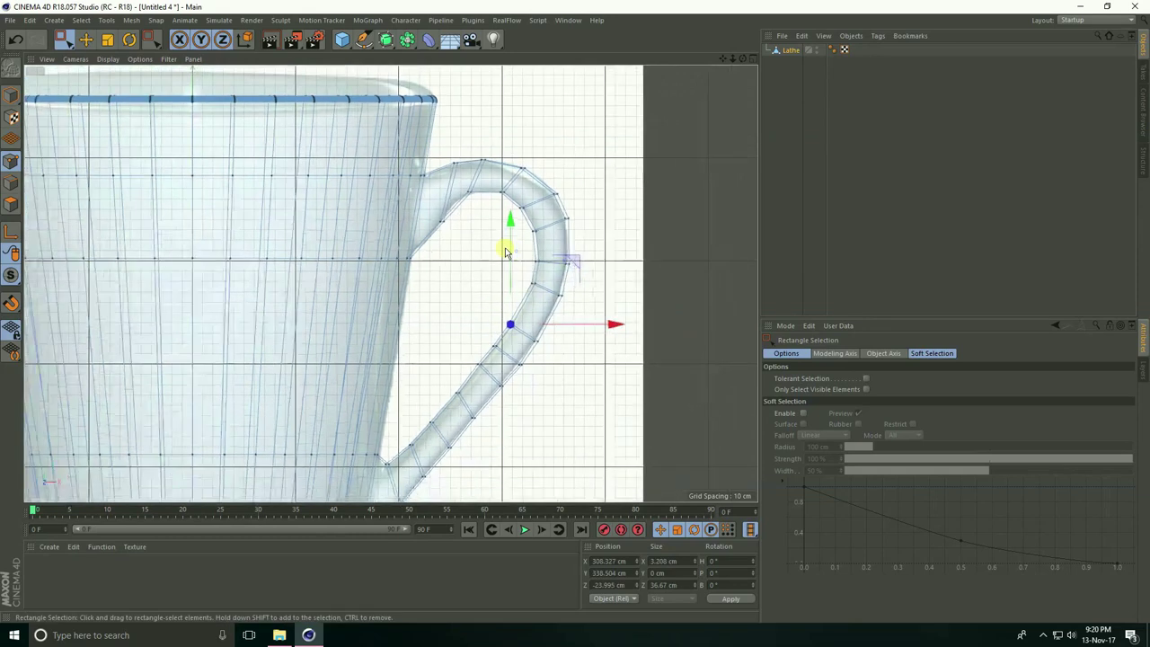
{"action": "scroll", "coordinate": [503, 368], "scroll_direction": "up", "scroll_amount": 5}
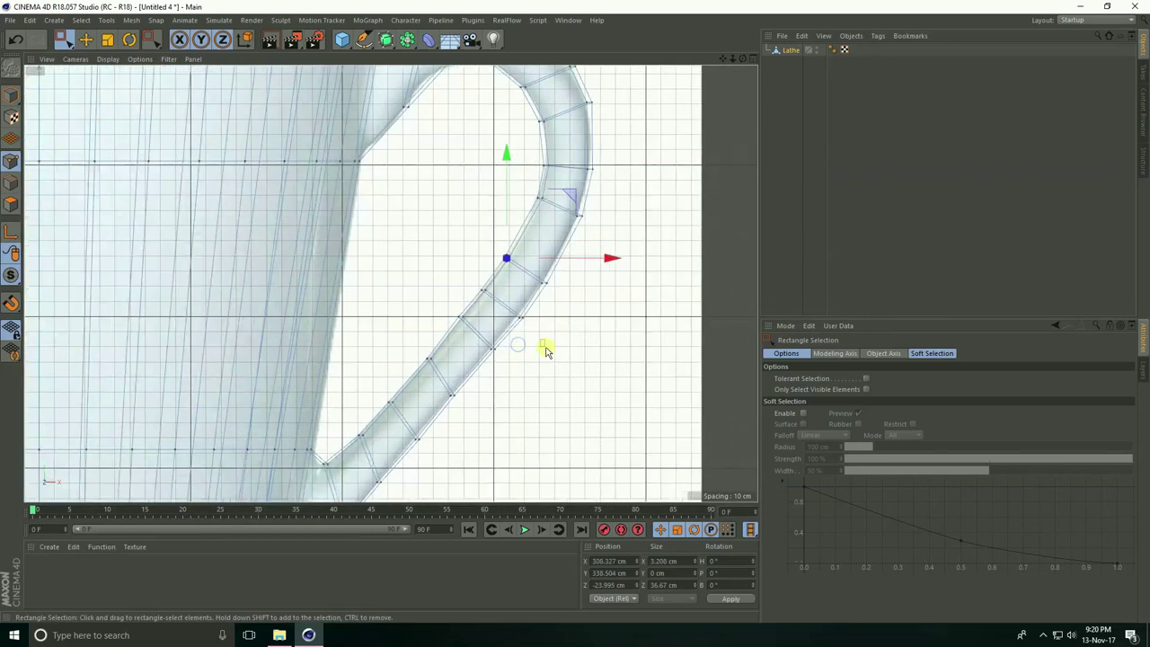
{"action": "left_click_drag", "start_coordinate": [547, 354], "coordinate": [500, 291]}
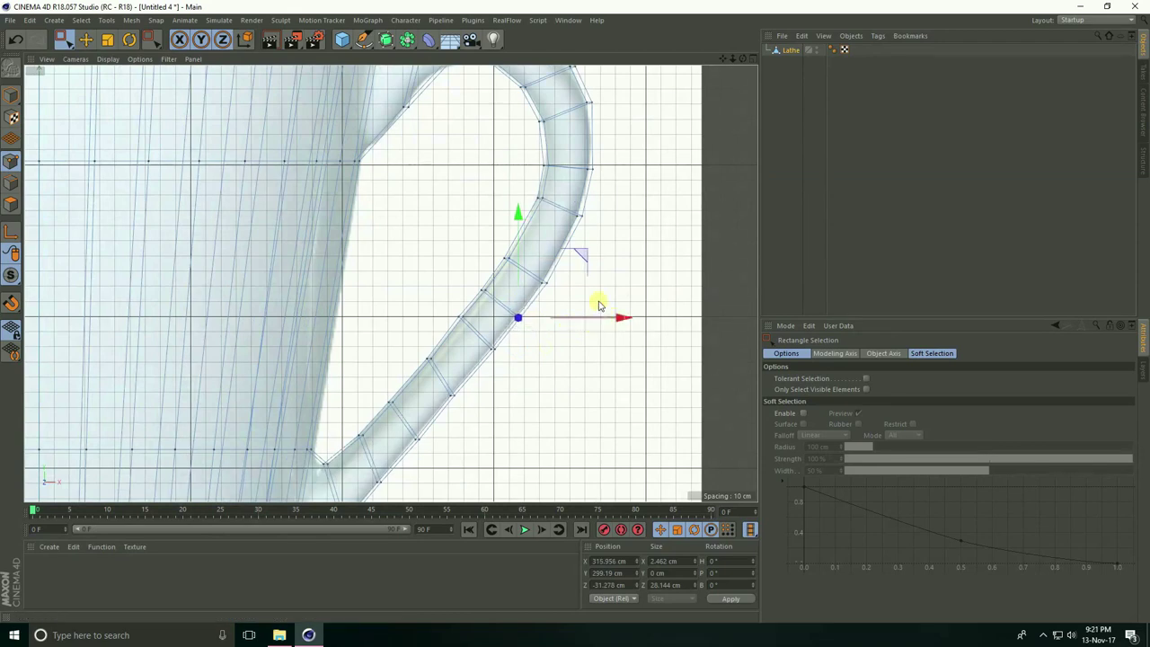
{"action": "left_click", "coordinate": [742, 57]}
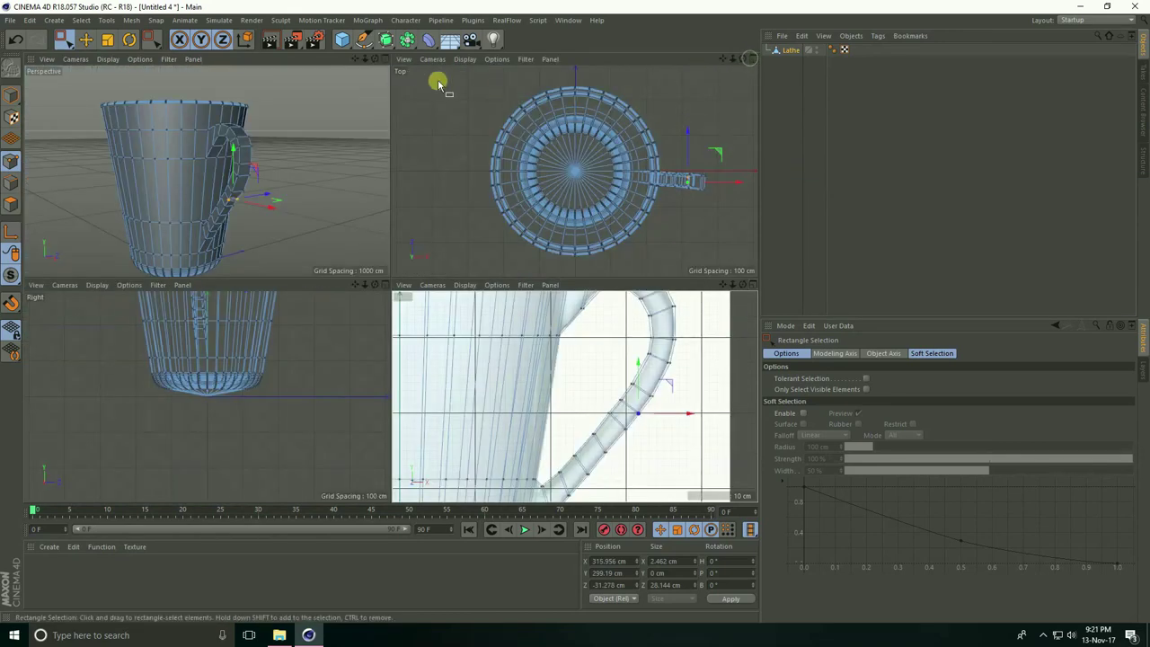
Maximize the Perspective view and put the Lathe mug under a new Subdivision Surface.
{"action": "left_click", "coordinate": [383, 58]}
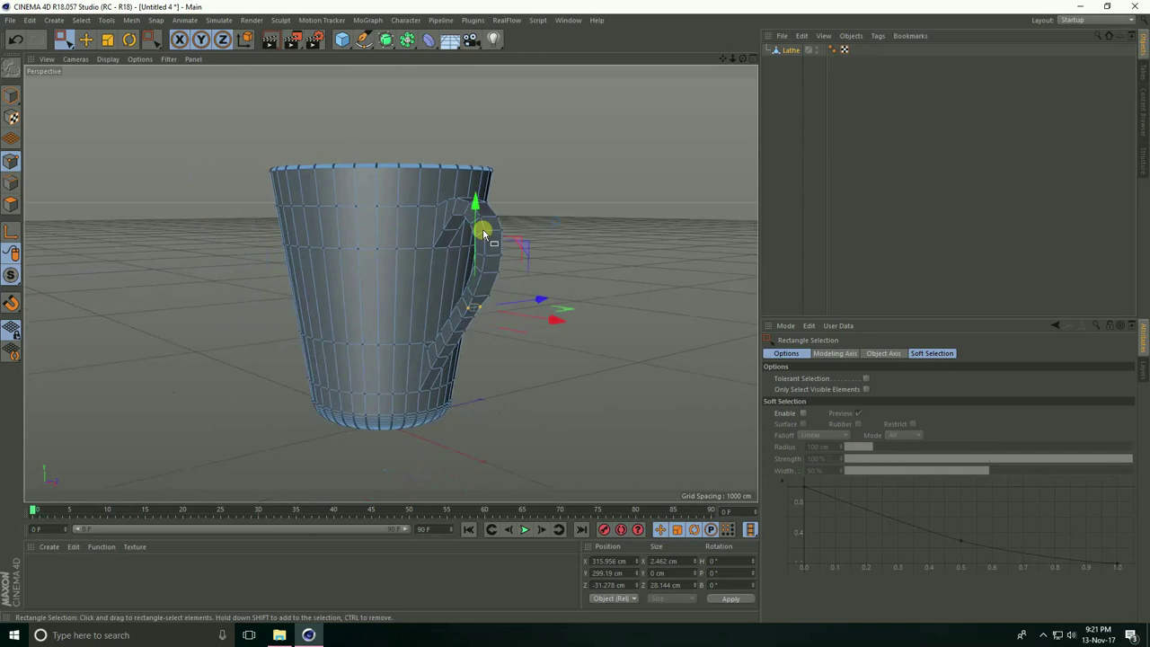
{"action": "left_click_drag", "start_coordinate": [483, 234], "coordinate": [414, 310], "text": "alt"}
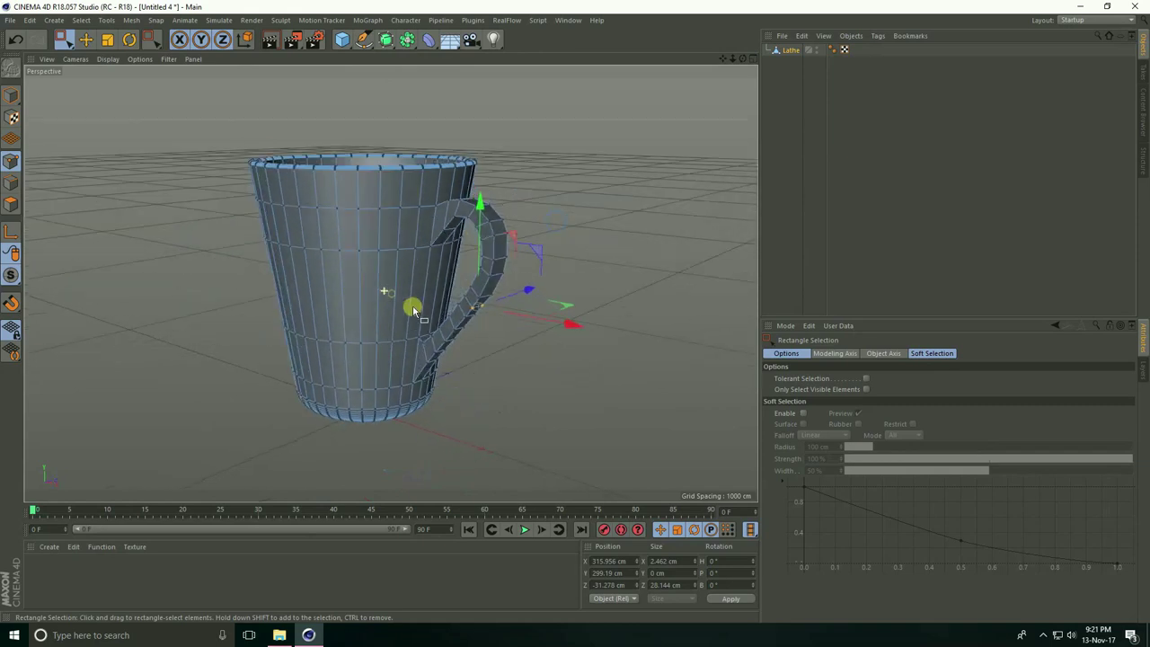
{"action": "left_click", "coordinate": [11, 95]}
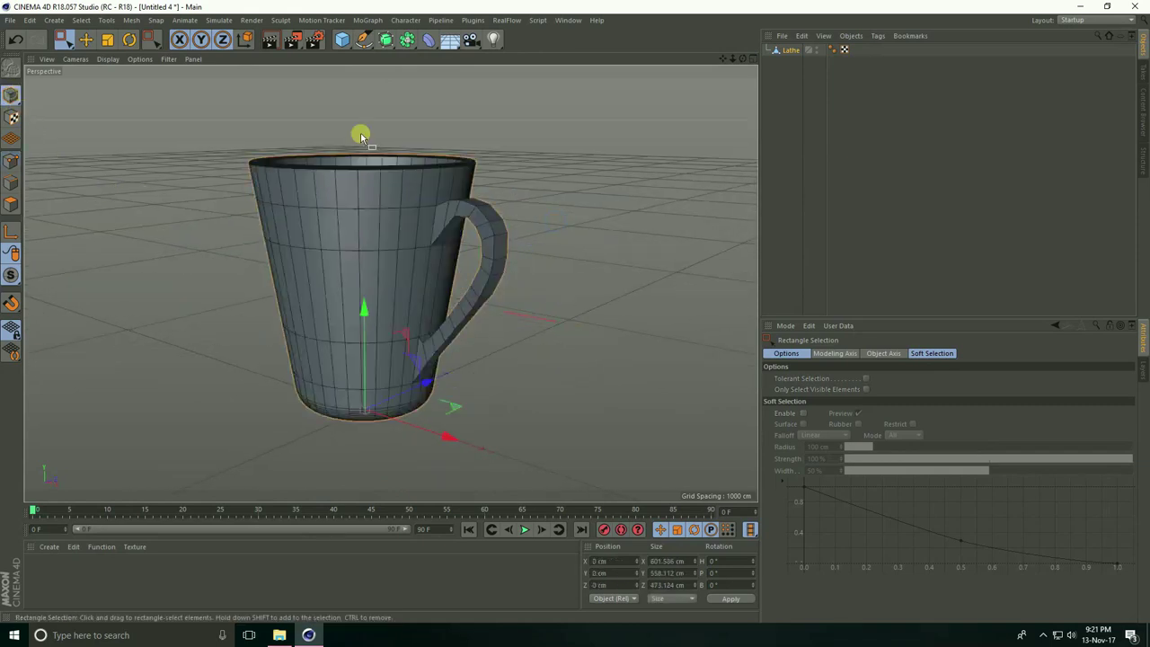
{"action": "left_click", "coordinate": [387, 41]}
{"action": "left_click", "coordinate": [481, 58]}
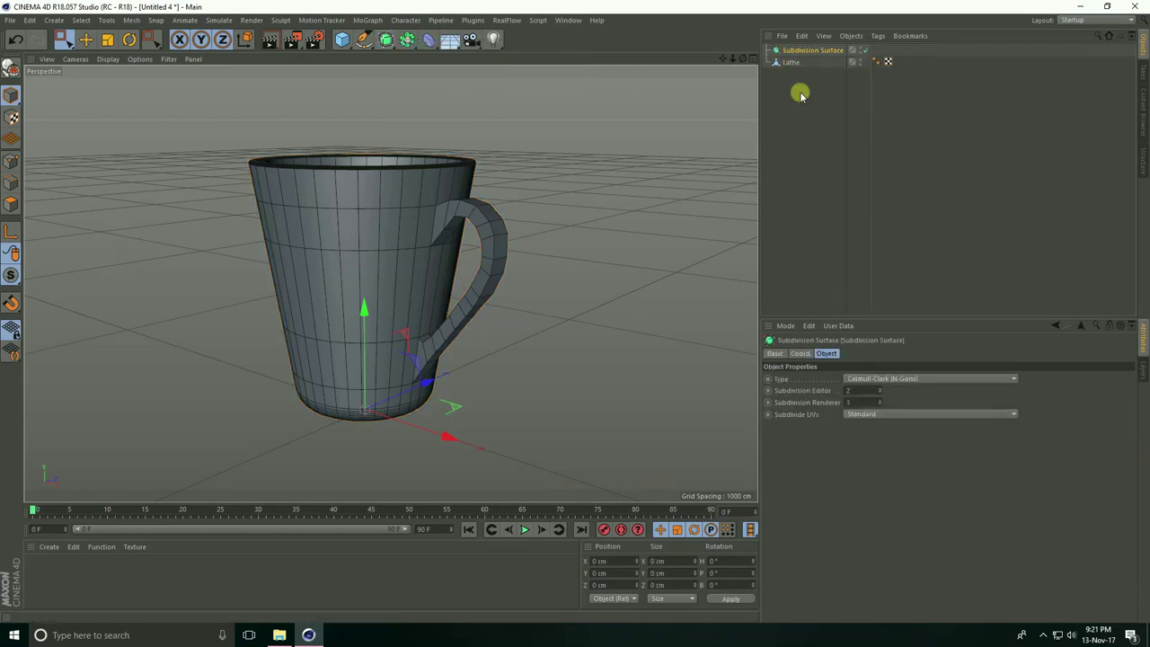
{"action": "left_click", "coordinate": [791, 62]}
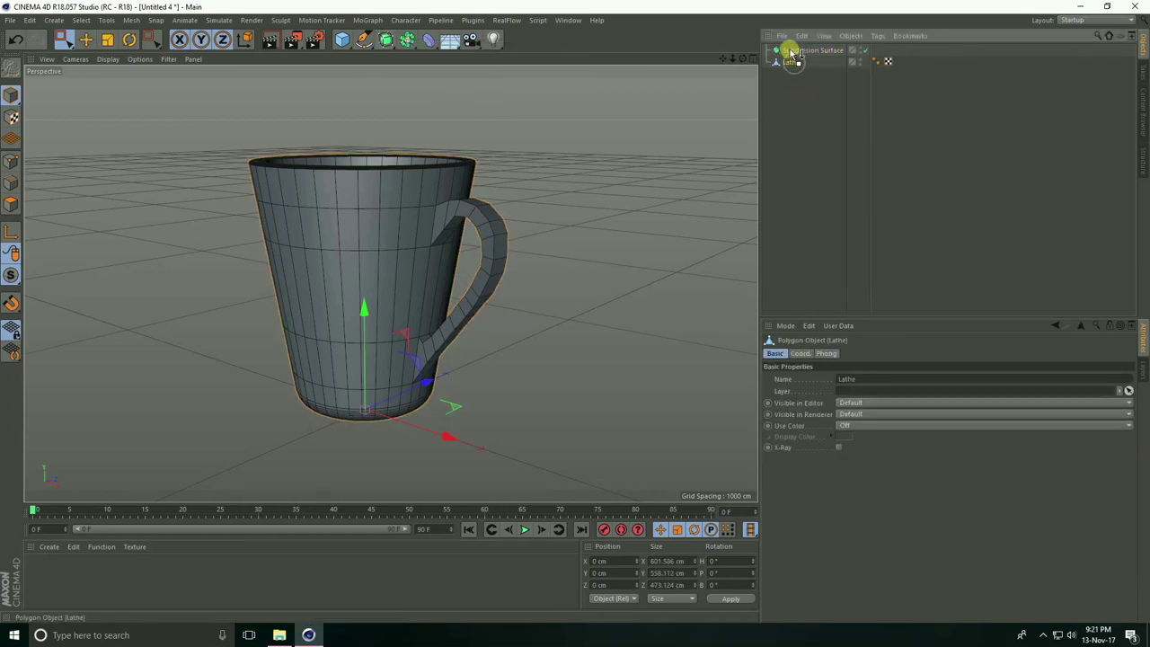
{"action": "left_click_drag", "start_coordinate": [790, 53], "coordinate": [790, 46]}
Display the smoothed mug in Gouraud Shading without wireframe lines.
{"action": "left_click_drag", "start_coordinate": [578, 239], "coordinate": [602, 248], "text": "alt"}
{"action": "left_click", "coordinate": [108, 59]}
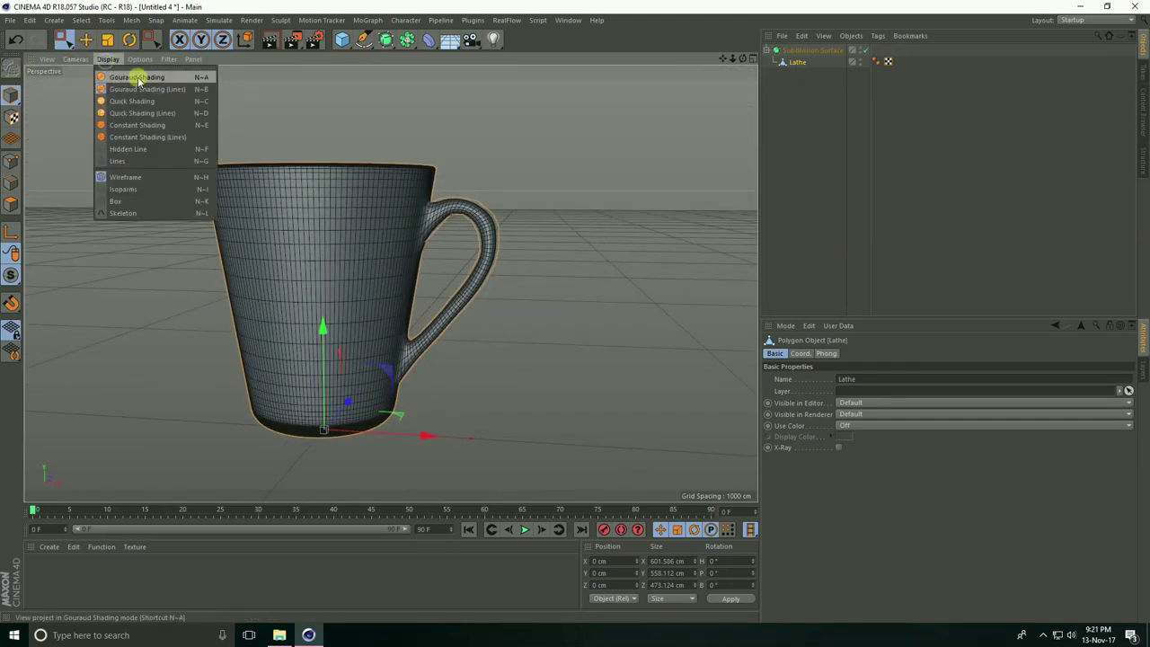
{"action": "left_click", "coordinate": [134, 78]}
{"action": "left_click", "coordinate": [533, 115]}
{"action": "left_click_drag", "start_coordinate": [508, 260], "coordinate": [437, 255], "text": "alt"}
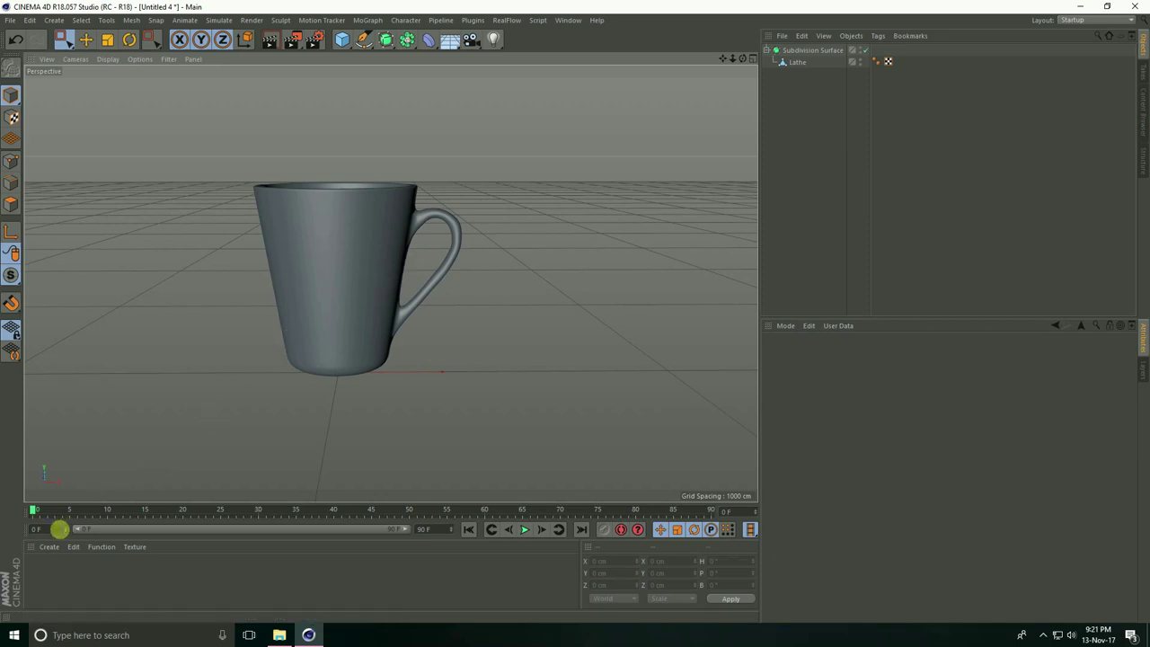
{"action": "left_click", "coordinate": [48, 546]}
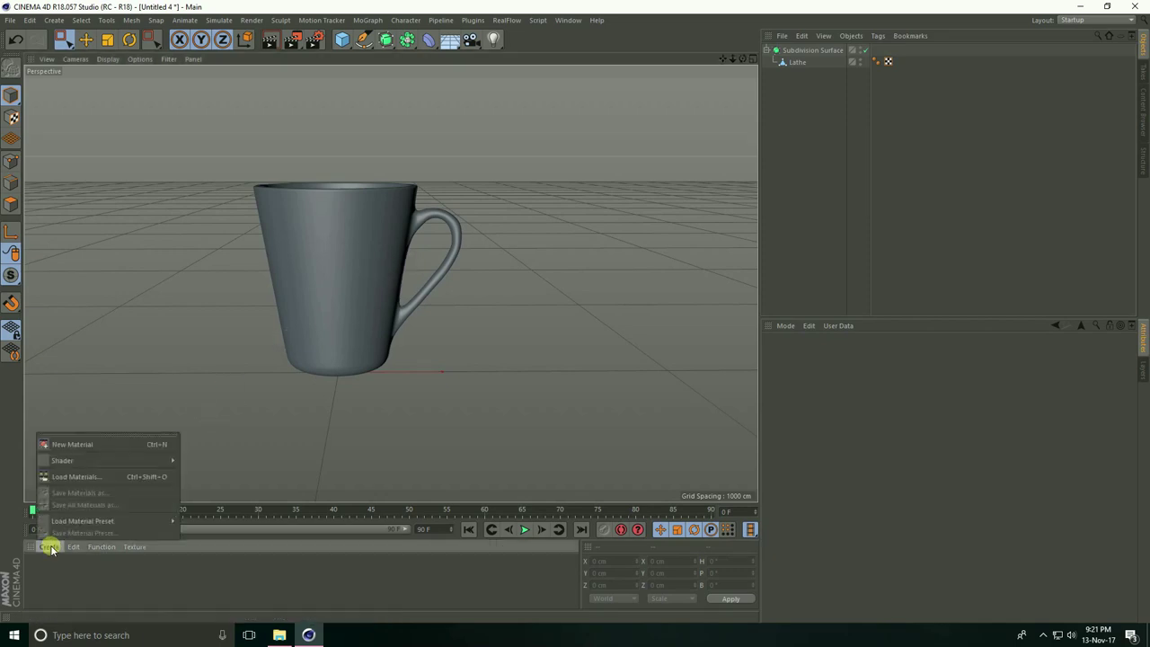
Load the MercyMat material file via Create > Load Materials.
{"action": "left_click", "coordinate": [99, 477]}
{"action": "left_click", "coordinate": [226, 108]}
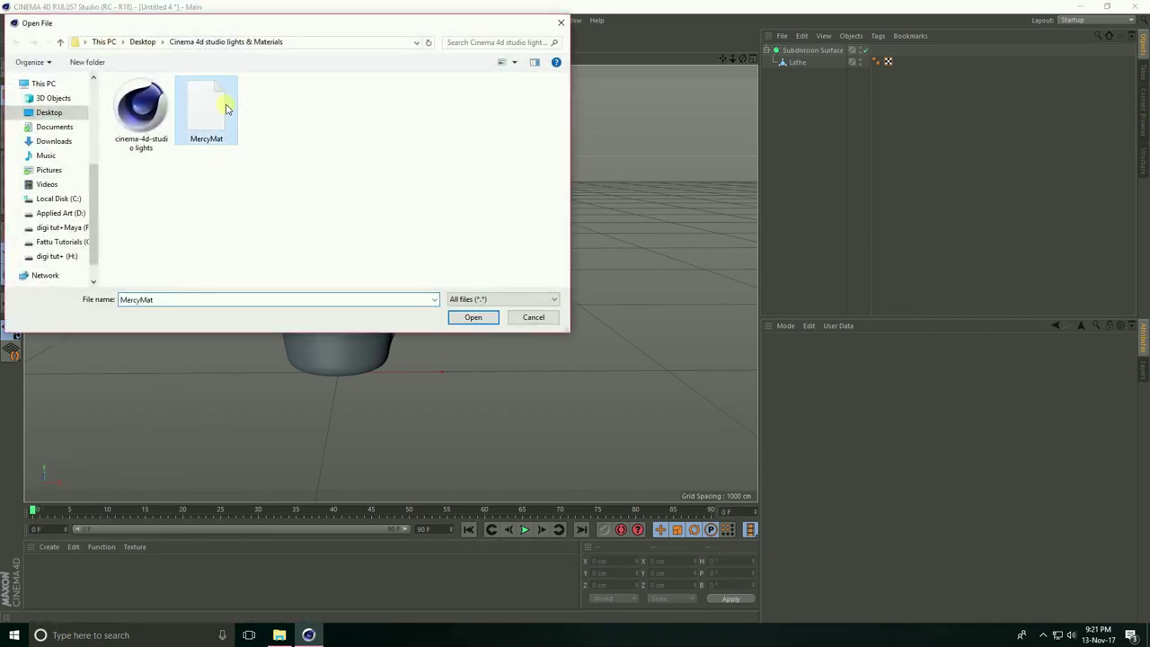
{"action": "left_click", "coordinate": [473, 318]}
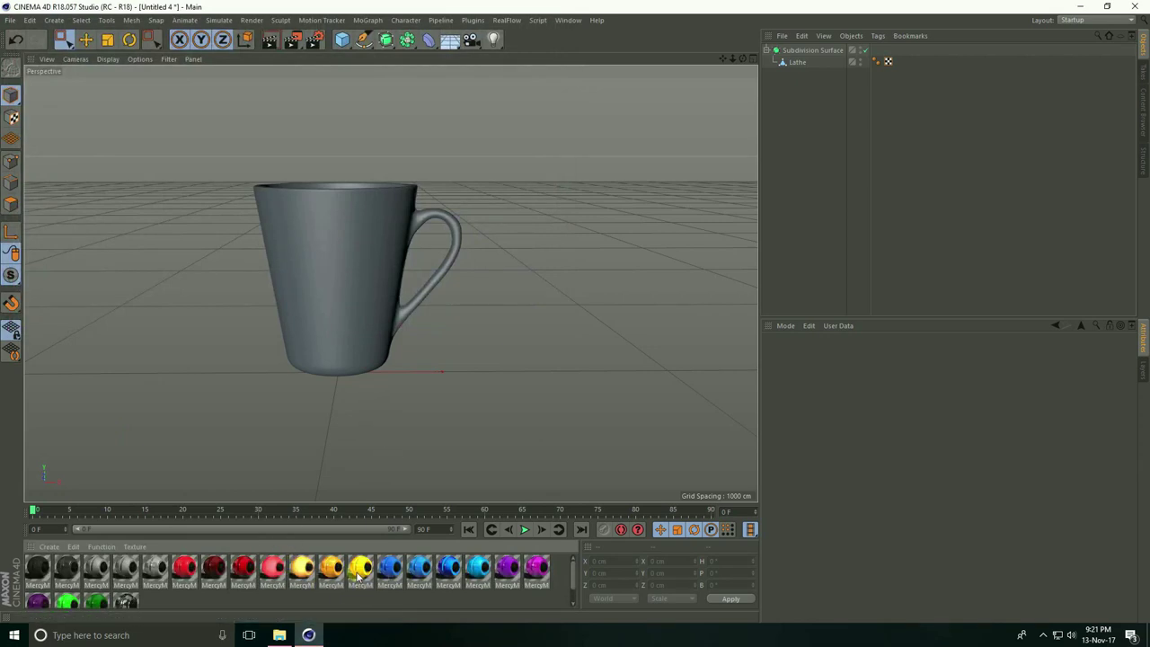
Make the mug yellow and place a duplicate of it to the left.
{"action": "left_click_drag", "start_coordinate": [344, 395], "coordinate": [339, 324]}
{"action": "scroll", "coordinate": [523, 321], "scroll_direction": "down", "scroll_amount": 2}
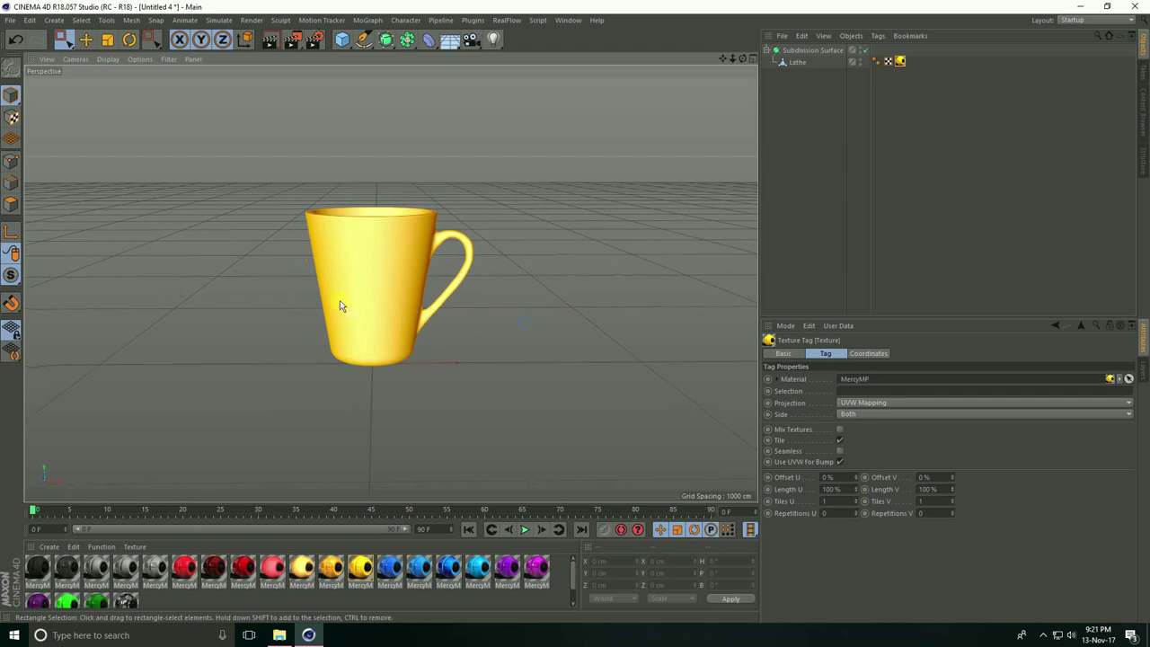
{"action": "left_click", "coordinate": [810, 49]}
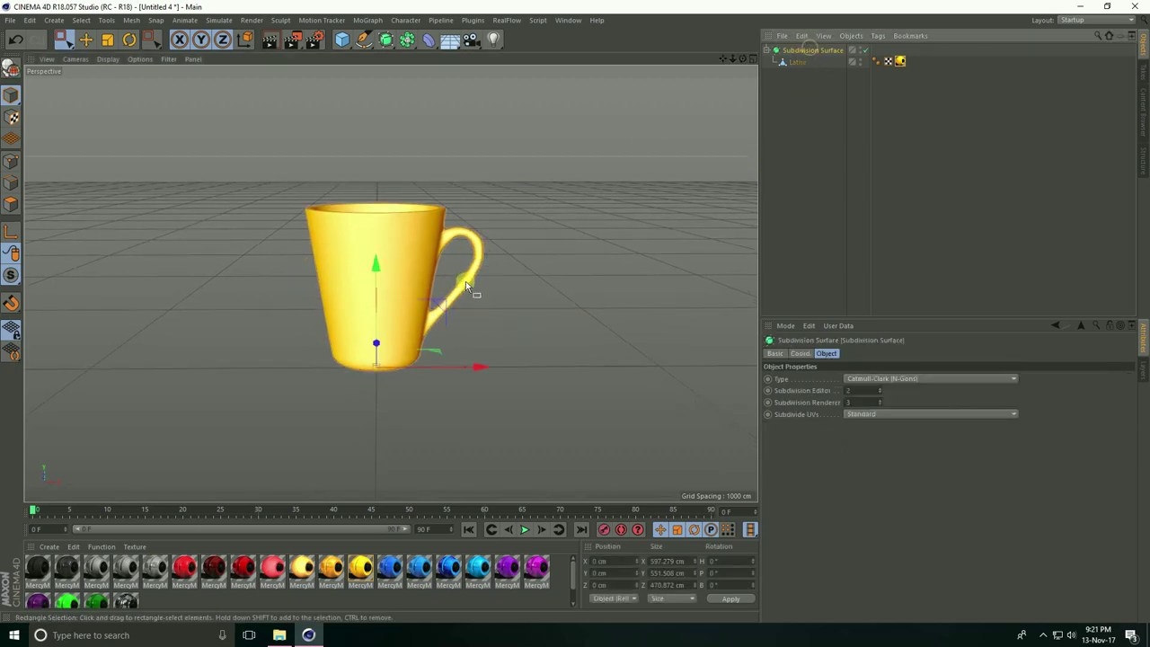
{"action": "key", "text": "ctrl+c"}
{"action": "key", "text": "ctrl+v"}
{"action": "left_click_drag", "start_coordinate": [477, 378], "coordinate": [309, 368]}
Turn the left copy about -33° heading and give it a light blue material.
{"action": "left_click", "coordinate": [129, 39]}
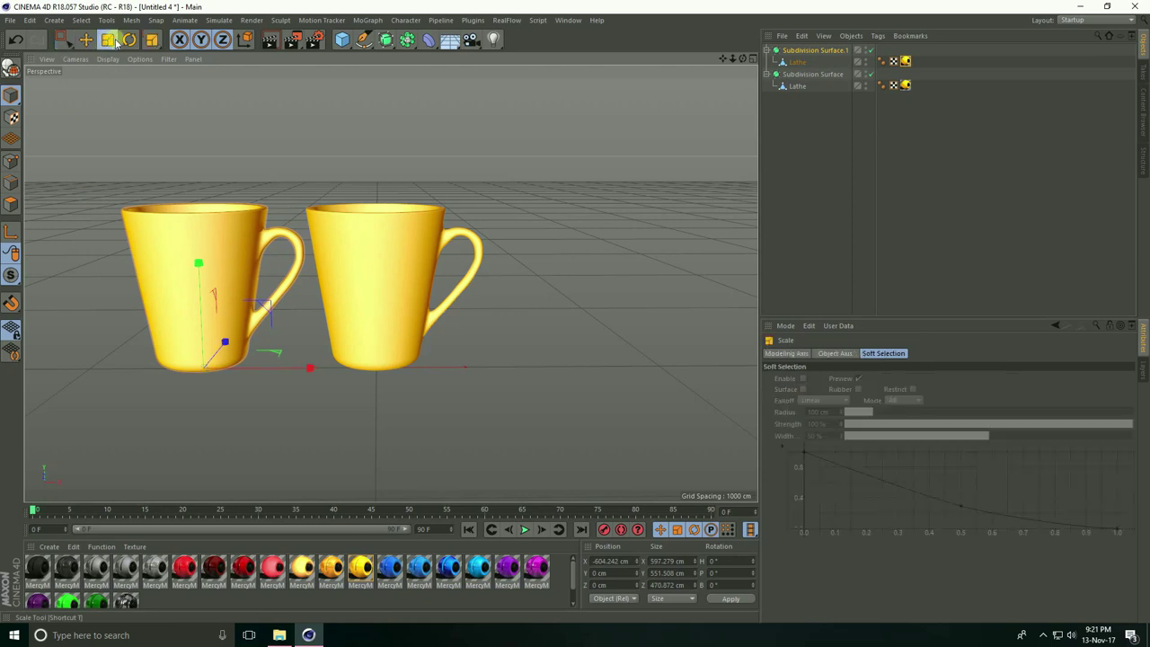
{"action": "left_click_drag", "start_coordinate": [239, 381], "coordinate": [231, 422]}
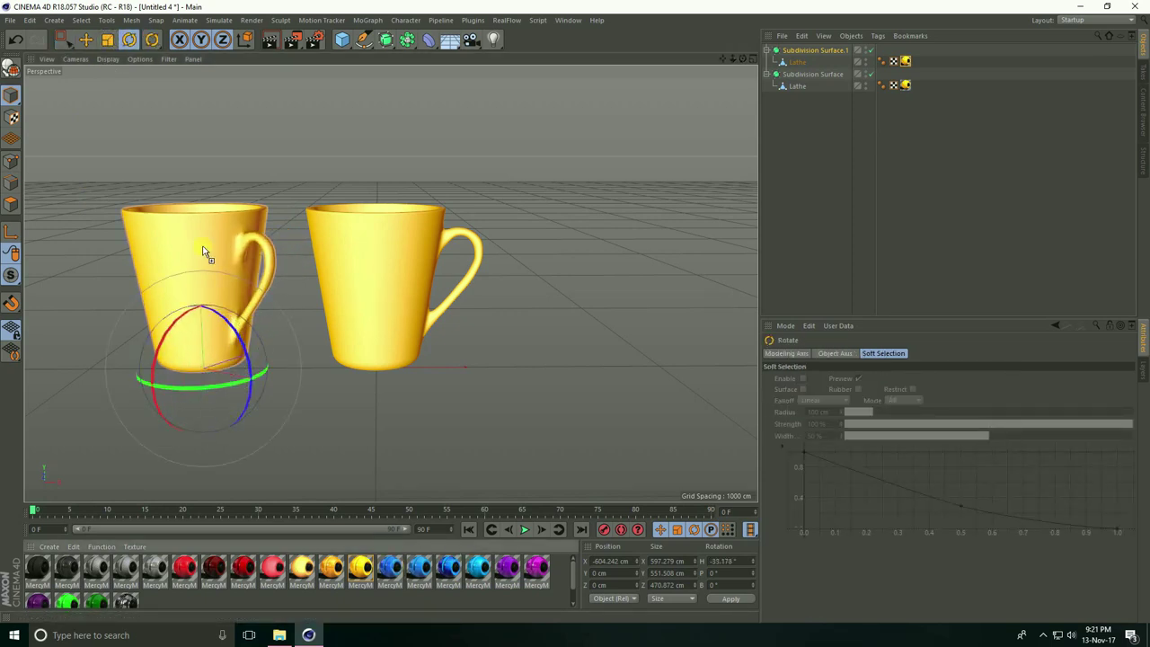
{"action": "left_click_drag", "start_coordinate": [205, 254], "coordinate": [206, 261]}
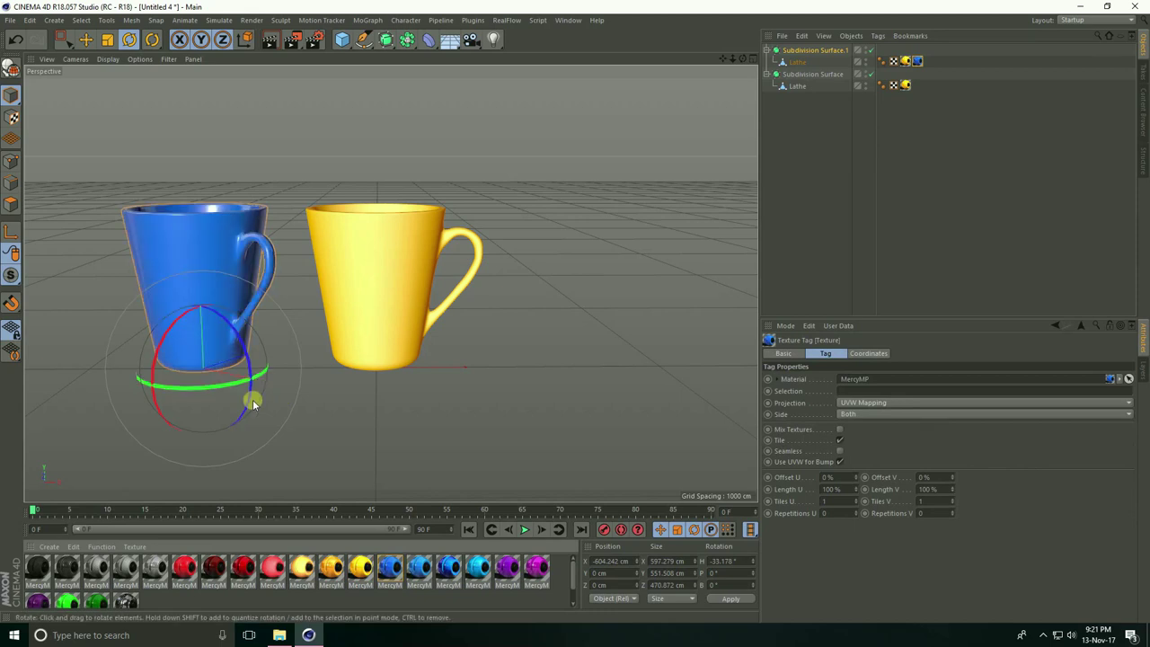
{"action": "left_click_drag", "start_coordinate": [367, 426], "coordinate": [198, 273]}
Duplicate the yellow mug and move the copy to the right.
{"action": "left_click", "coordinate": [396, 308]}
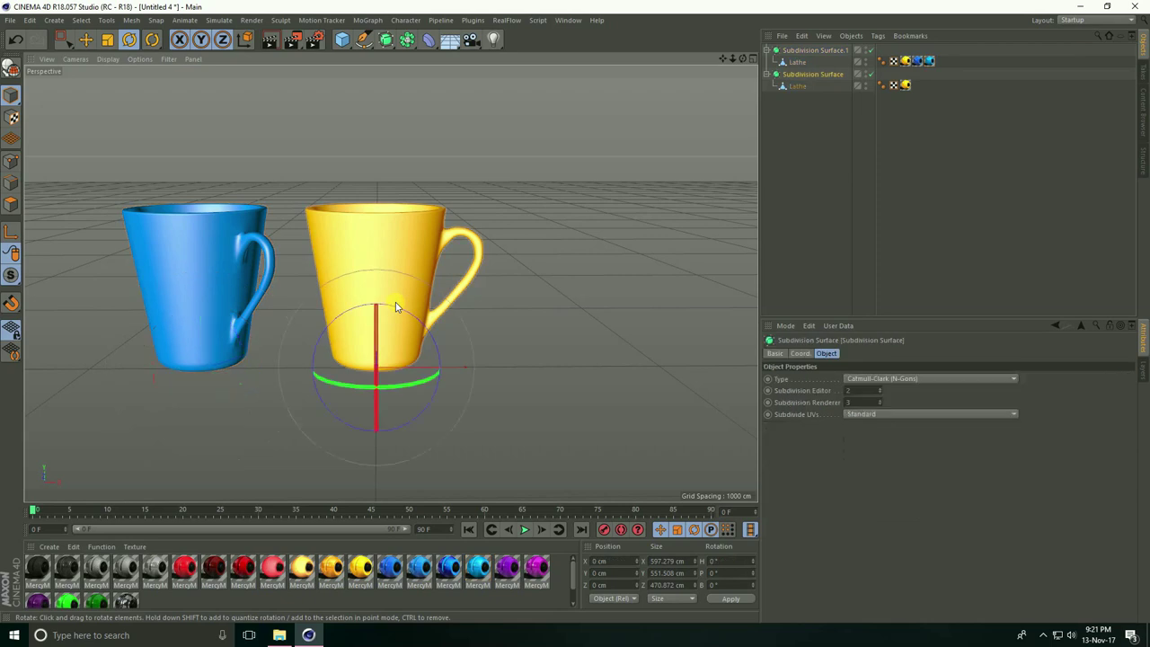
{"action": "left_click", "coordinate": [85, 39]}
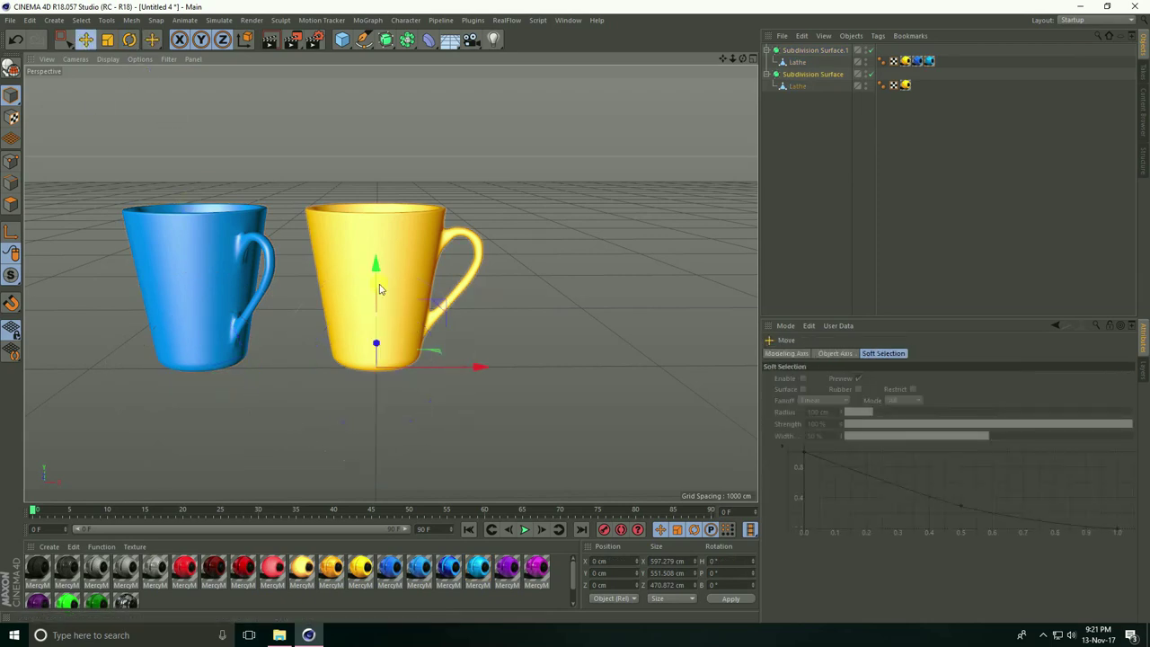
{"action": "key", "text": "ctrl+c"}
{"action": "key", "text": "ctrl+v"}
{"action": "left_click_drag", "start_coordinate": [487, 372], "coordinate": [680, 367]}
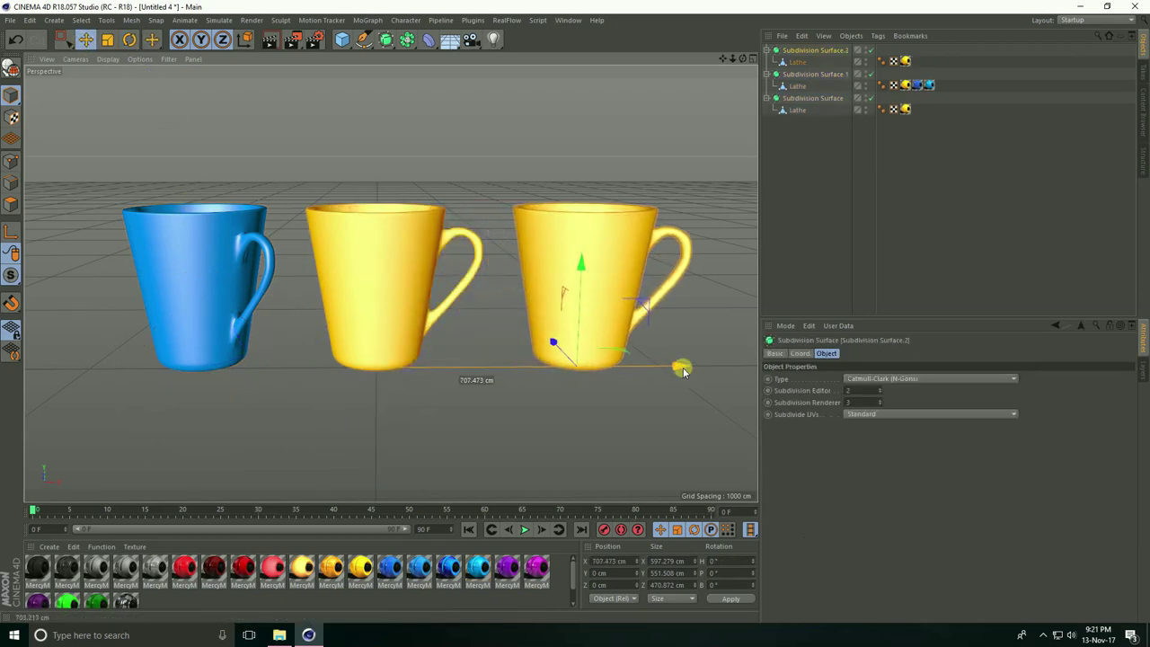
Turn the right mug about -134° and colour it magenta with MercyMP.
{"action": "left_click", "coordinate": [129, 39]}
{"action": "left_click_drag", "start_coordinate": [611, 388], "coordinate": [525, 452]}
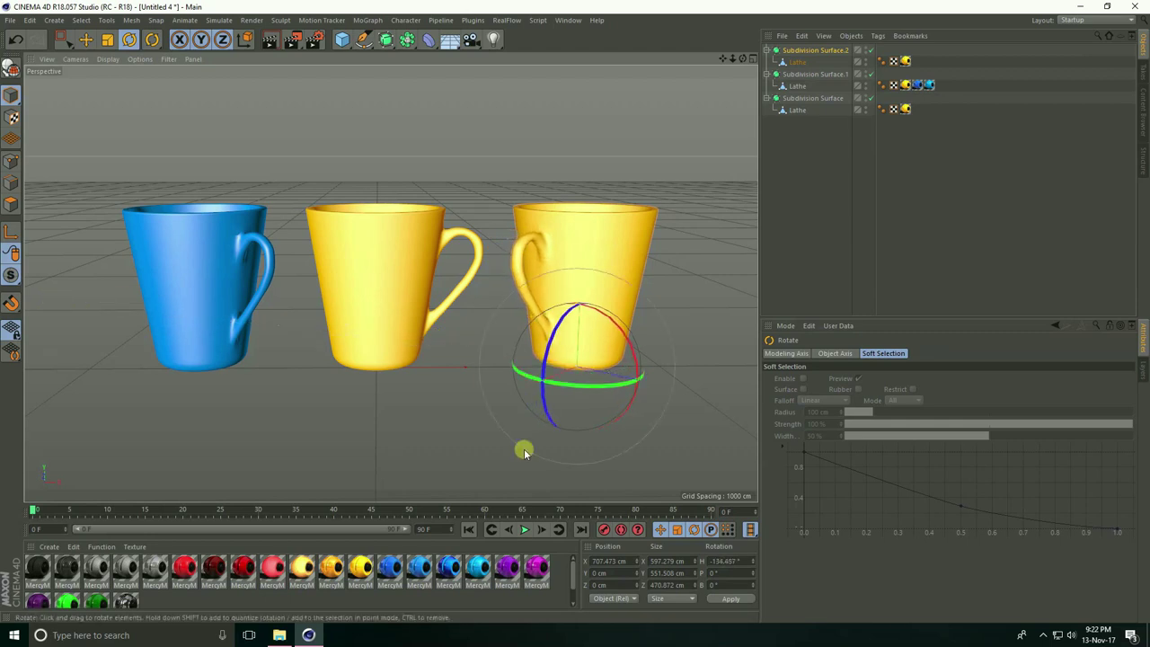
{"action": "left_click_drag", "start_coordinate": [602, 244], "coordinate": [602, 246]}
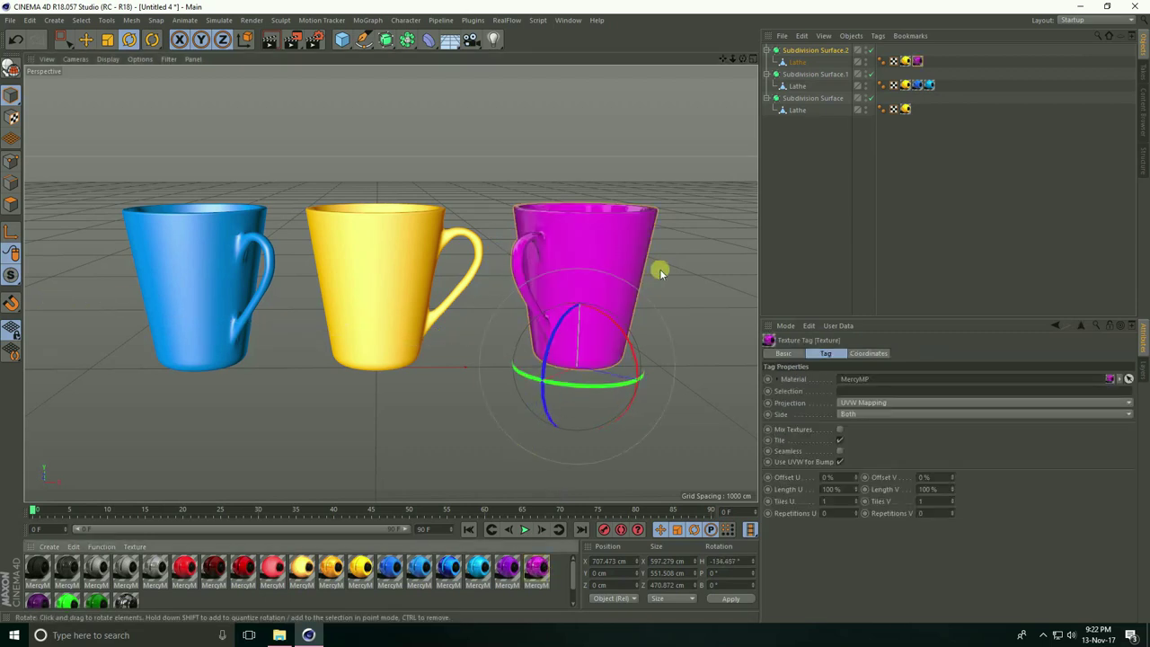
{"action": "scroll", "coordinate": [669, 213], "scroll_direction": "up", "scroll_amount": 3}
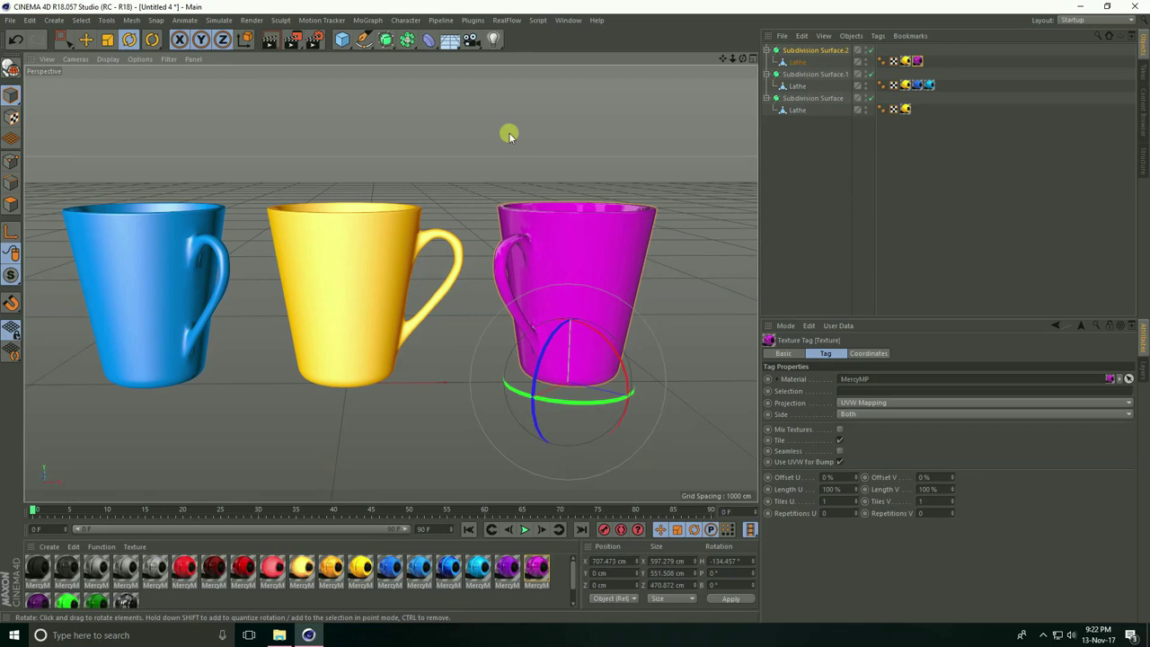
{"action": "left_click", "coordinate": [9, 22]}
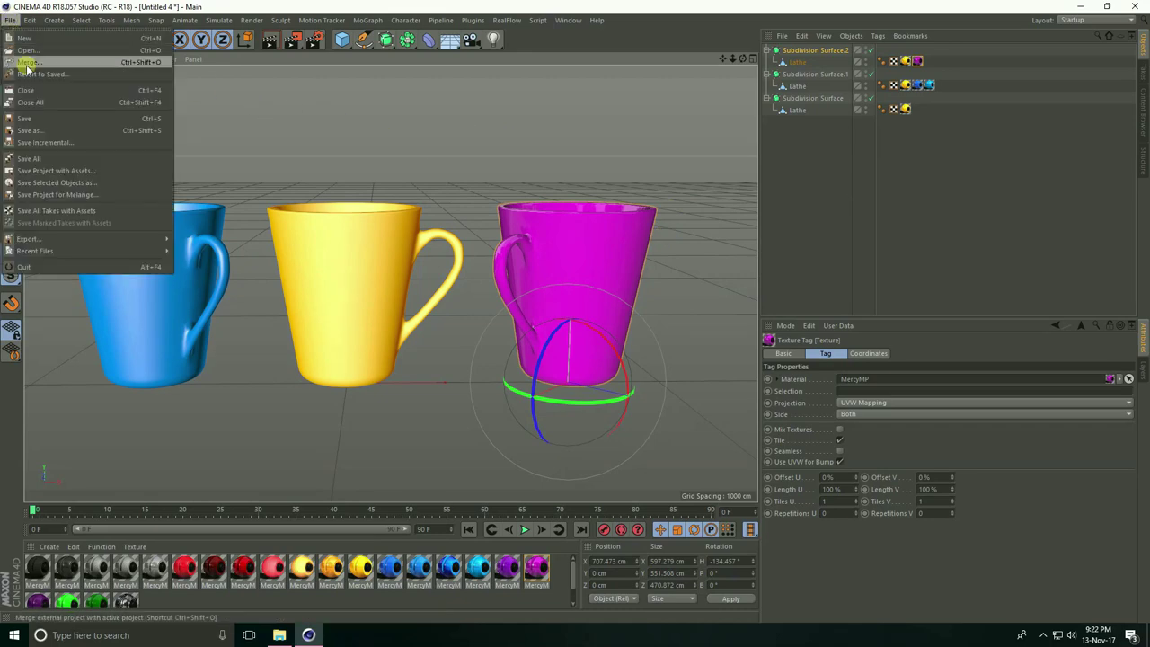
{"action": "left_click", "coordinate": [36, 43]}
{"action": "left_click", "coordinate": [136, 109]}
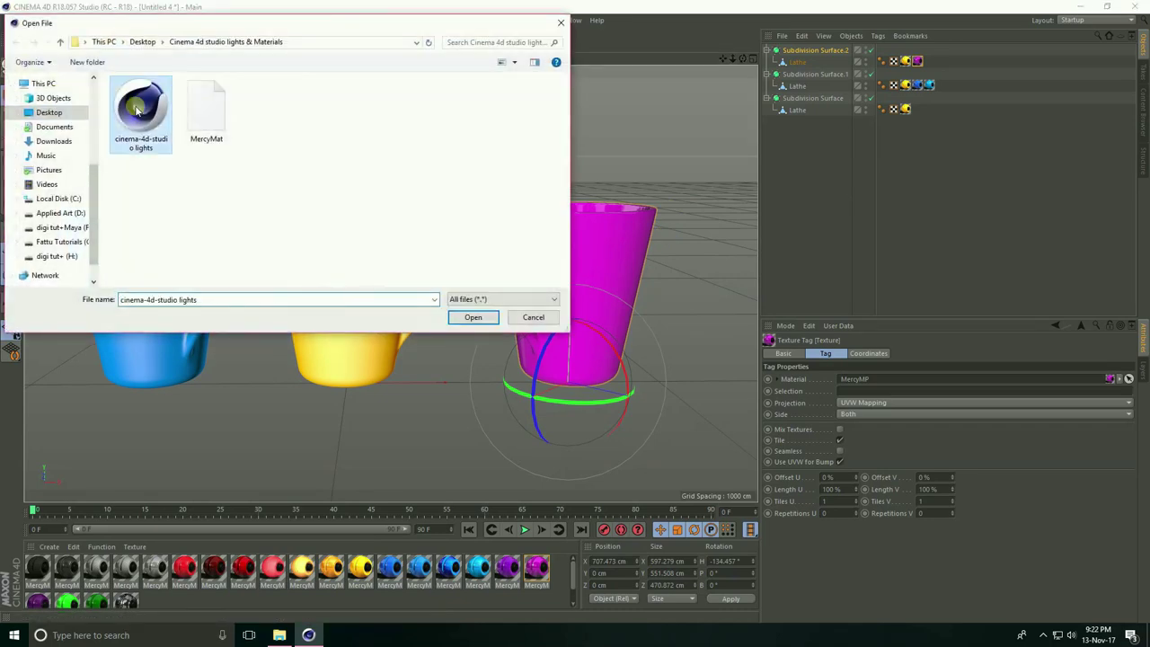
{"action": "left_click", "coordinate": [476, 318]}
{"action": "left_click_drag", "start_coordinate": [476, 310], "coordinate": [426, 299], "text": "alt"}
{"action": "left_click", "coordinate": [795, 87]}
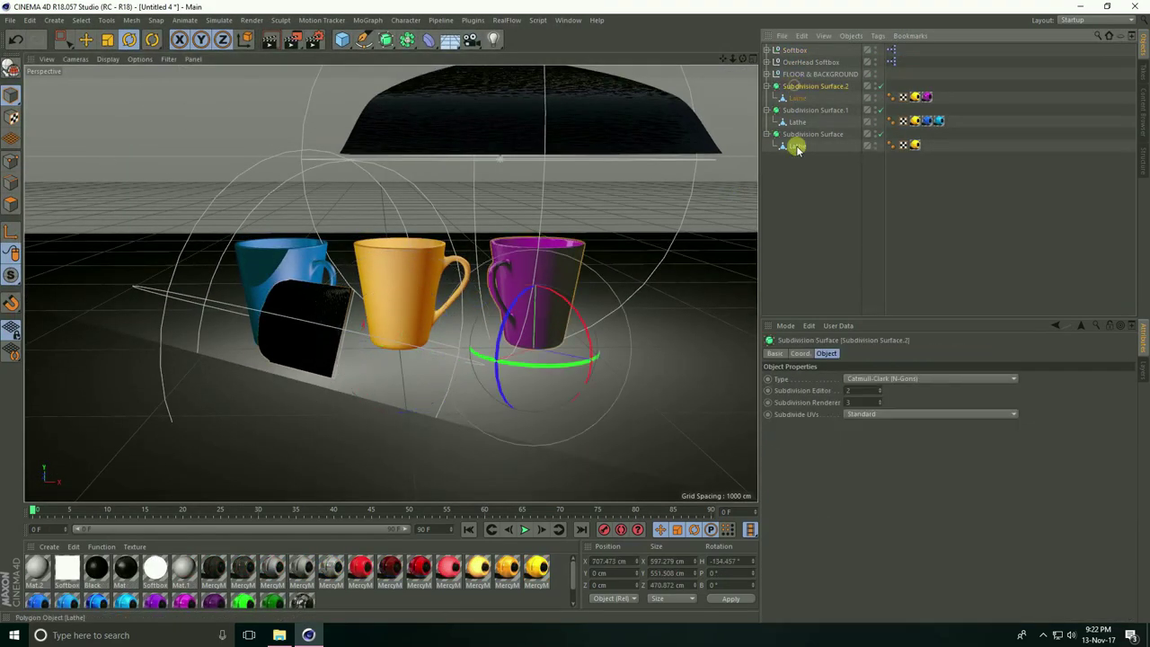
{"action": "left_click", "coordinate": [800, 135], "text": "shift"}
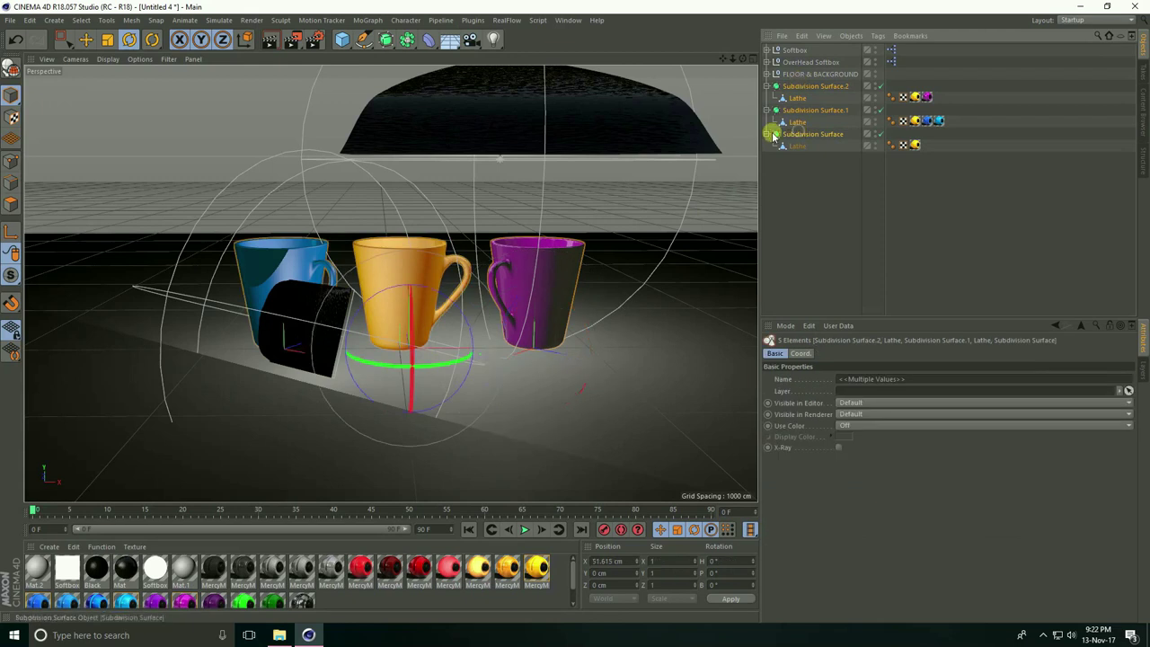
{"action": "left_click", "coordinate": [106, 40]}
{"action": "left_click_drag", "start_coordinate": [661, 245], "coordinate": [328, 326]}
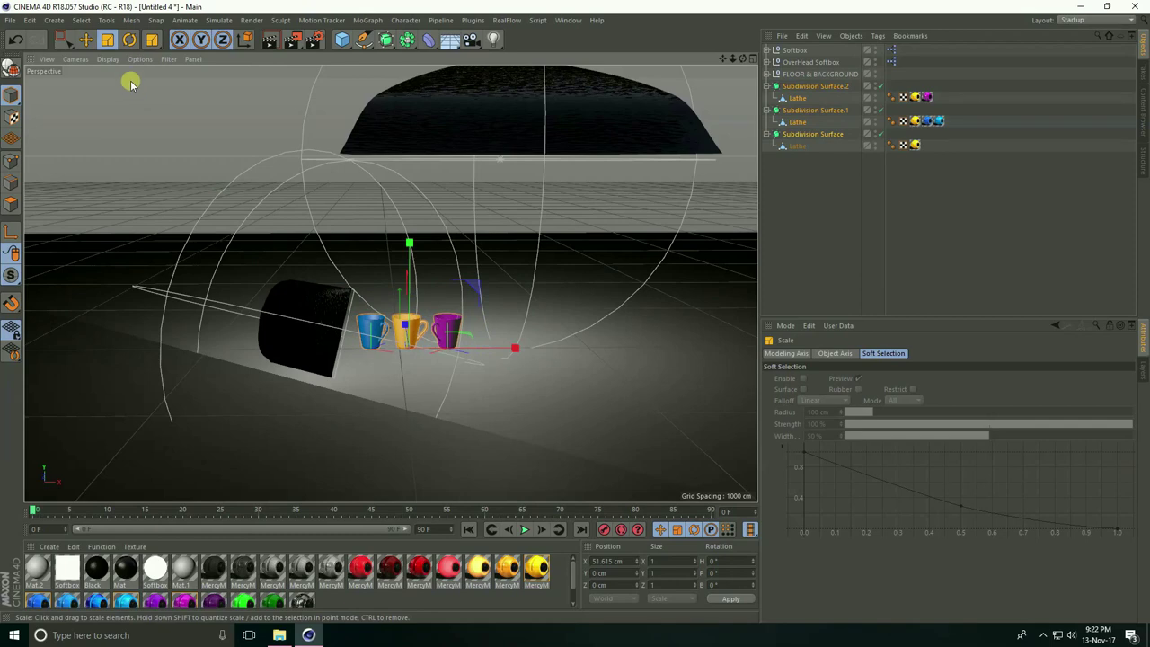
{"action": "left_click", "coordinate": [85, 39]}
{"action": "left_click_drag", "start_coordinate": [515, 348], "coordinate": [620, 355]}
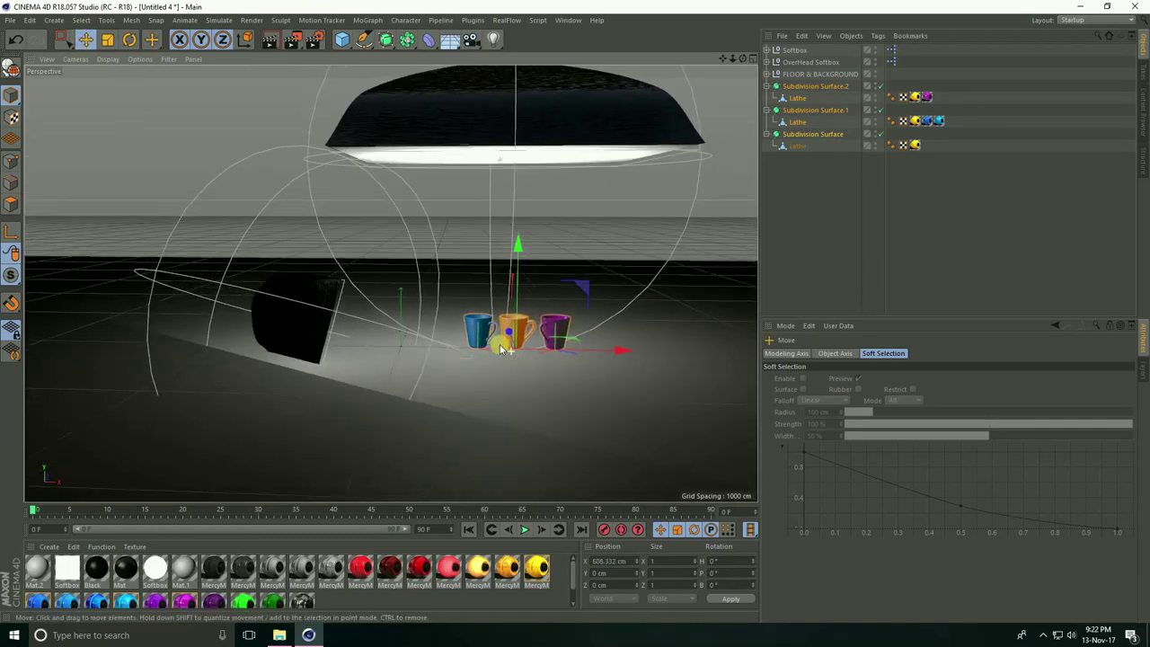
{"action": "scroll", "coordinate": [620, 306], "scroll_direction": "up", "scroll_amount": 6}
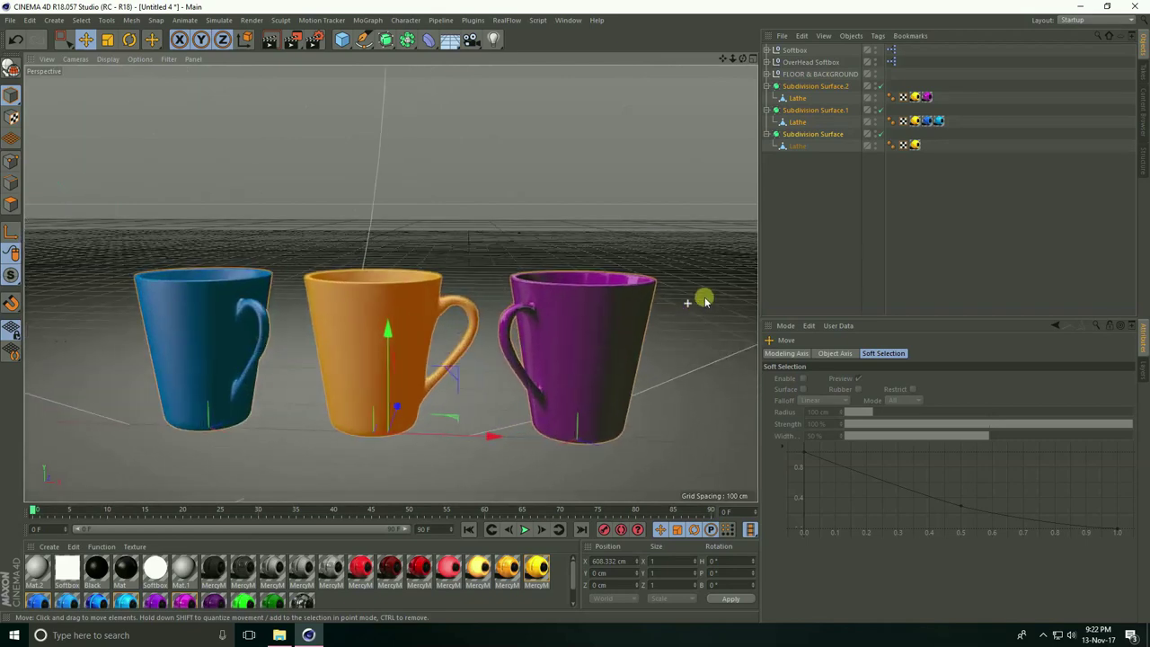
{"action": "scroll", "coordinate": [698, 295], "scroll_direction": "down", "scroll_amount": 3}
{"action": "scroll", "coordinate": [649, 326], "scroll_direction": "up", "scroll_amount": 3}
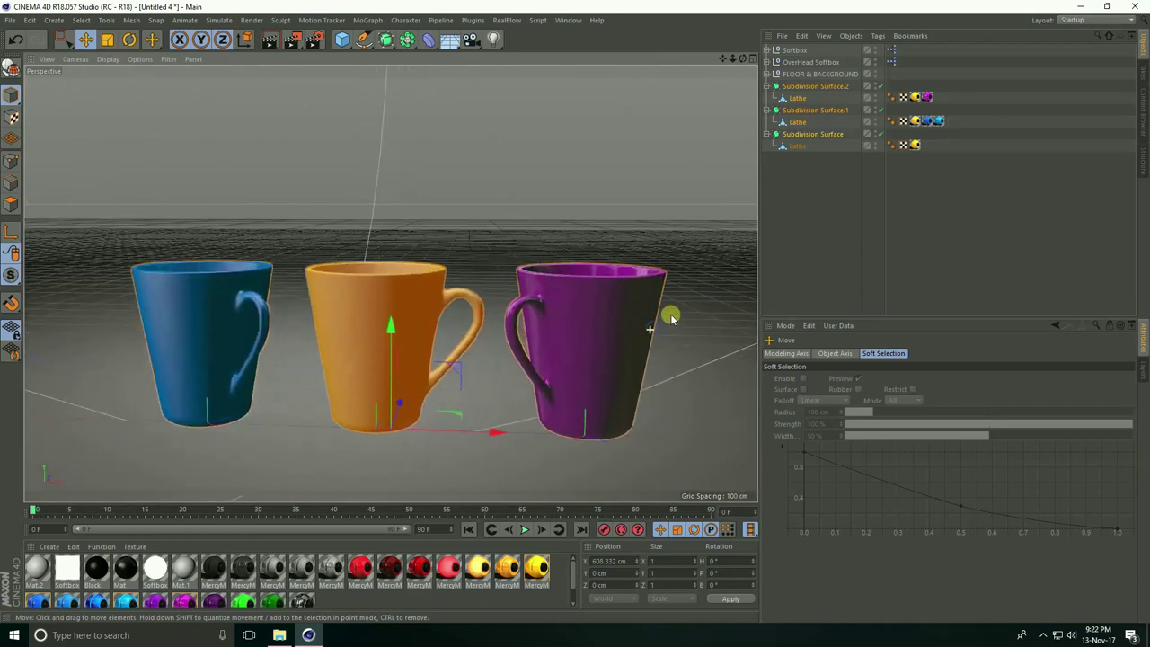
{"action": "scroll", "coordinate": [671, 317], "scroll_direction": "up", "scroll_amount": 4}
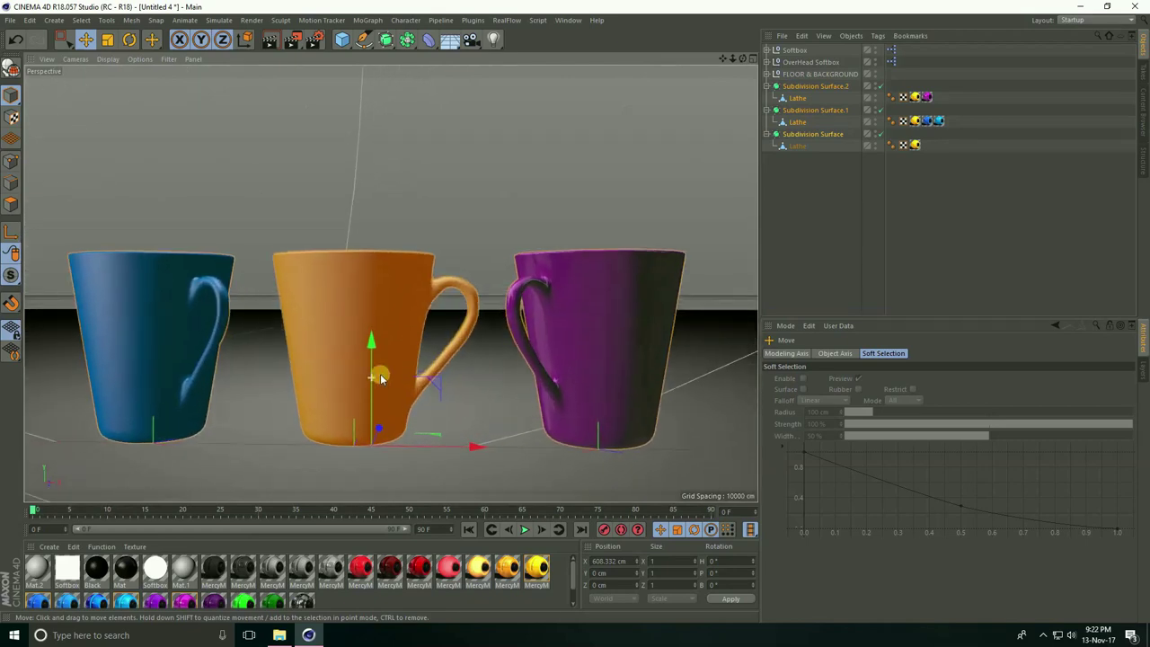
{"action": "key", "text": "ctrl+shift+z"}
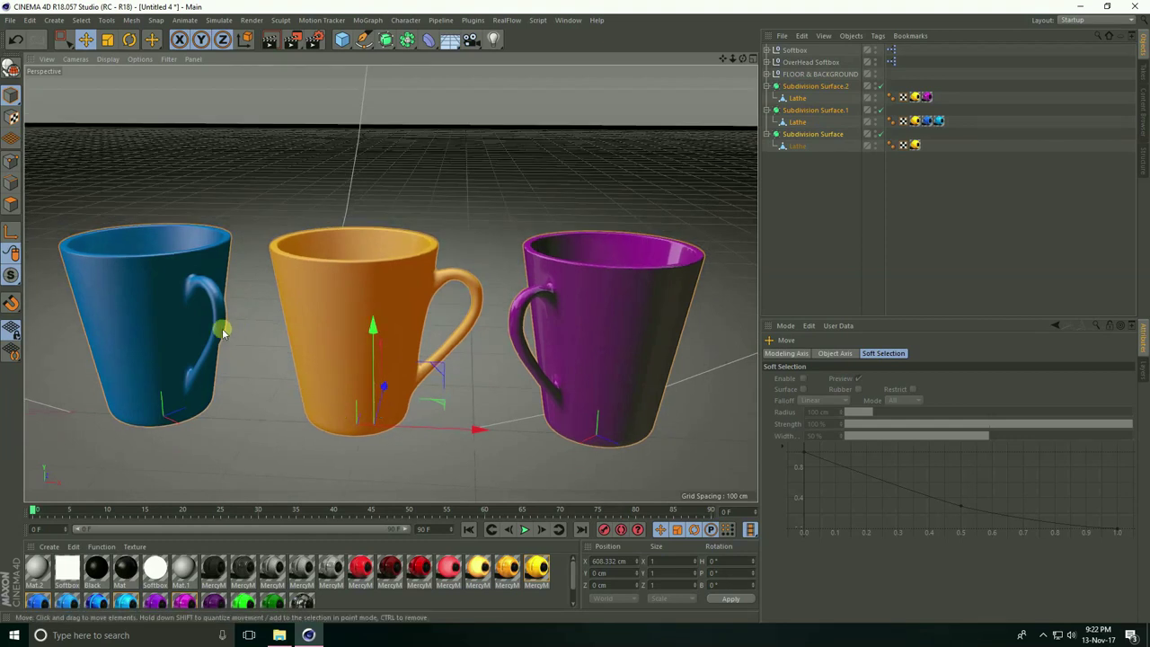
{"action": "left_click", "coordinate": [158, 299]}
Tilt the blue mug about 62° pitch and slide it against the centre mug.
{"action": "left_click", "coordinate": [130, 39]}
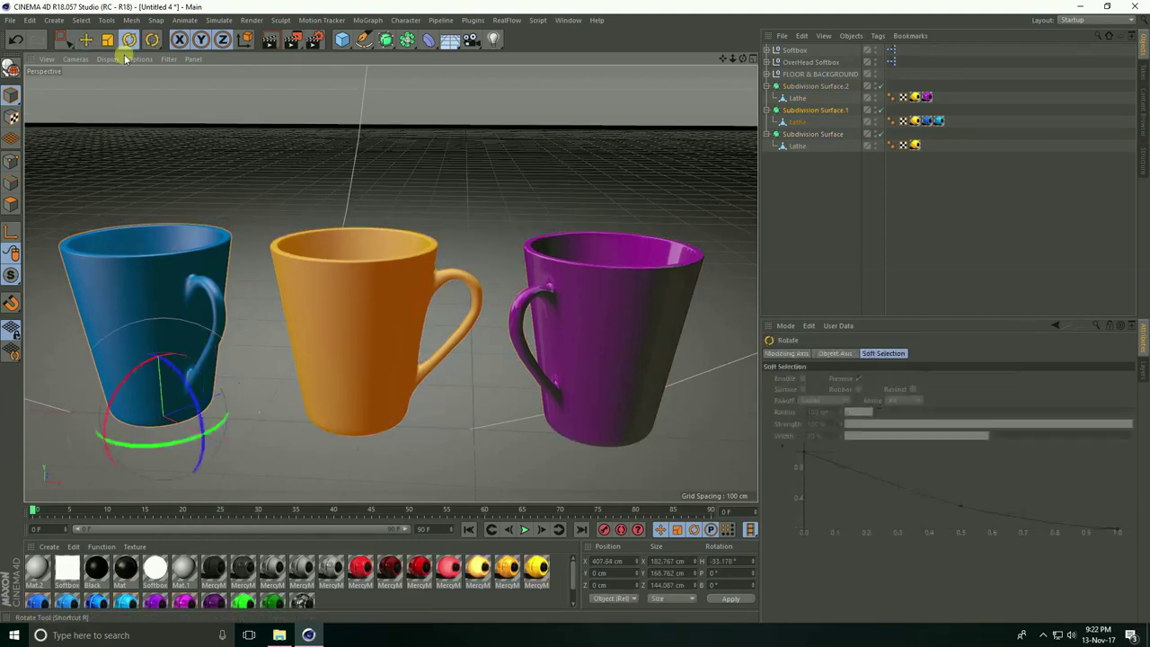
{"action": "left_click_drag", "start_coordinate": [184, 393], "coordinate": [151, 420]}
{"action": "left_click", "coordinate": [85, 40]}
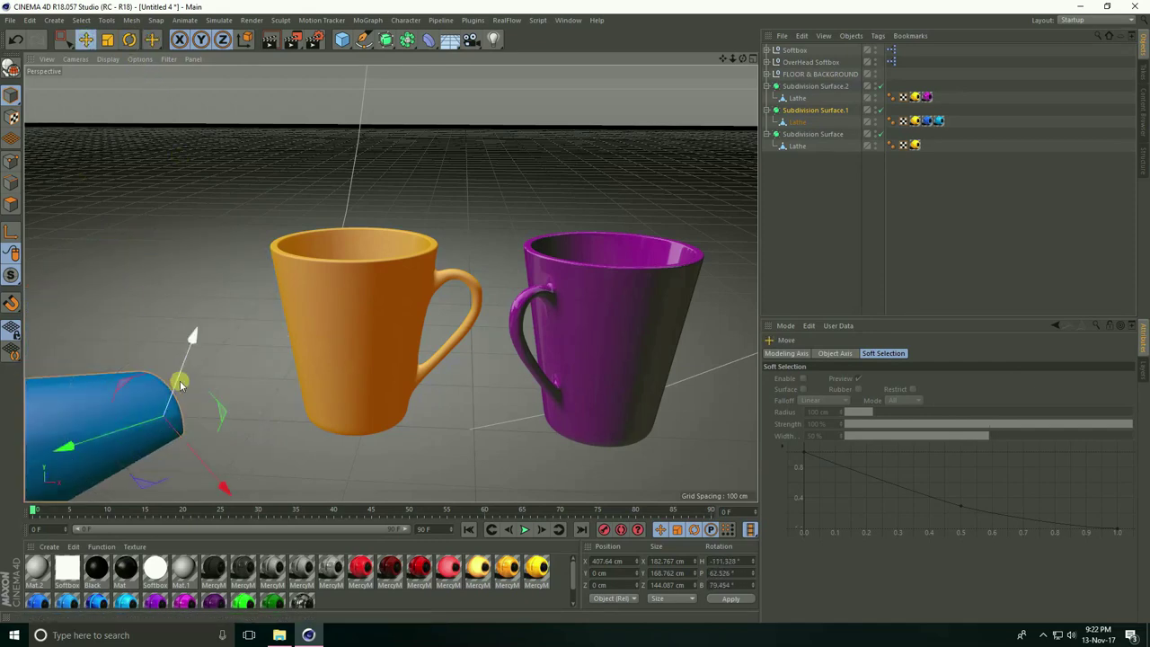
{"action": "left_click_drag", "start_coordinate": [180, 380], "coordinate": [237, 285]}
{"action": "left_click_drag", "start_coordinate": [101, 385], "coordinate": [289, 294]}
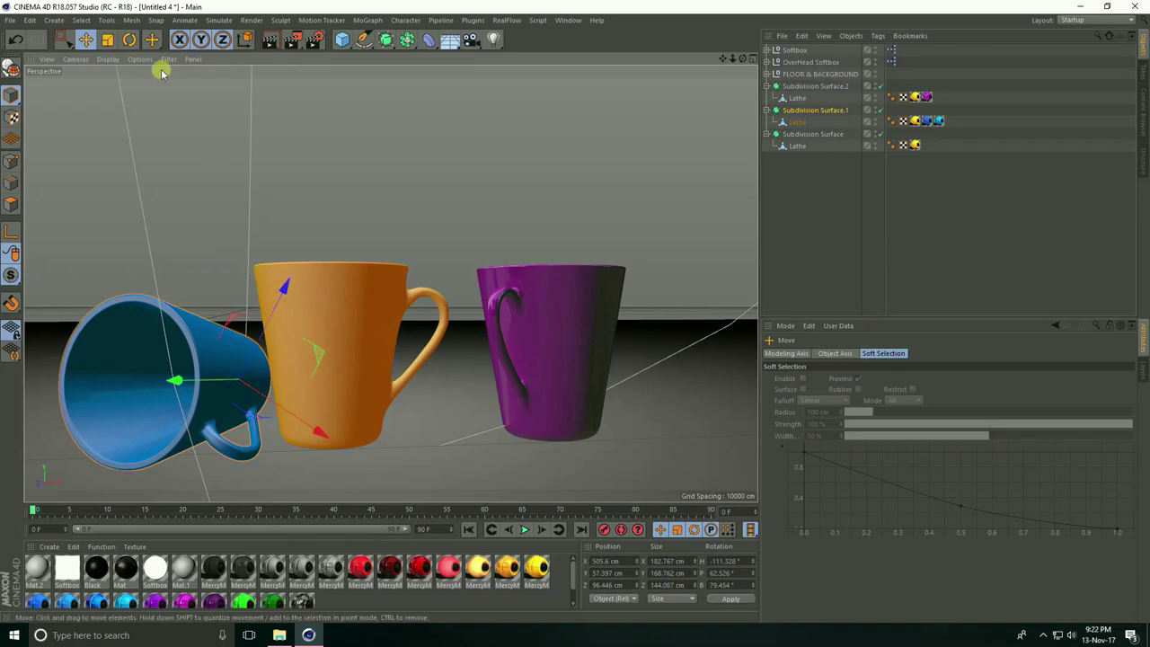
Maximize the Front view and zoom in on the tipped blue mug.
{"action": "left_click", "coordinate": [759, 58]}
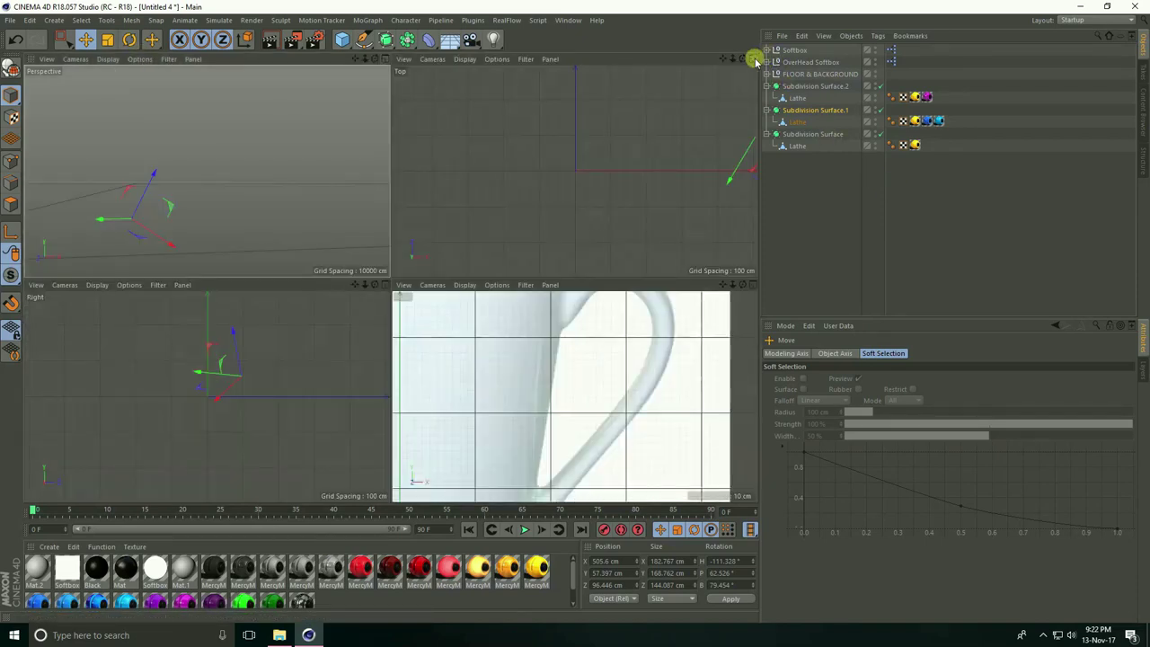
{"action": "left_click", "coordinate": [752, 285]}
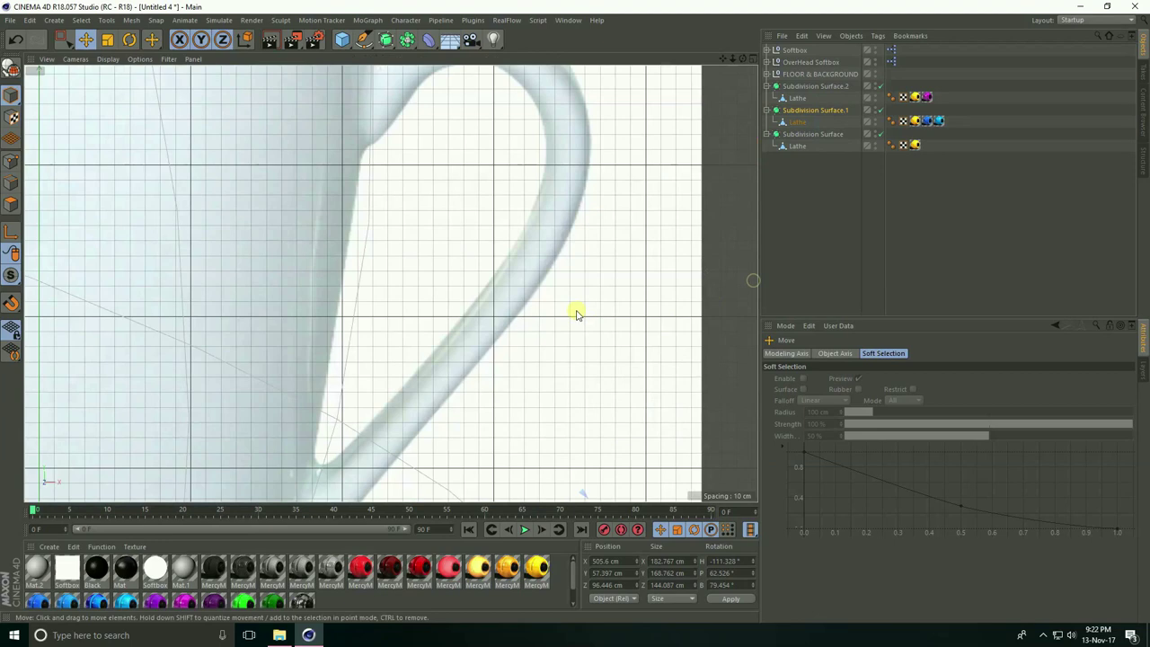
{"action": "scroll", "coordinate": [574, 310], "scroll_direction": "down", "scroll_amount": 6}
{"action": "scroll", "coordinate": [724, 384], "scroll_direction": "up", "scroll_amount": 2}
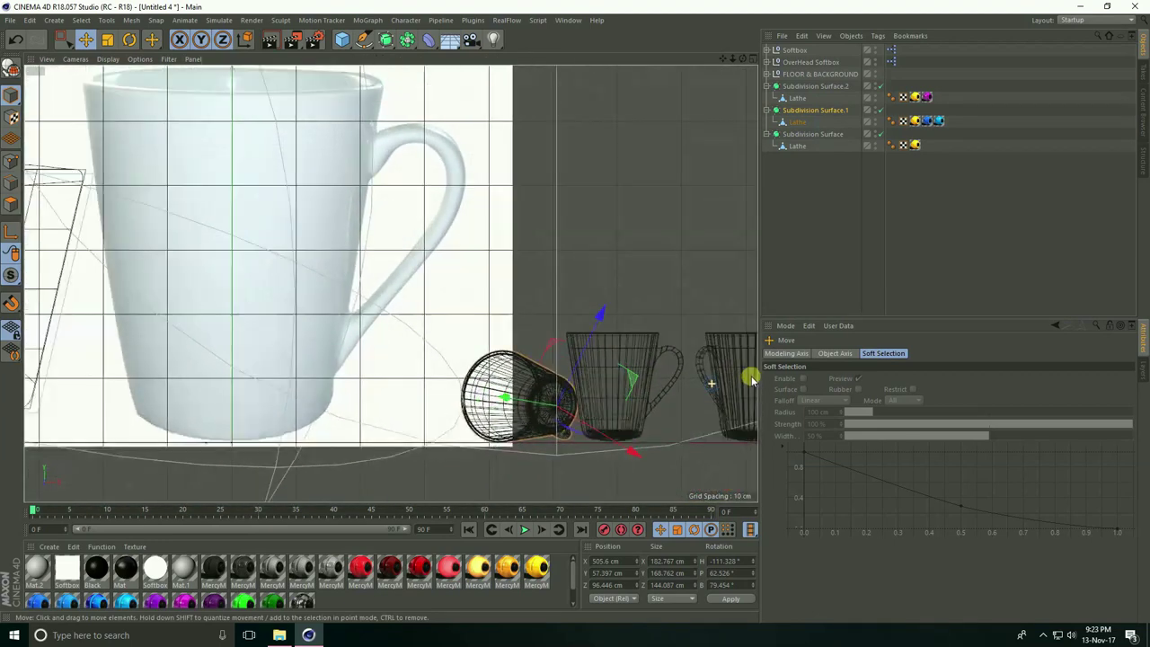
{"action": "scroll", "coordinate": [637, 444], "scroll_direction": "up", "scroll_amount": 5}
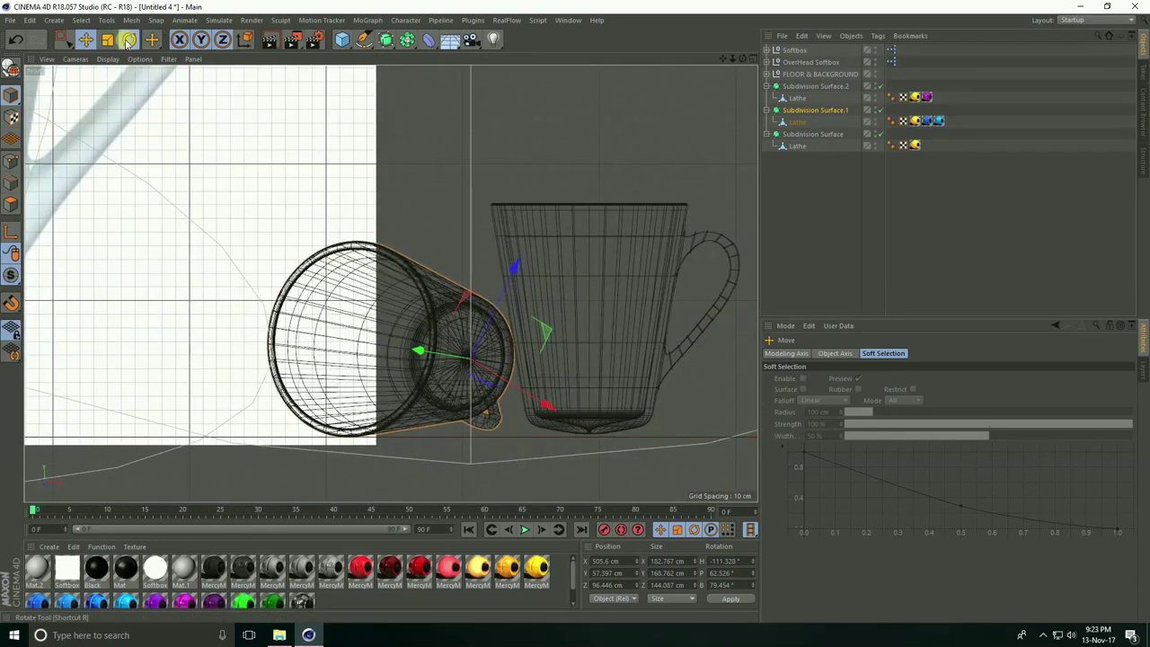
Rotate and nudge the blue mug to about 74° bank, resting against the orange mug.
{"action": "left_click", "coordinate": [128, 41]}
{"action": "left_click_drag", "start_coordinate": [449, 335], "coordinate": [453, 332]}
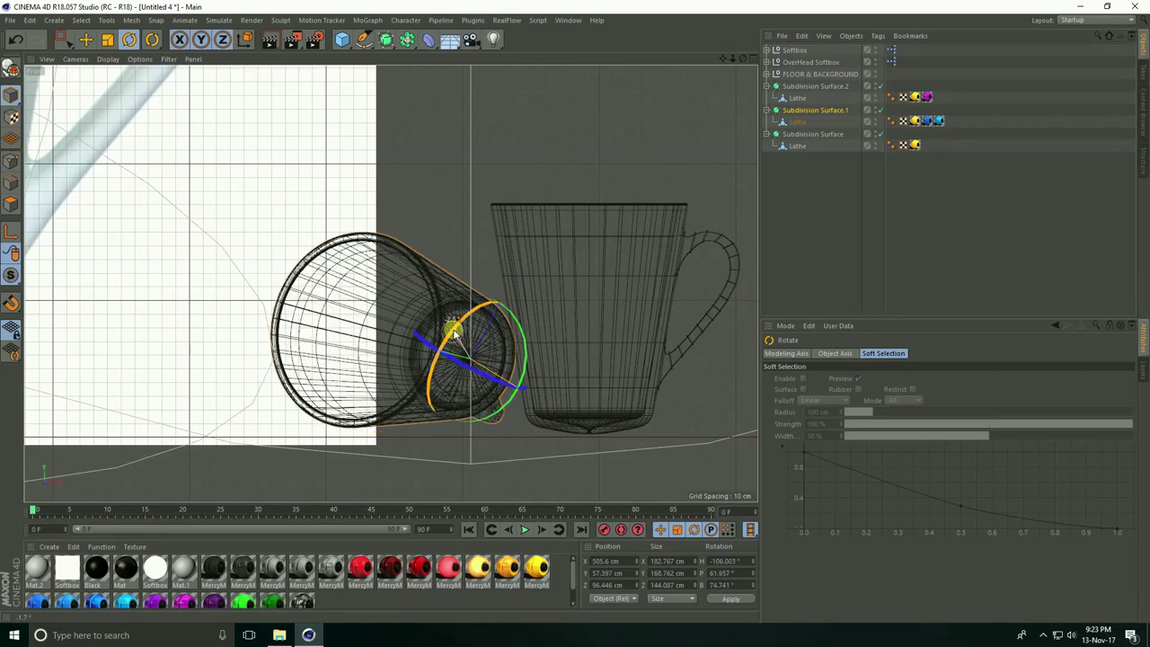
{"action": "key", "text": "e"}
{"action": "left_click_drag", "start_coordinate": [495, 275], "coordinate": [516, 274]}
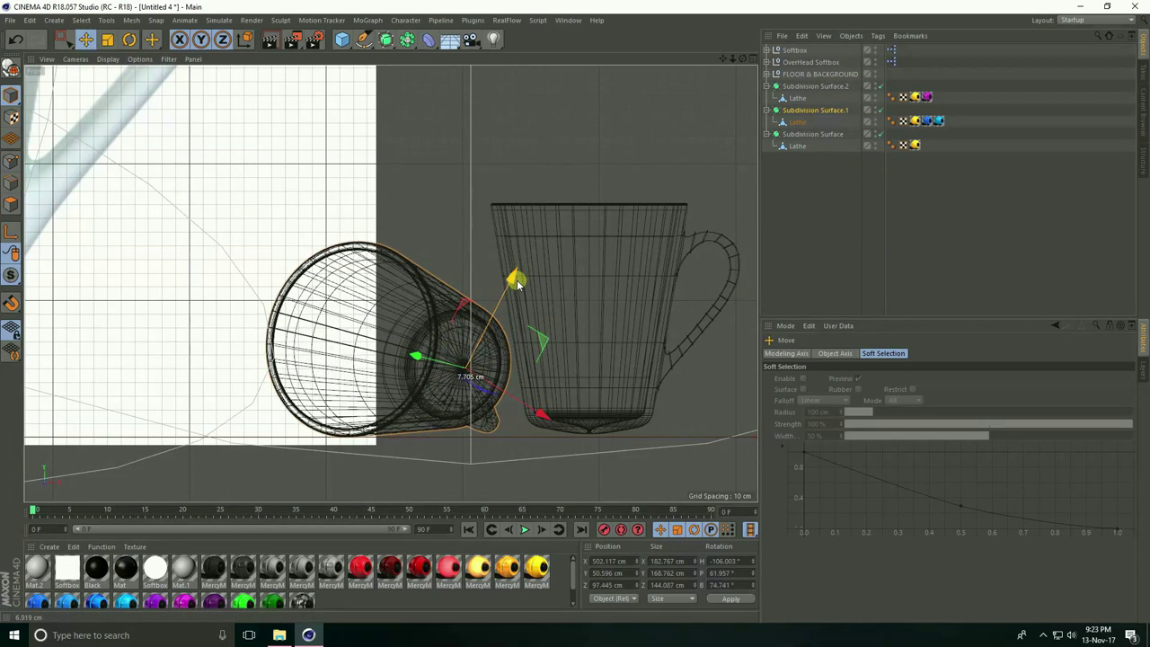
{"action": "left_click", "coordinate": [129, 40]}
{"action": "left_click_drag", "start_coordinate": [428, 319], "coordinate": [456, 332]}
{"action": "left_click", "coordinate": [85, 39]}
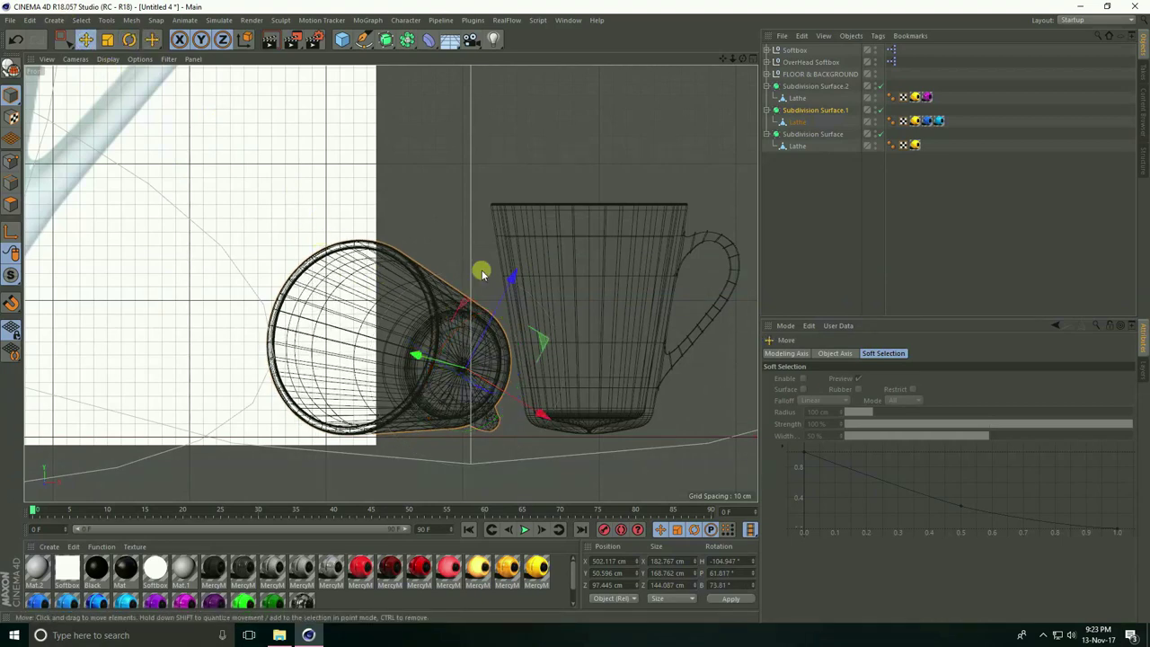
{"action": "left_click_drag", "start_coordinate": [516, 274], "coordinate": [513, 277]}
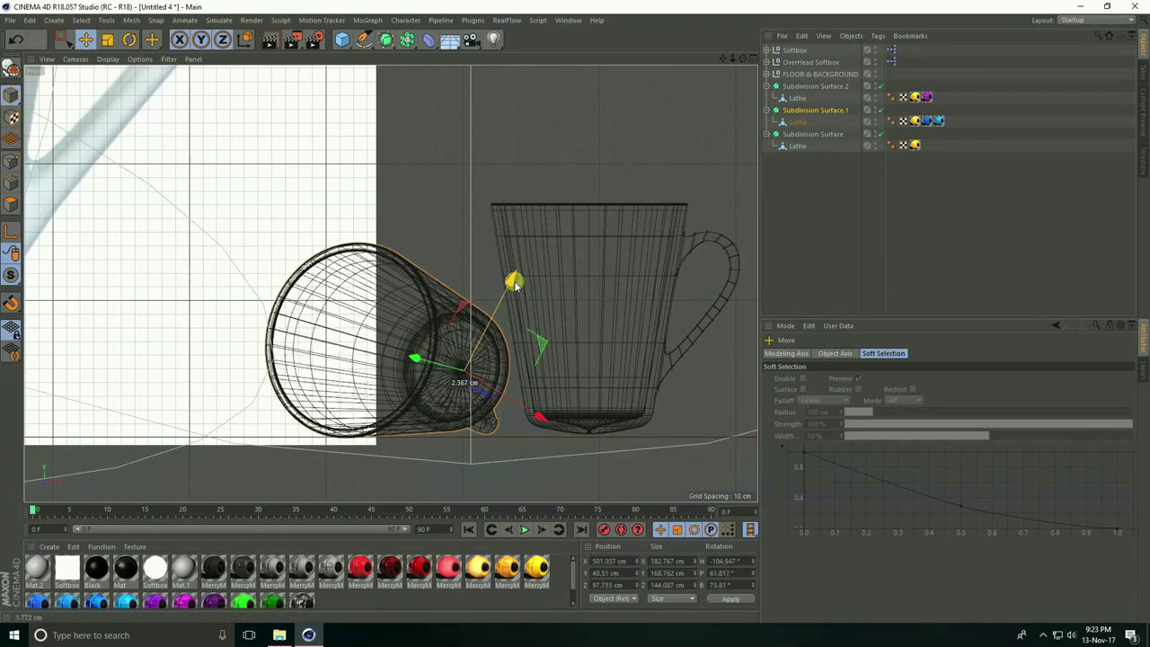
Return to the maximized Perspective view, looking down on the mugs.
{"action": "left_click", "coordinate": [751, 59]}
{"action": "left_click", "coordinate": [386, 56]}
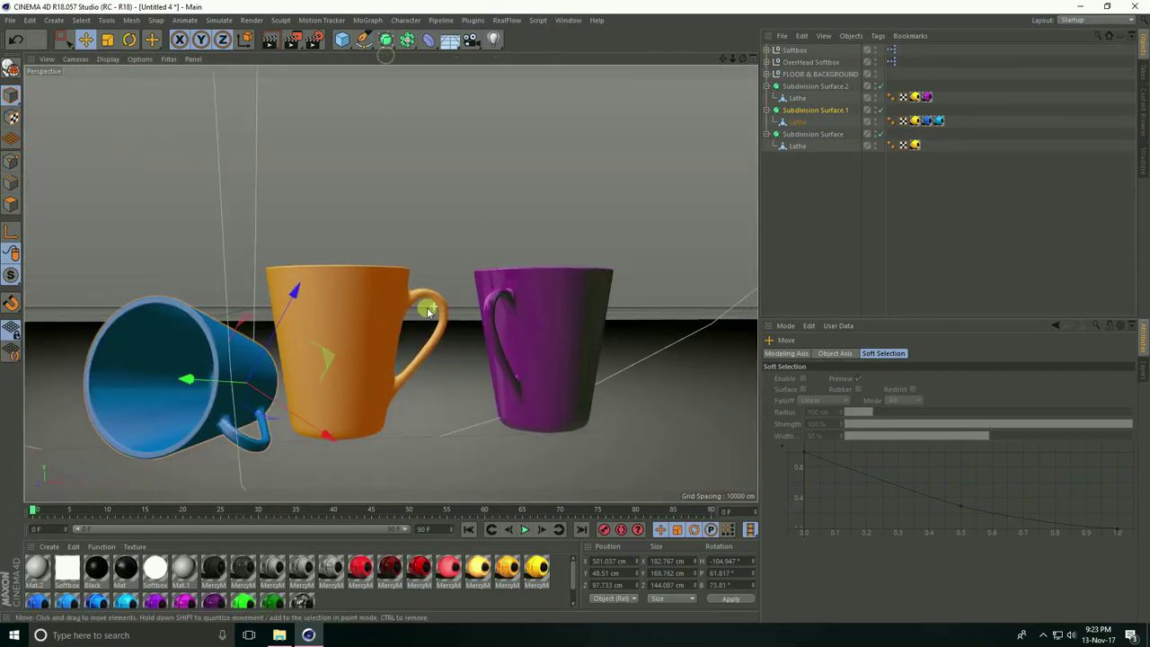
{"action": "left_click_drag", "start_coordinate": [430, 310], "coordinate": [410, 359], "text": "alt"}
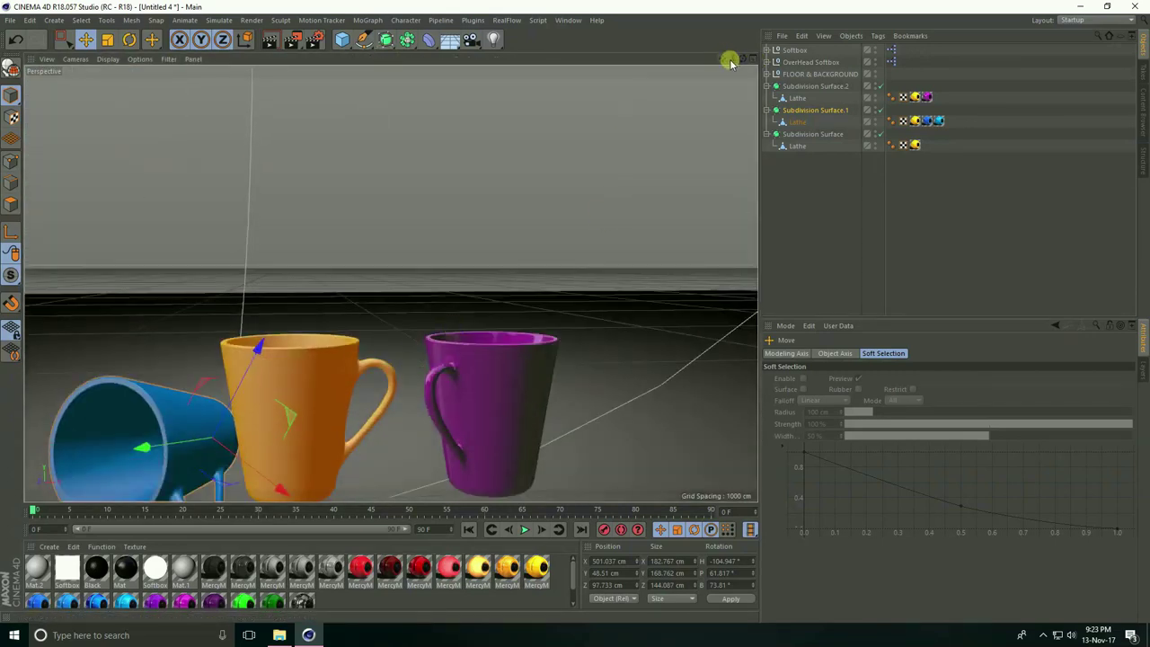
{"action": "scroll", "coordinate": [575, 311], "scroll_direction": "up", "scroll_amount": 3}
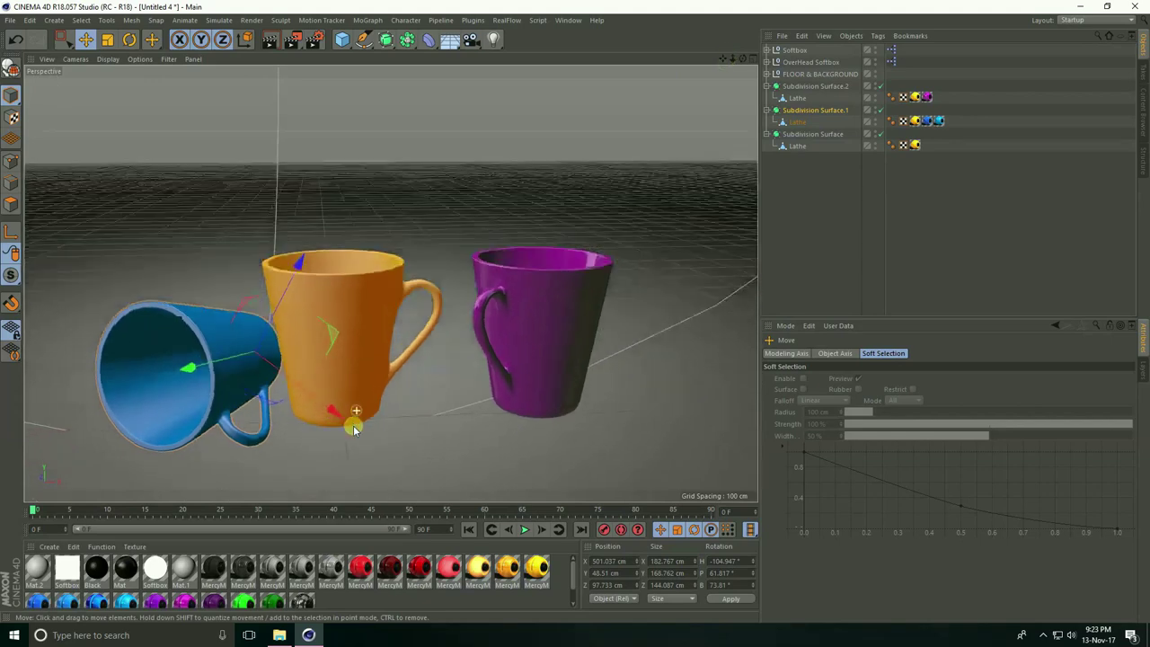
Add Ambient Occlusion and Global Illumination effects in Render Settings.
{"action": "left_click_drag", "start_coordinate": [392, 315], "coordinate": [376, 398], "text": "alt"}
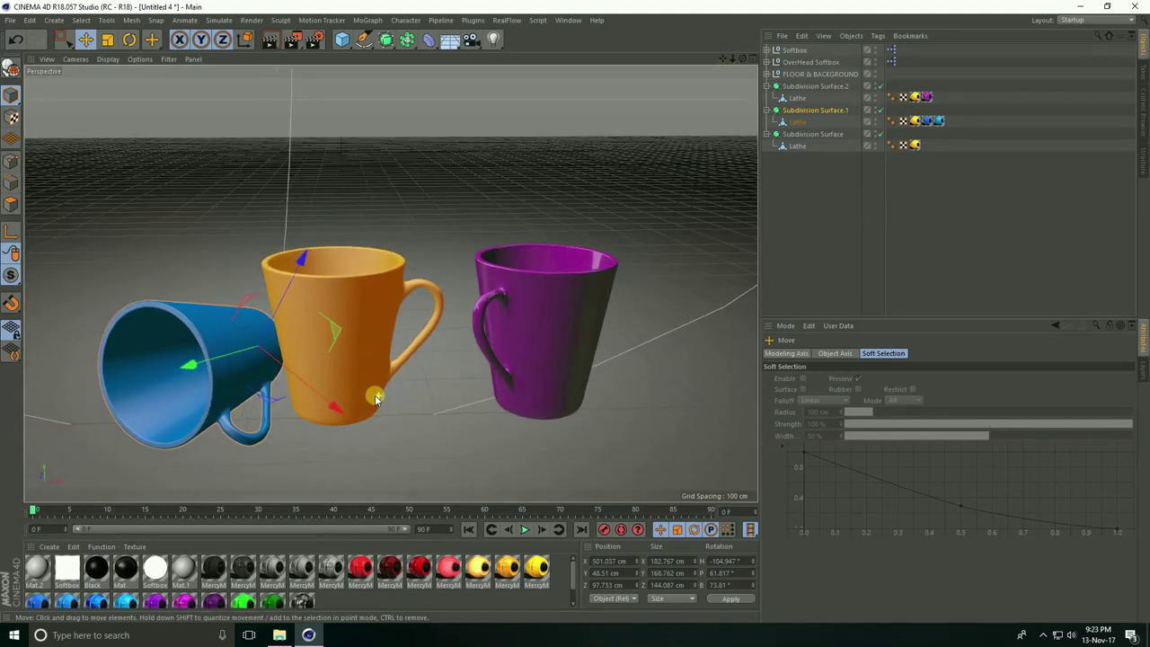
{"action": "left_click", "coordinate": [312, 42]}
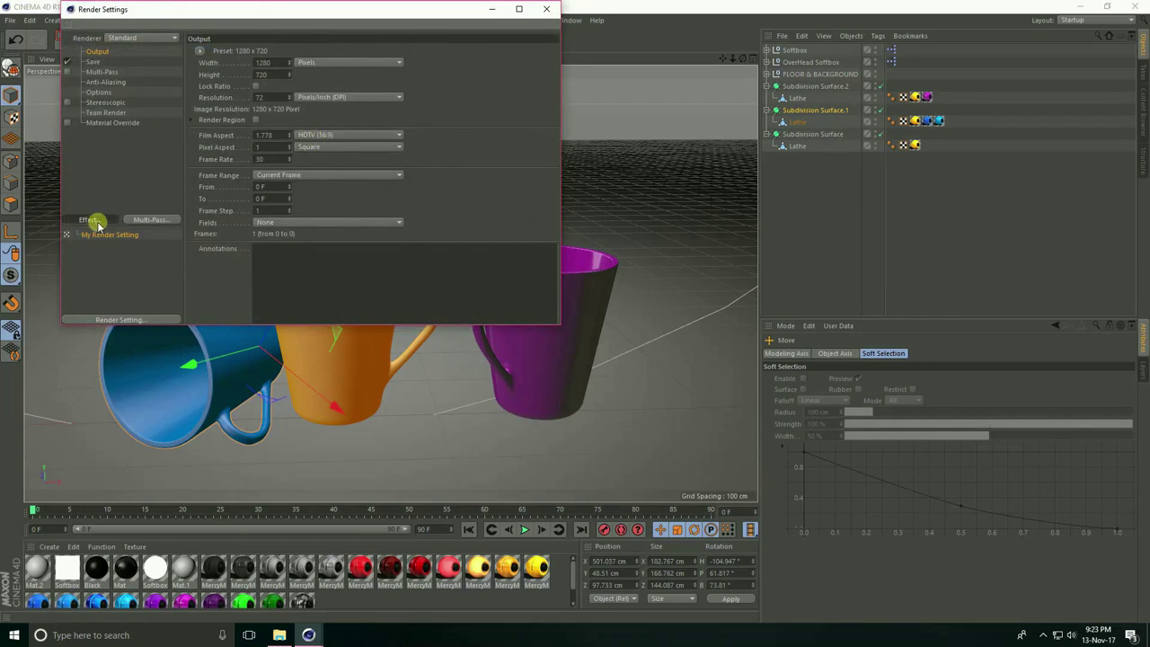
{"action": "left_click", "coordinate": [97, 223]}
{"action": "left_click", "coordinate": [151, 295]}
{"action": "left_click", "coordinate": [103, 222]}
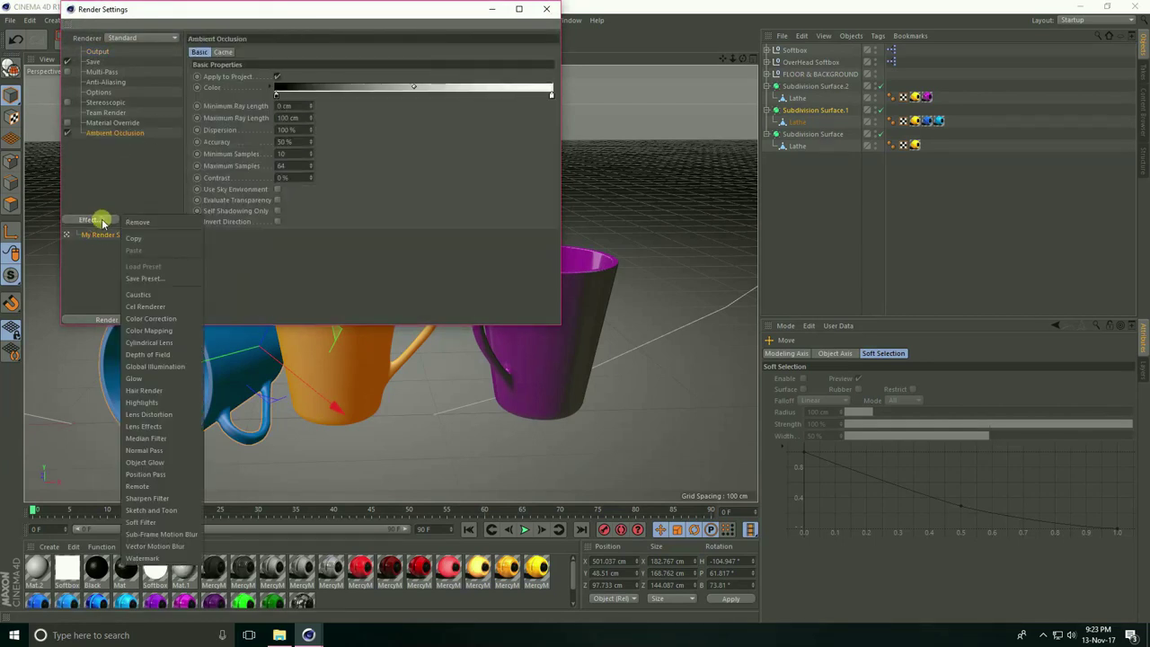
{"action": "left_click", "coordinate": [151, 366]}
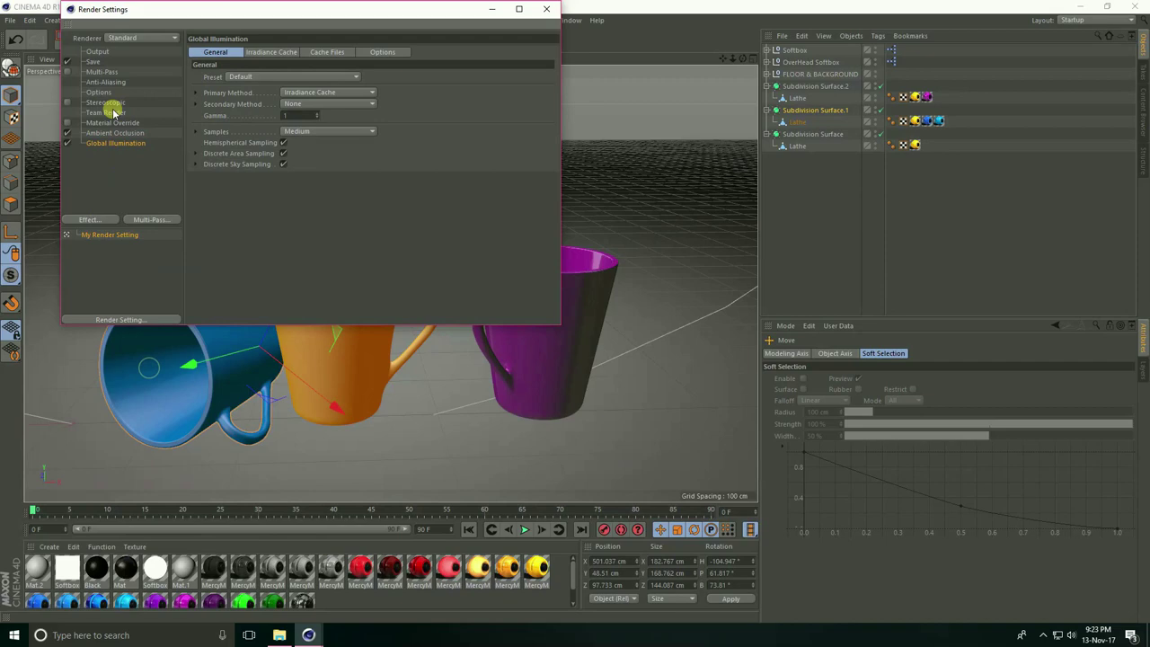
Set anti-aliasing quality to Best and close Render Settings.
{"action": "left_click", "coordinate": [105, 81]}
{"action": "left_click", "coordinate": [300, 51]}
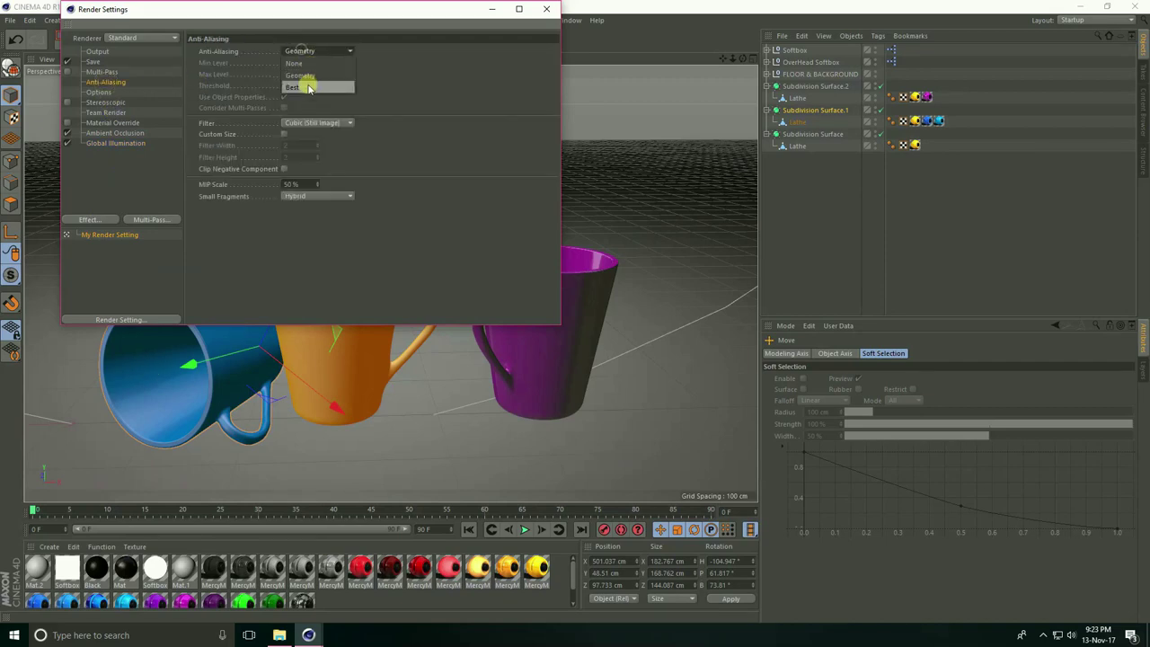
{"action": "left_click", "coordinate": [309, 87]}
{"action": "left_click", "coordinate": [546, 9]}
{"action": "left_click_drag", "start_coordinate": [331, 88], "coordinate": [273, 163], "text": "alt"}
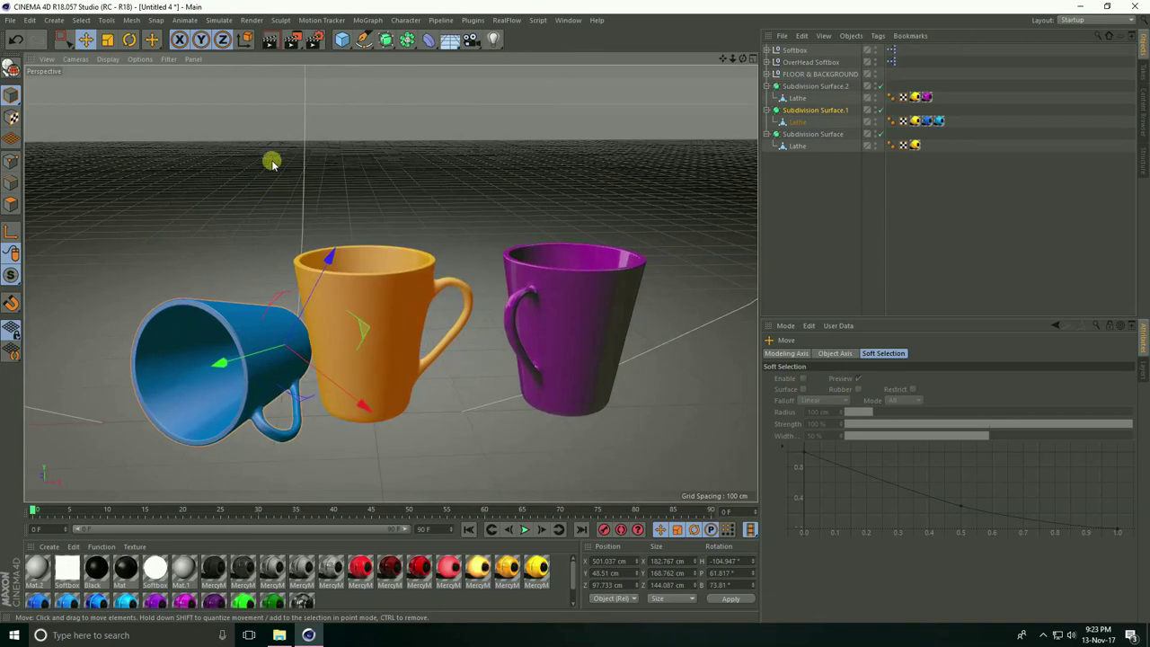
Render to the Picture Viewer, dismiss the missing-texture warning, and enable the filter.
{"action": "left_click", "coordinate": [292, 40]}
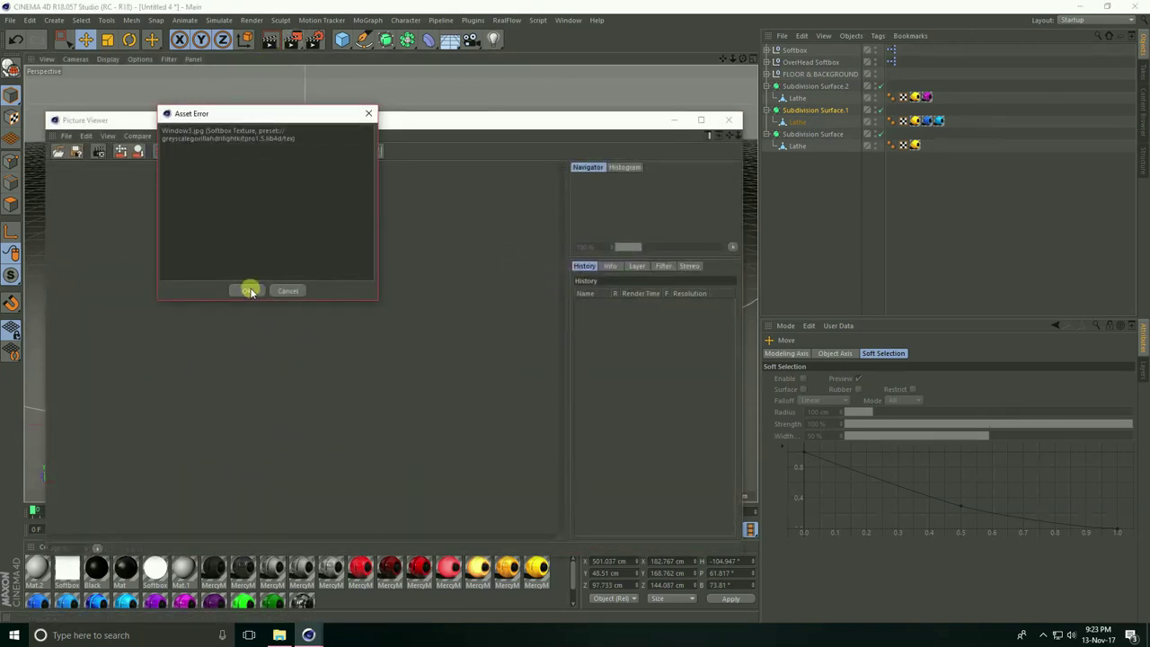
{"action": "left_click", "coordinate": [249, 291]}
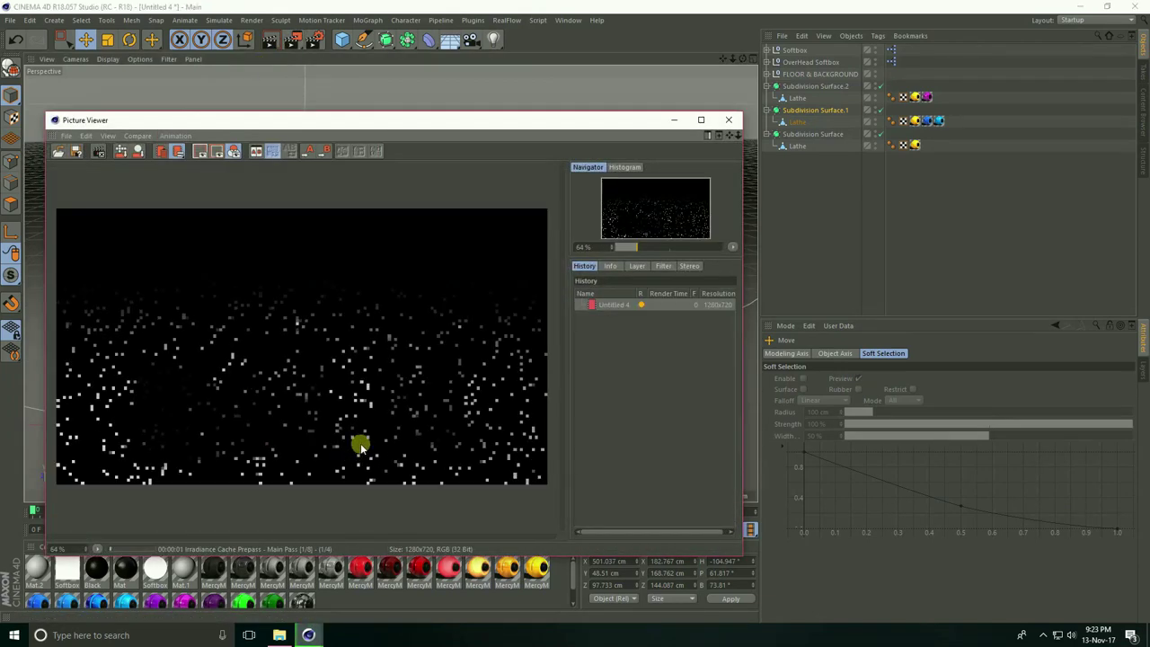
{"action": "left_click", "coordinate": [663, 266]}
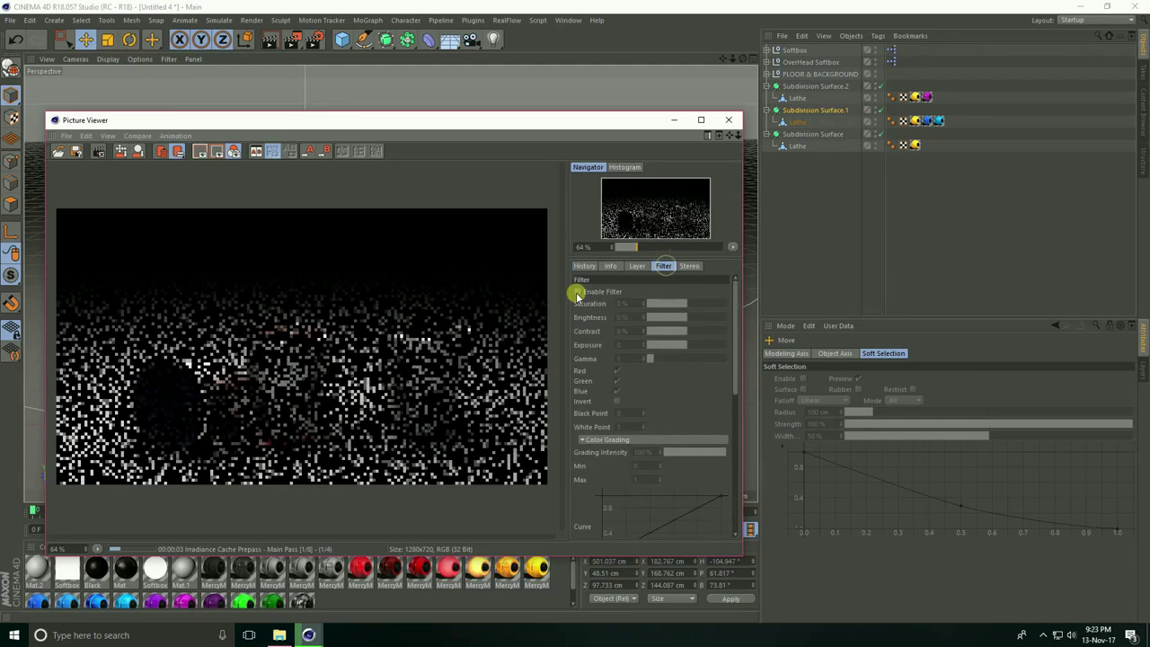
{"action": "left_click", "coordinate": [578, 292]}
Set the filter's Saturation to 20% and Contrast to 10%.
{"action": "left_click", "coordinate": [622, 304]}
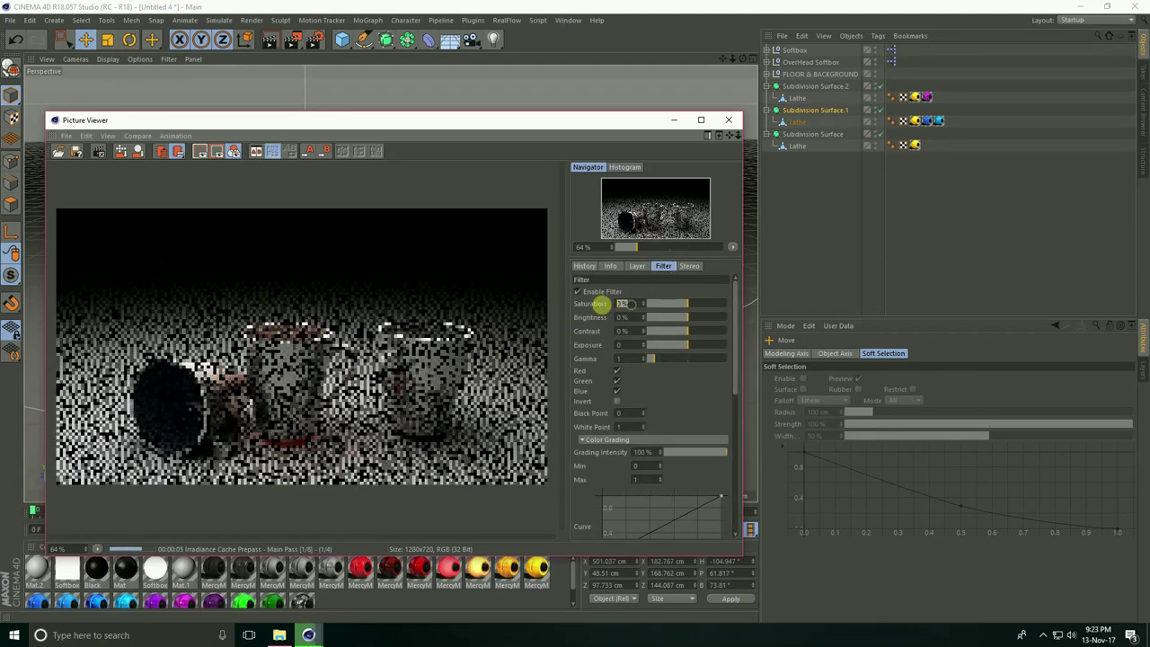
{"action": "type", "text": "20"}
{"action": "key", "text": "Return"}
{"action": "key", "text": "Tab"}
{"action": "key", "text": "Tab"}
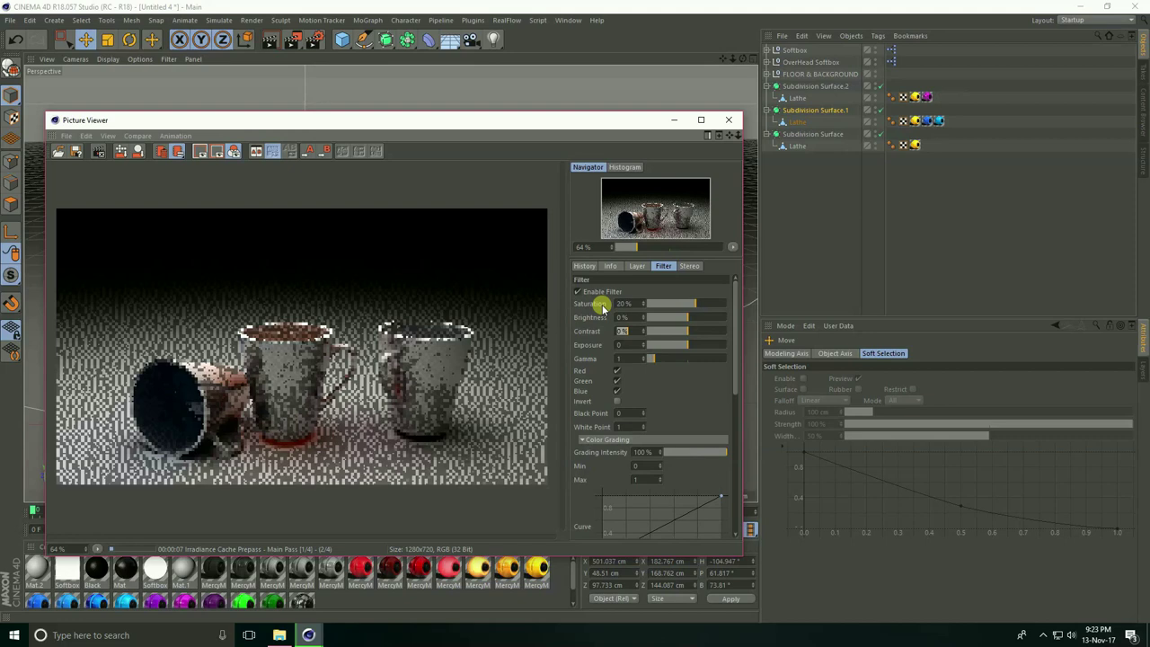
{"action": "type", "text": "10"}
{"action": "key", "text": "Return"}
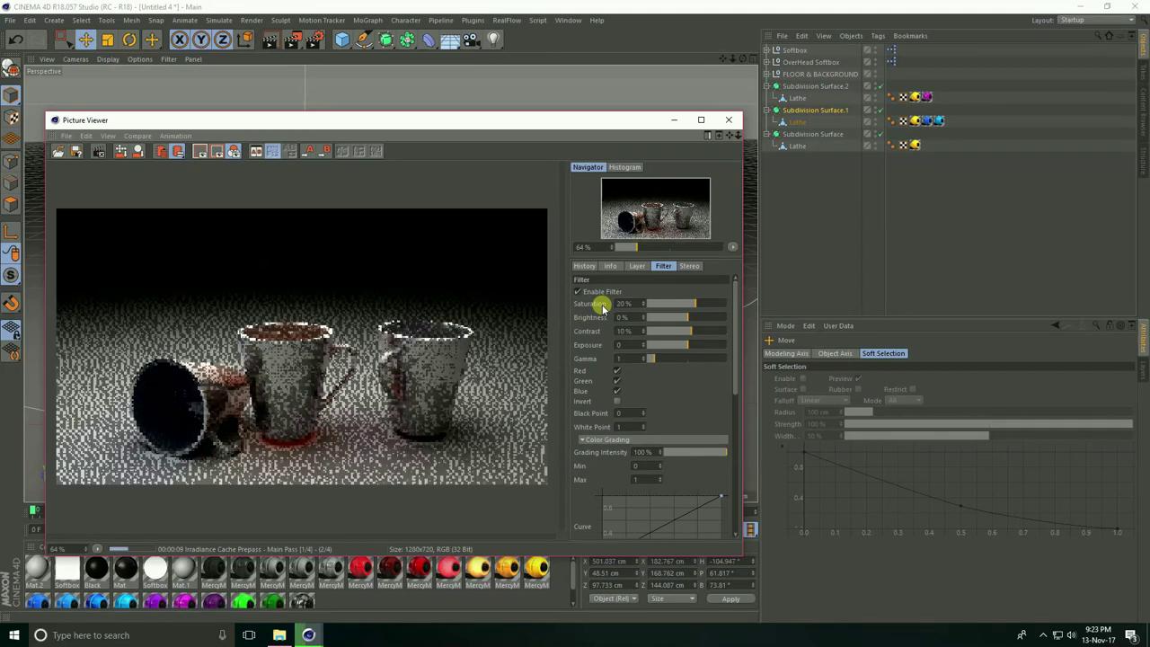